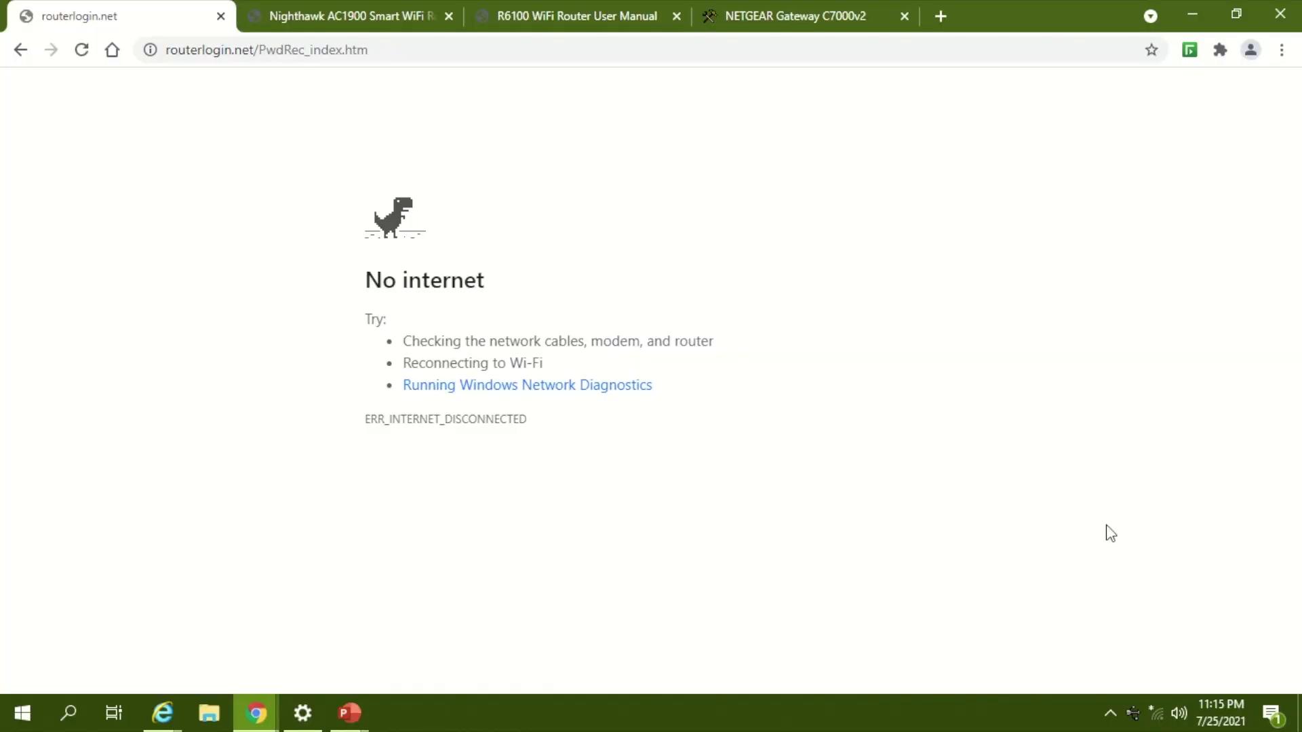
Step: Connect the PC to the NETGEAR13-5G Wi-Fi network by entering its security key
{"action": "left_click", "coordinate": [1157, 713]}
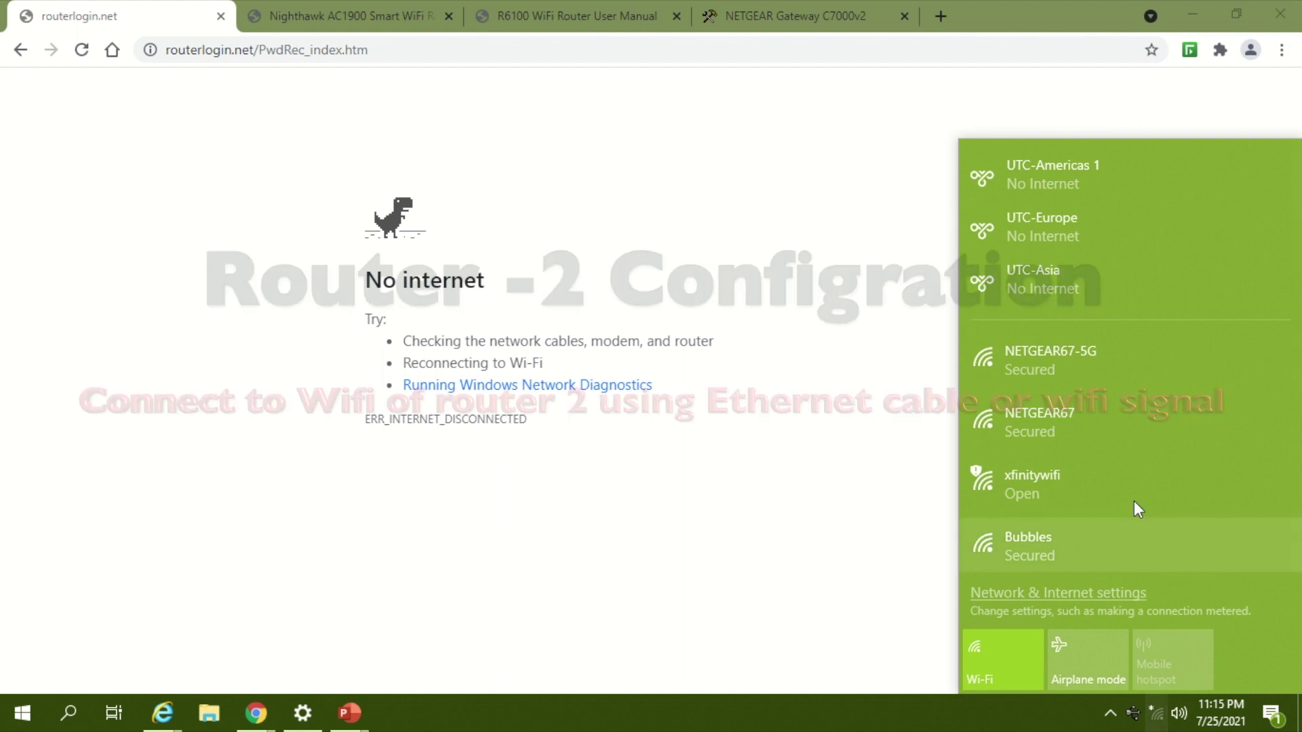
{"action": "scroll", "coordinate": [1177, 388], "scroll_direction": "down", "scroll_amount": 4}
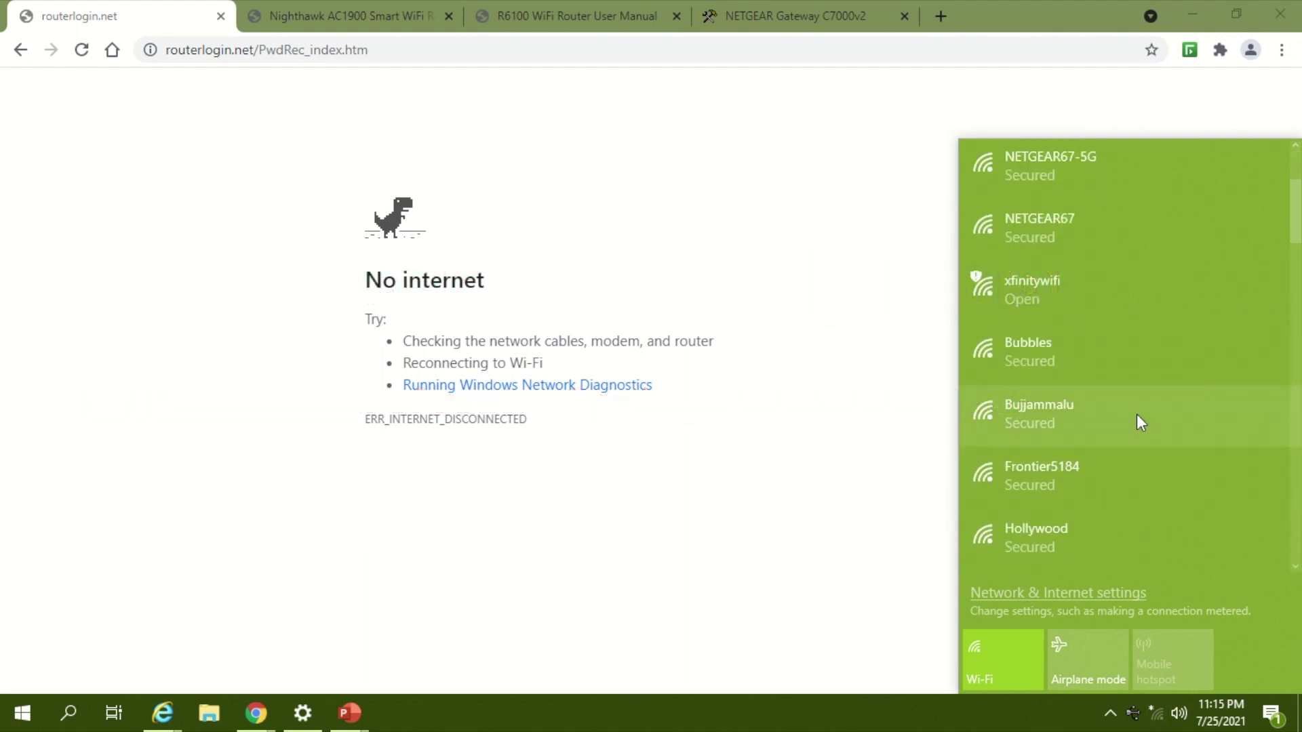
{"action": "scroll", "coordinate": [1140, 421], "scroll_direction": "down", "scroll_amount": 2}
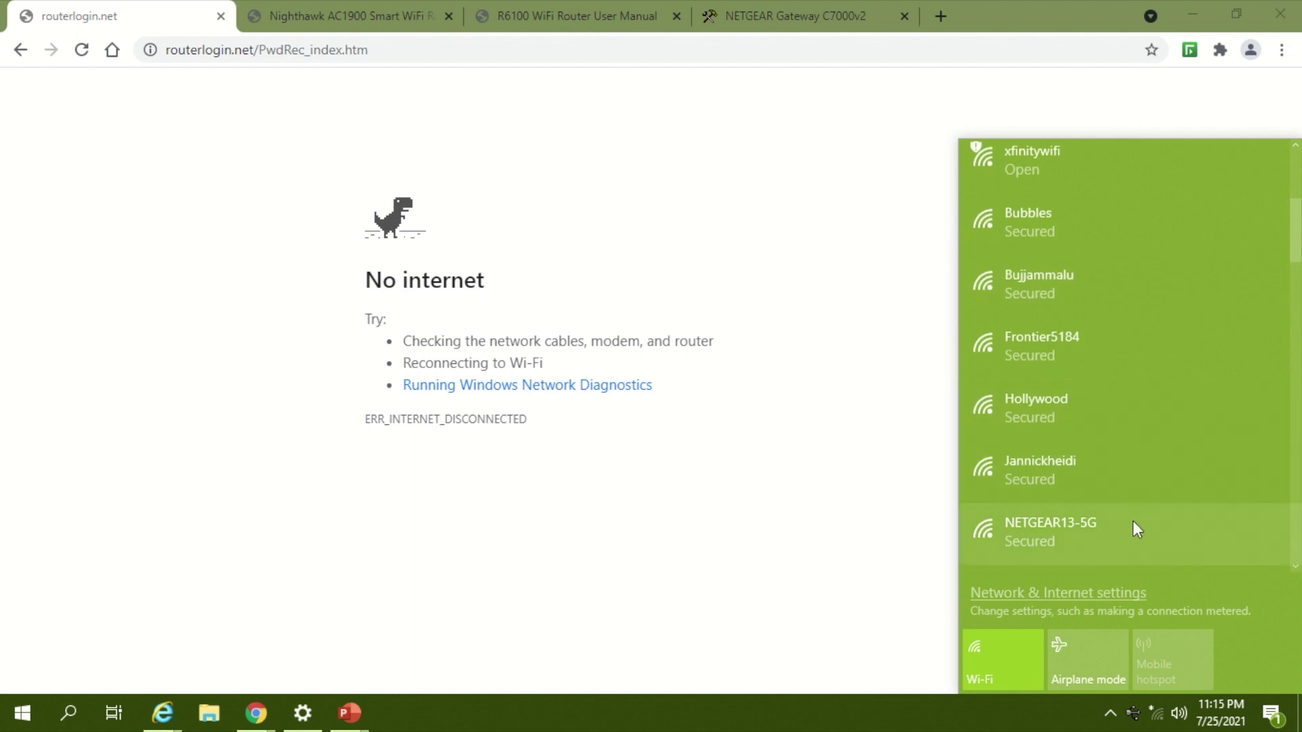
{"action": "scroll", "coordinate": [1133, 529], "scroll_direction": "down", "scroll_amount": 2}
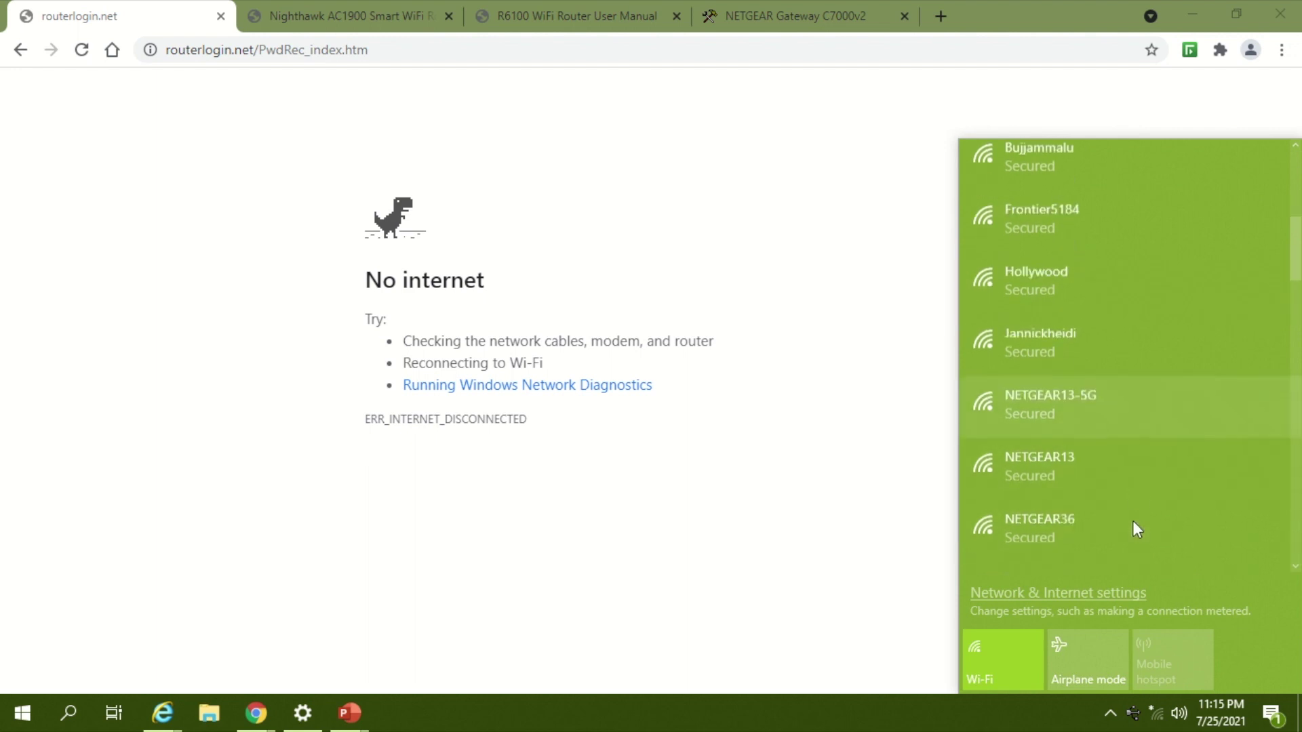
{"action": "left_click", "coordinate": [1153, 417]}
{"action": "left_click", "coordinate": [1202, 483]}
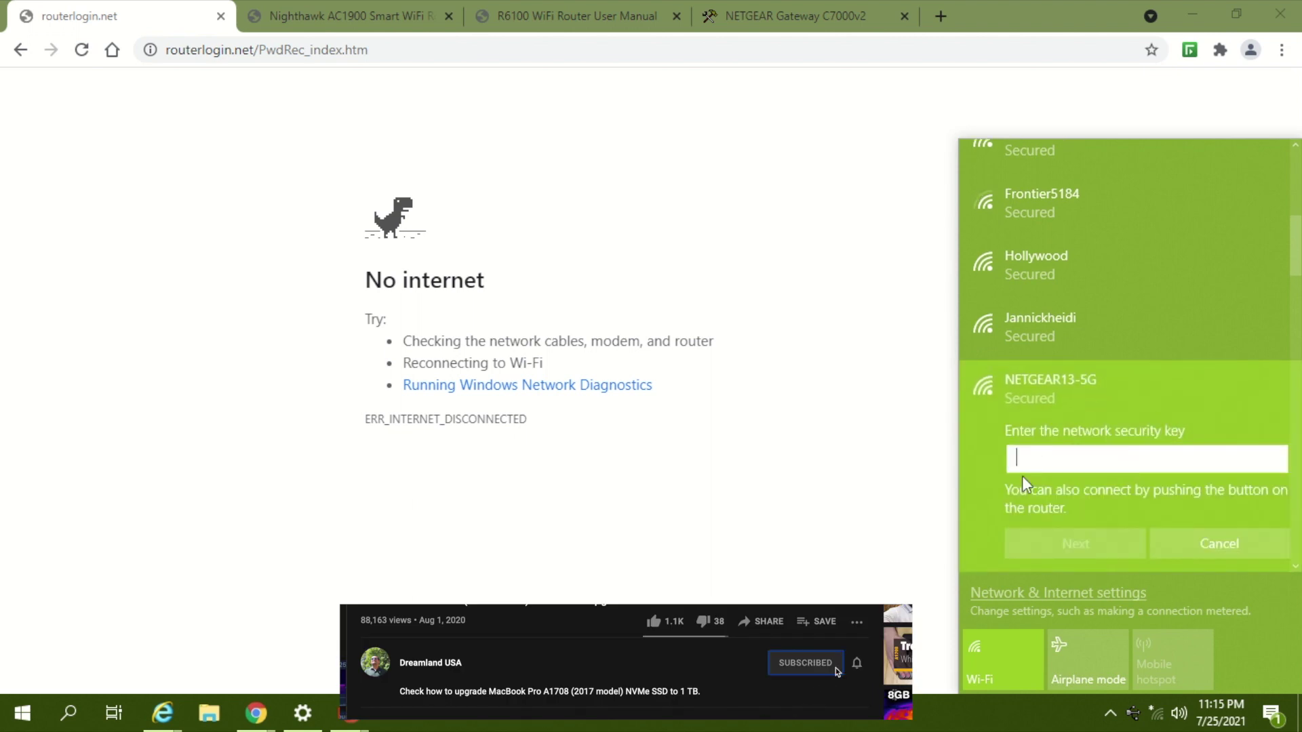
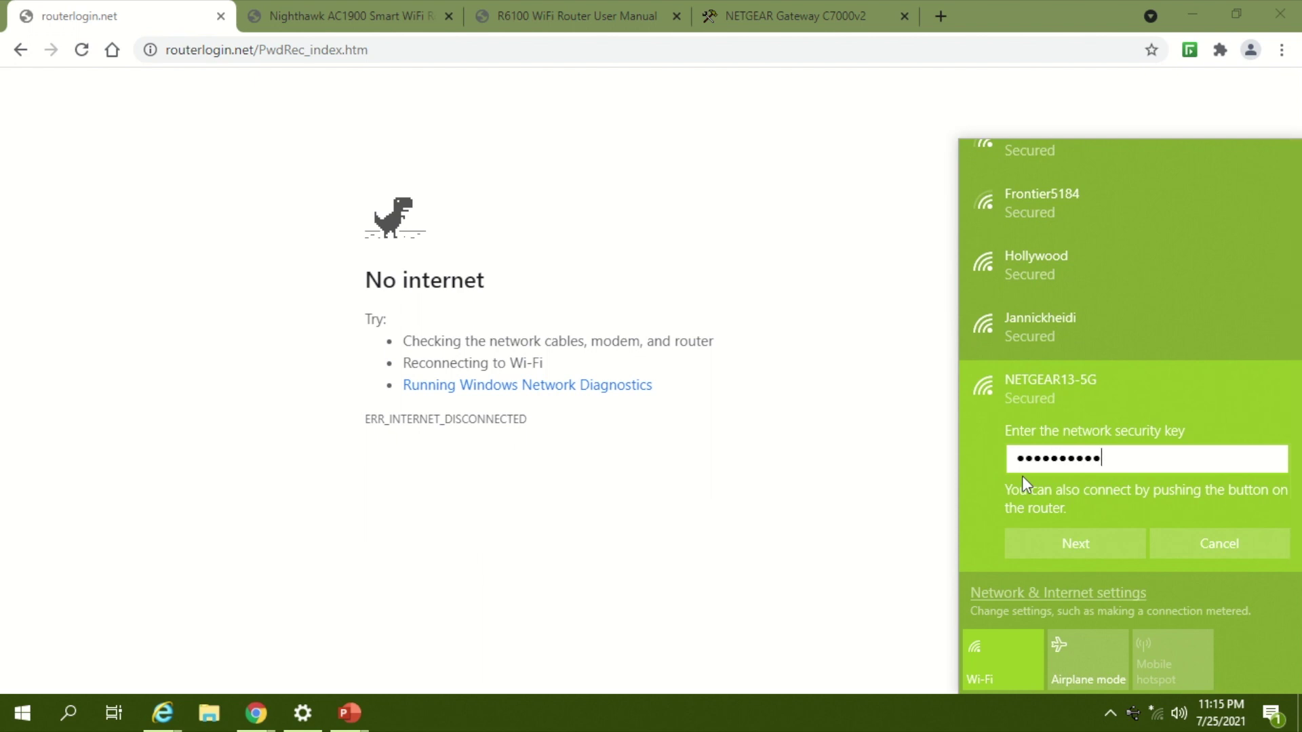
{"action": "left_click", "coordinate": [1052, 549]}
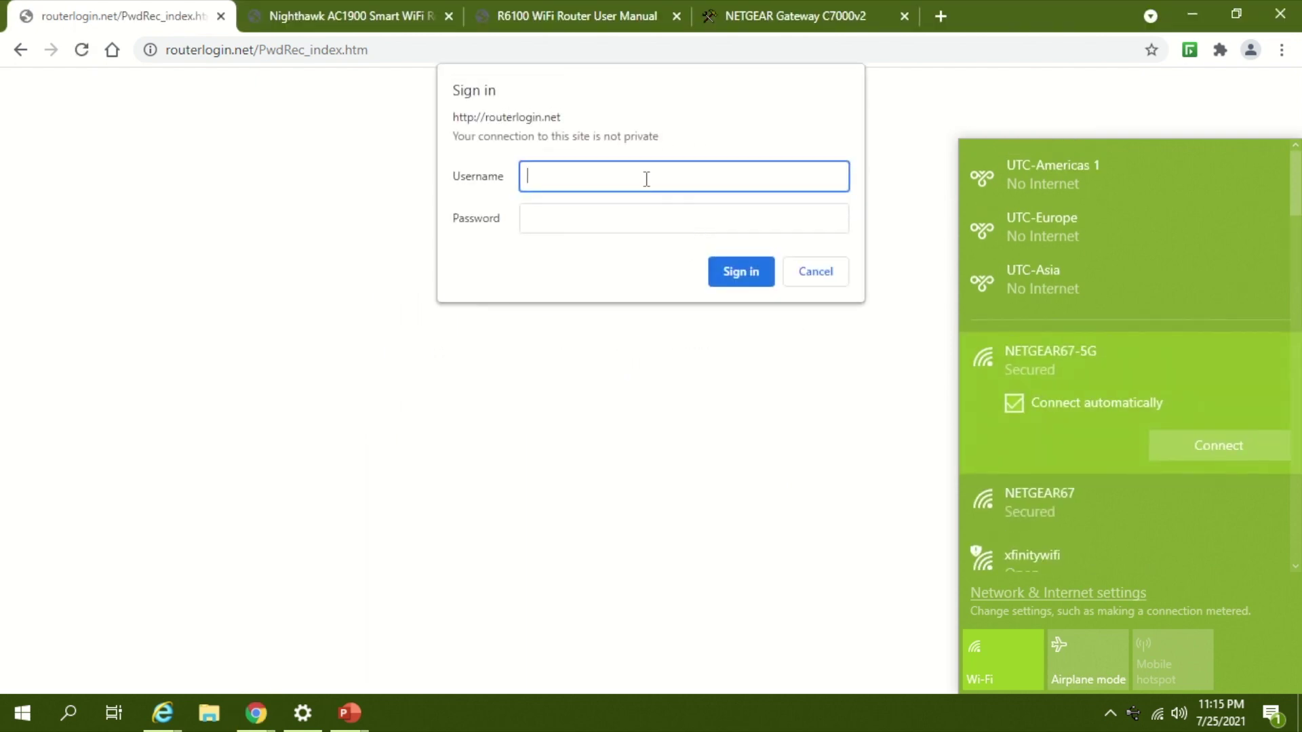
Step: Sign in to the R7000 router admin with the admin username and router password
{"action": "left_click", "coordinate": [647, 179]}
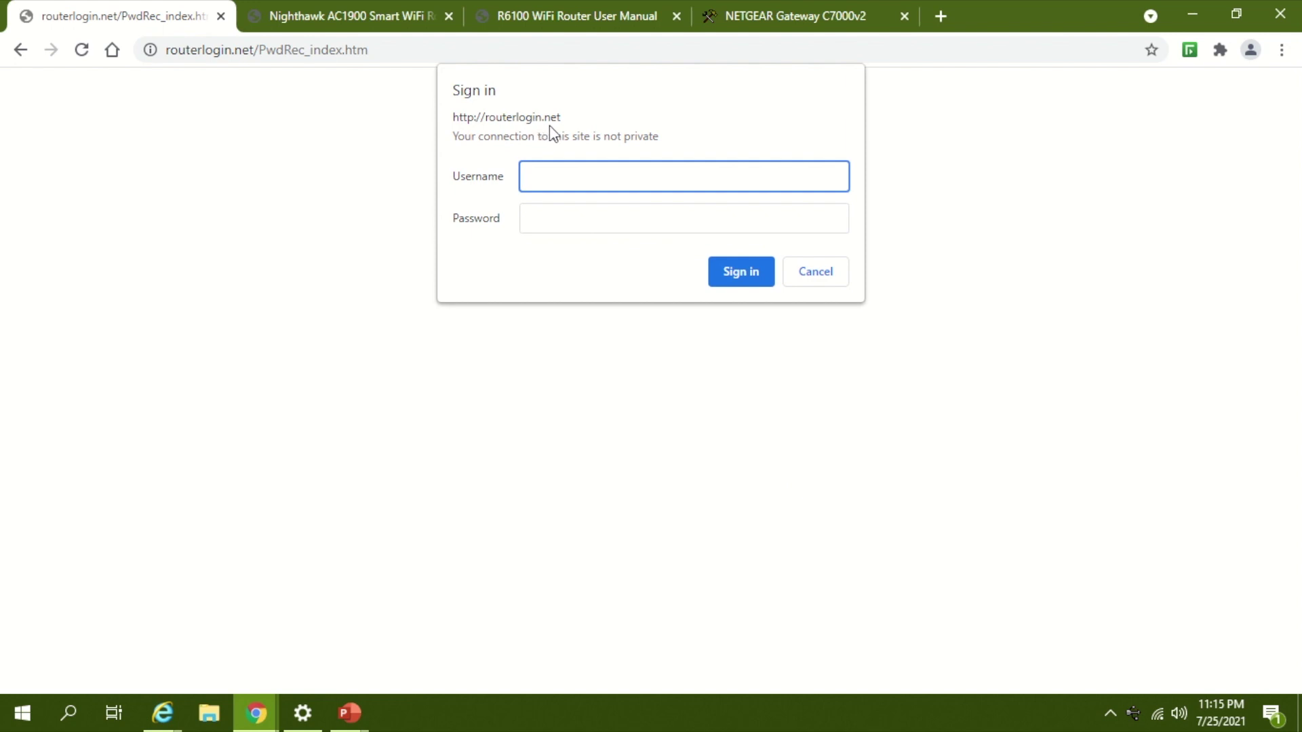
{"action": "type", "text": "admin"}
{"action": "key", "text": "Tab"}
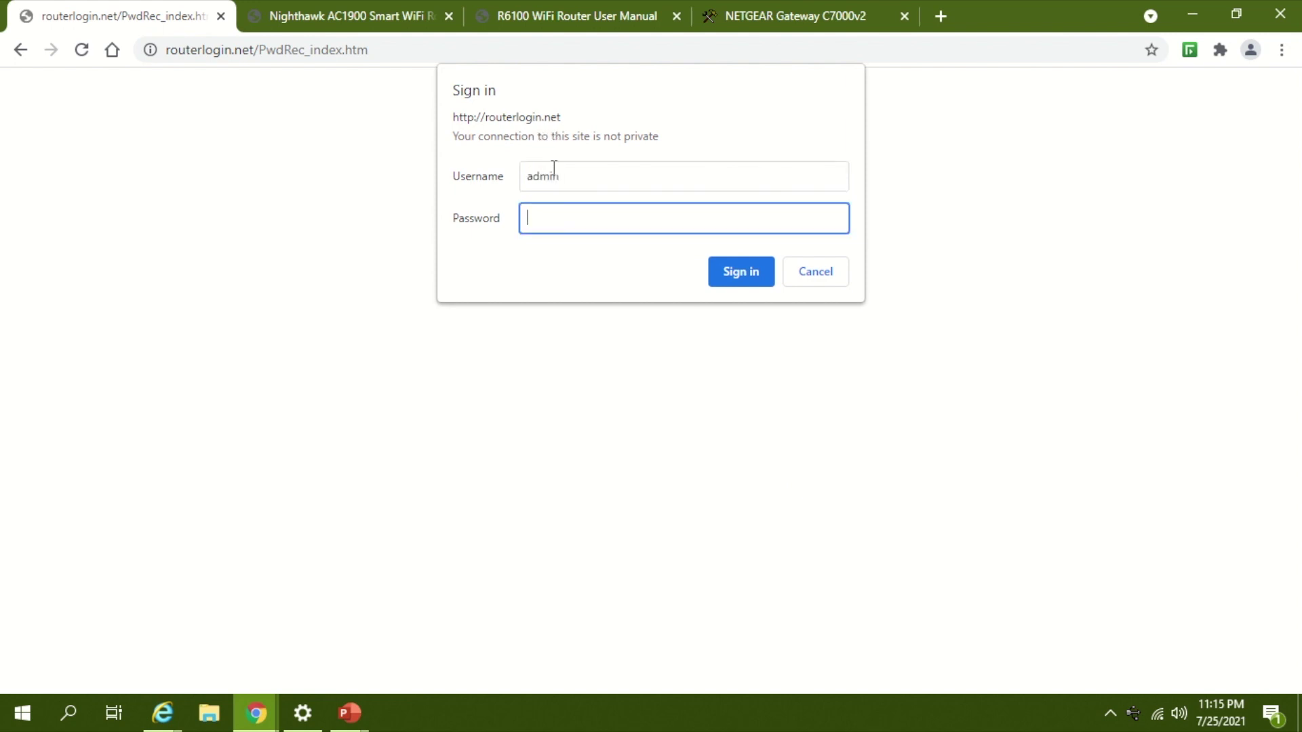
{"action": "type", "text": "password"}
{"action": "left_click", "coordinate": [735, 278]}
{"action": "type", "text": "password"}
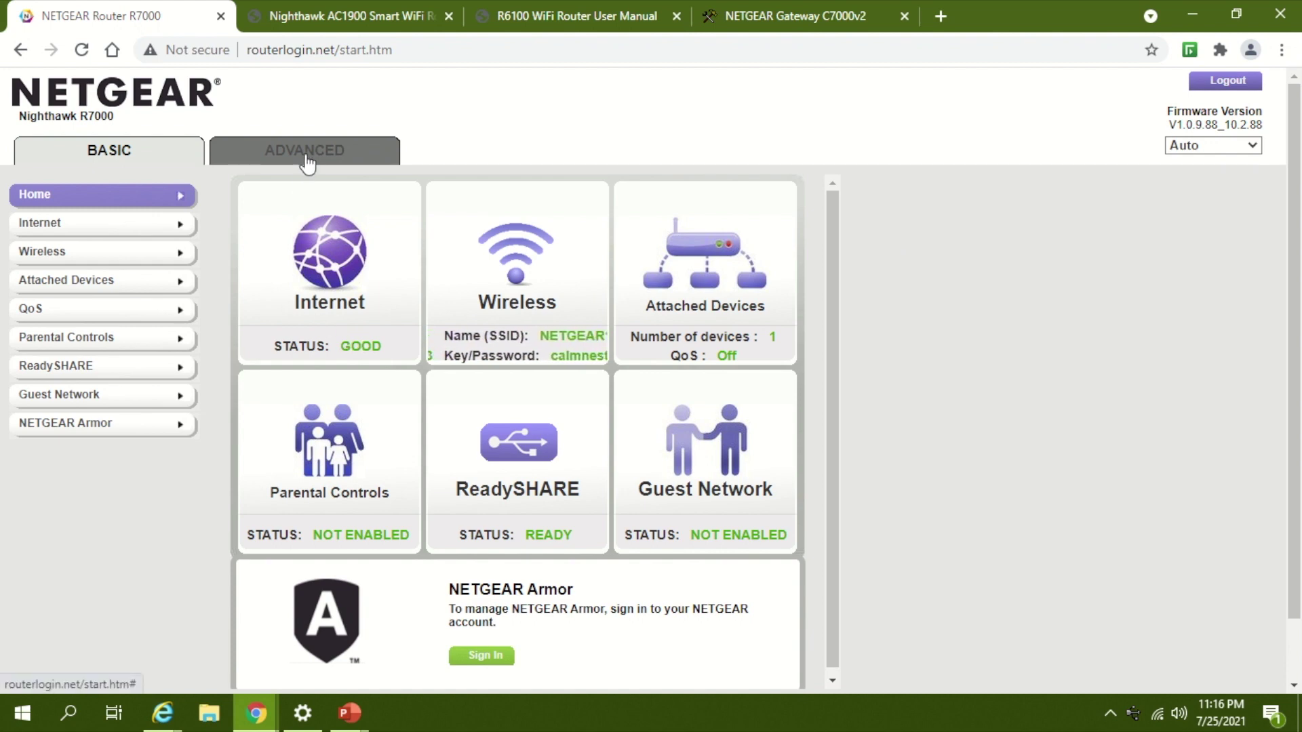
Step: Go to ADVANCED > Advanced Setup > Router / AP / Bridge / Repeating Mode
{"action": "left_click", "coordinate": [307, 159]}
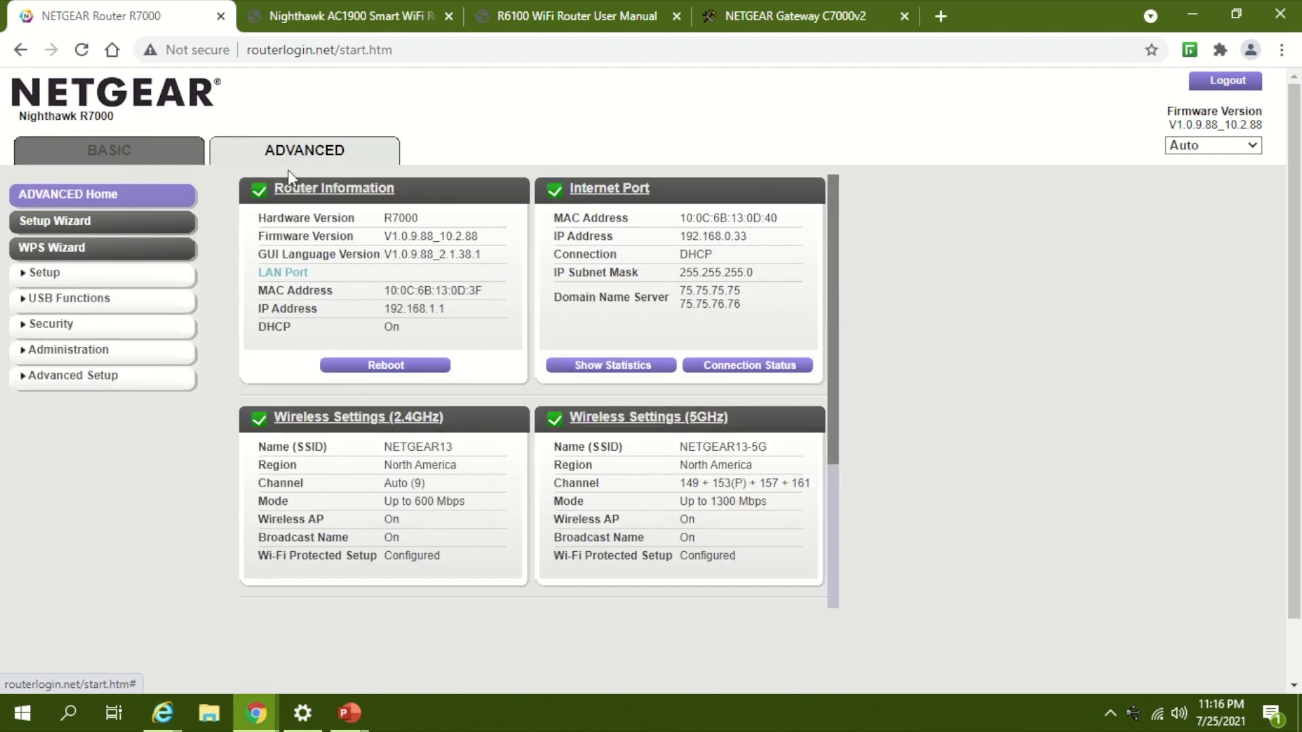
{"action": "left_click", "coordinate": [77, 391]}
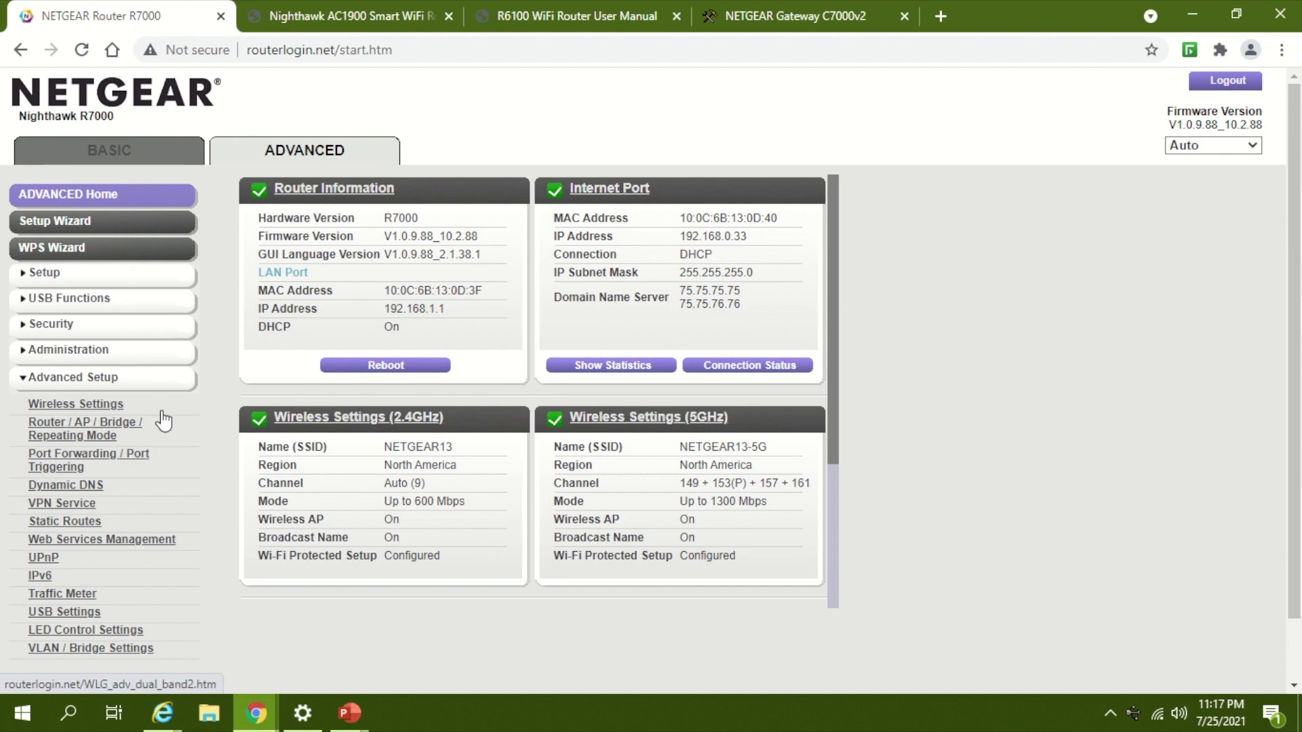
{"action": "left_click", "coordinate": [107, 432]}
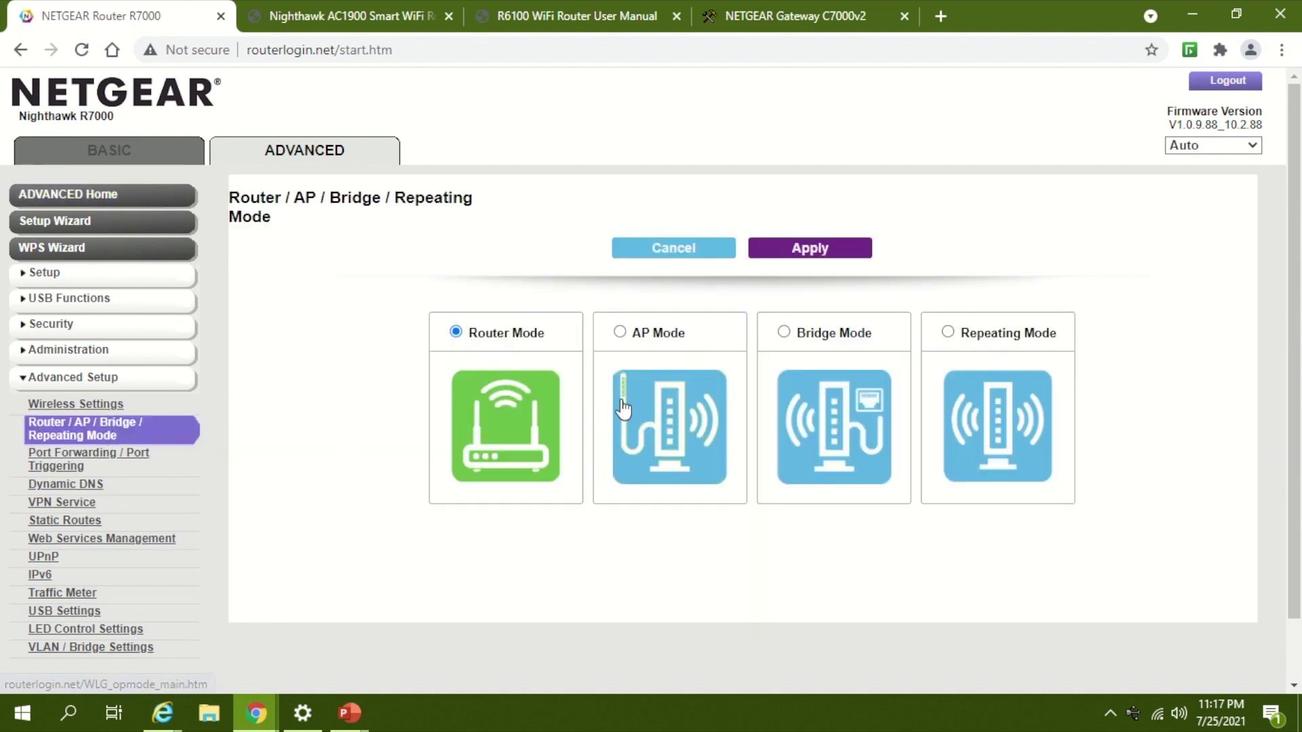
Step: Select AP Mode and keep 'Get dynamically from existing router' for the IP settings
{"action": "left_click", "coordinate": [618, 332]}
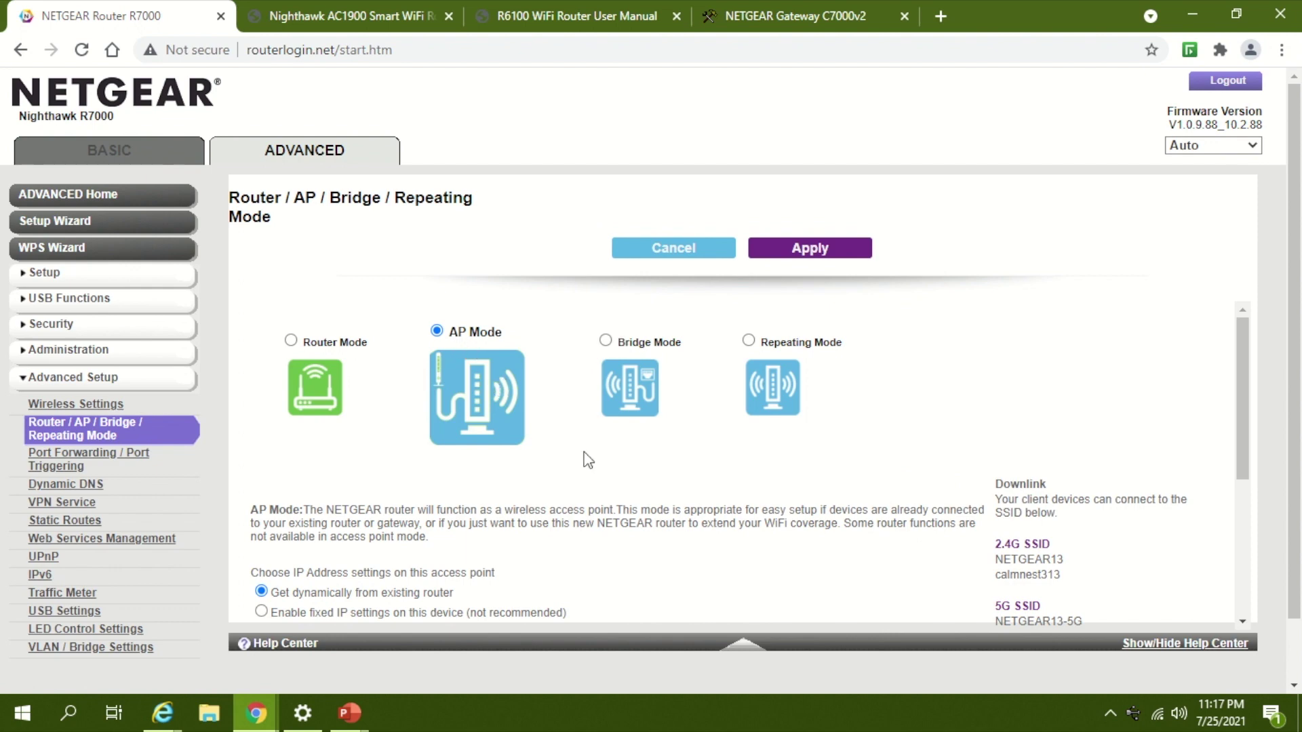
{"action": "scroll", "coordinate": [588, 460], "scroll_direction": "down", "scroll_amount": 3}
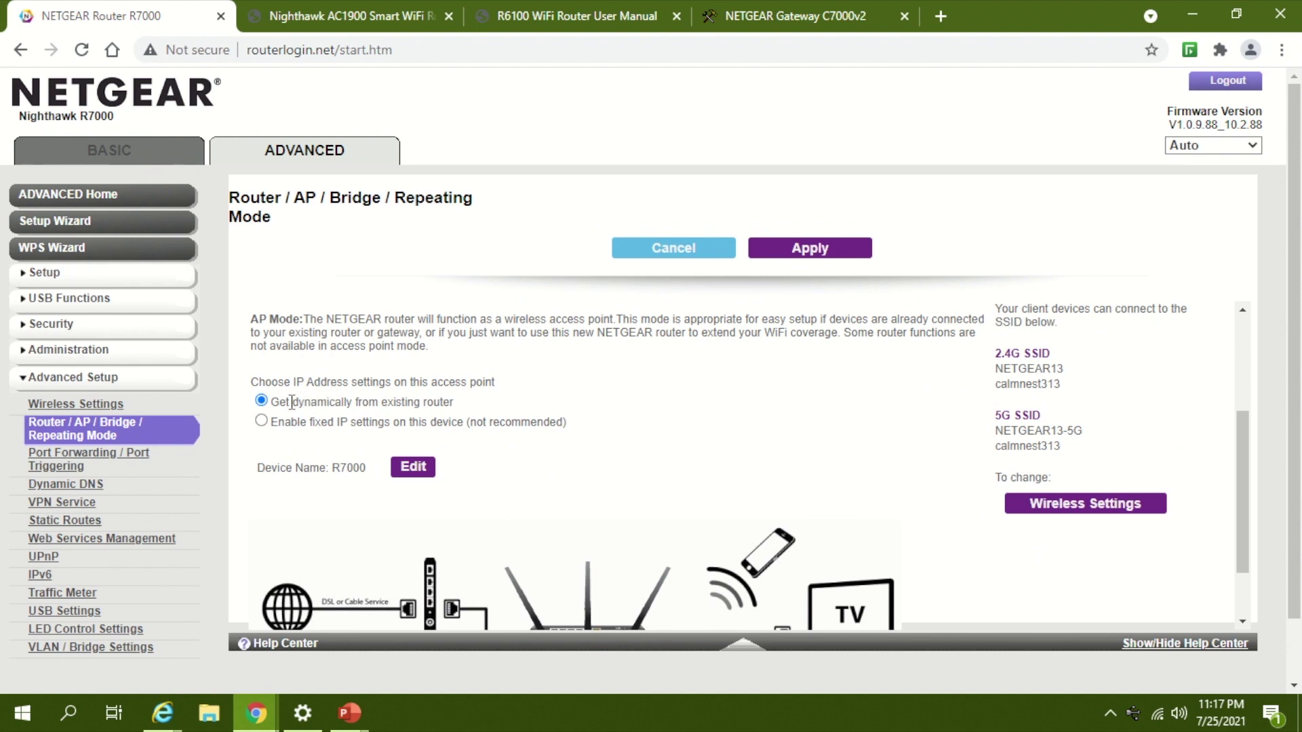
{"action": "left_click_drag", "start_coordinate": [291, 402], "coordinate": [466, 402]}
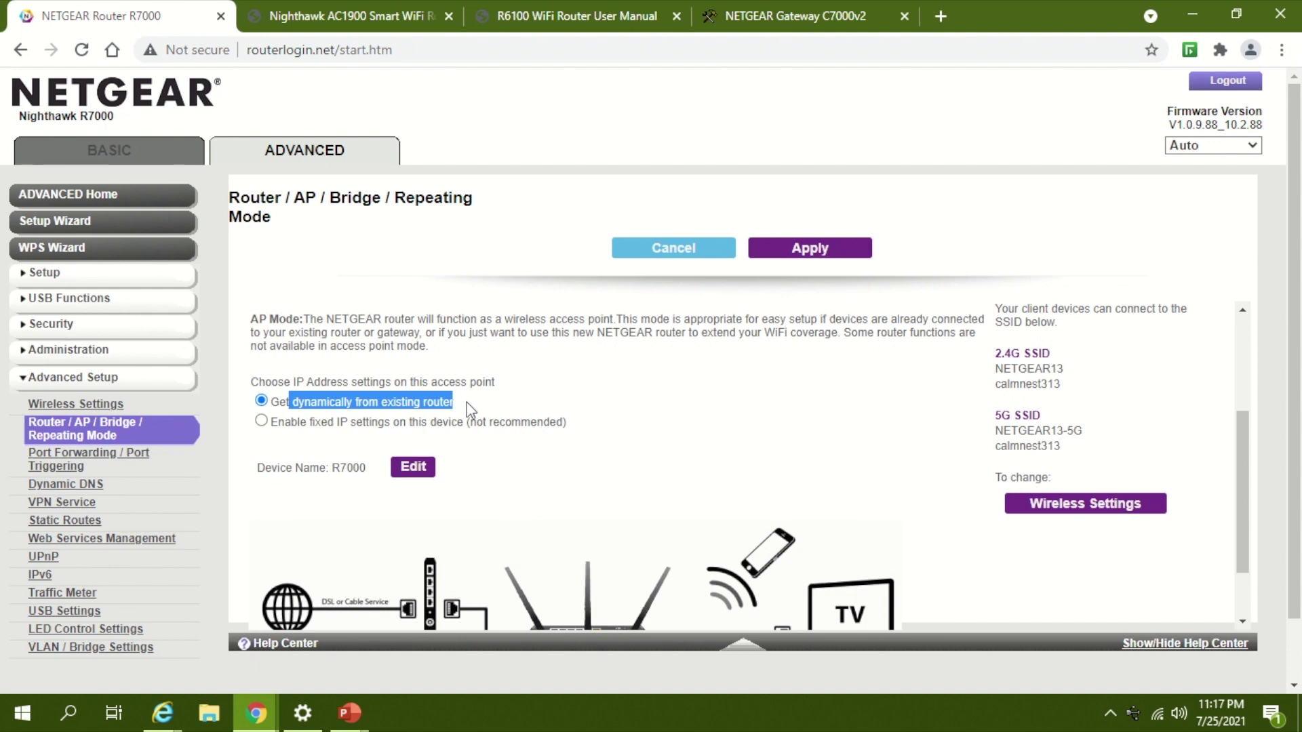
{"action": "left_click_drag", "start_coordinate": [468, 409], "coordinate": [253, 408]}
{"action": "left_click", "coordinate": [554, 421]}
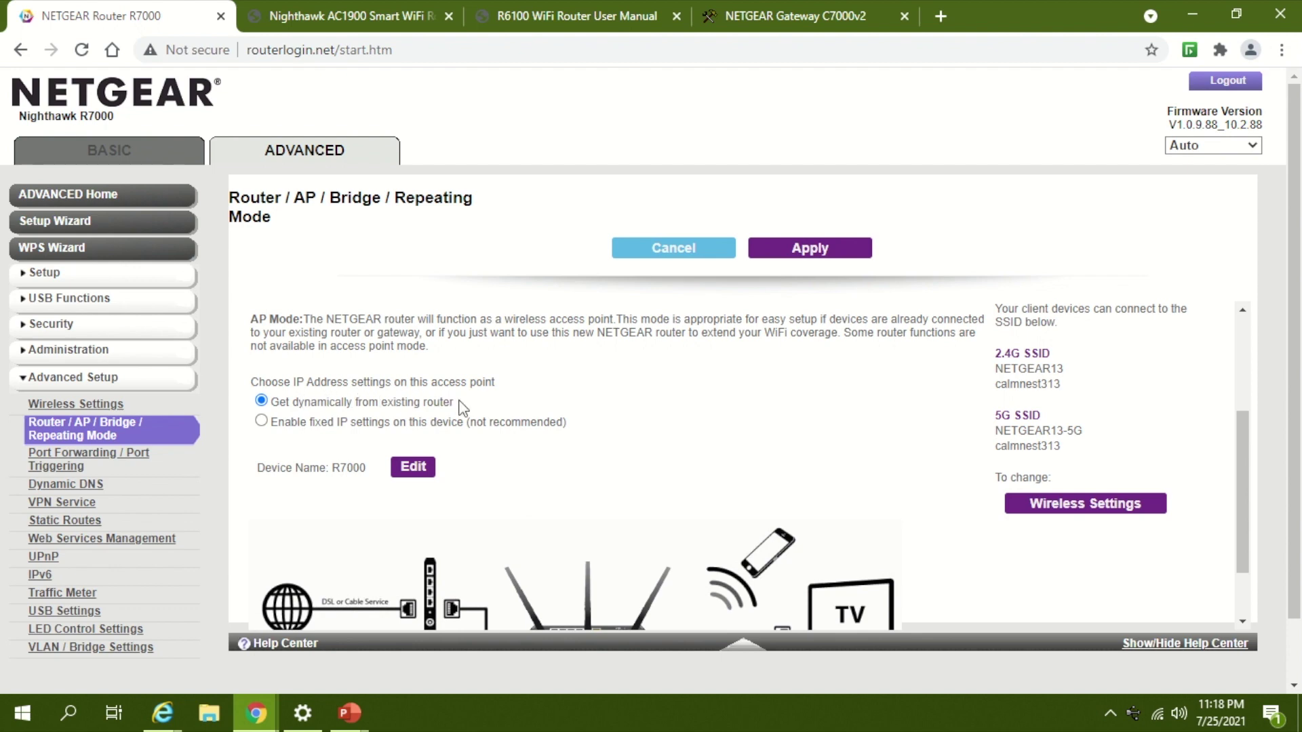
{"action": "left_click_drag", "start_coordinate": [460, 403], "coordinate": [253, 404]}
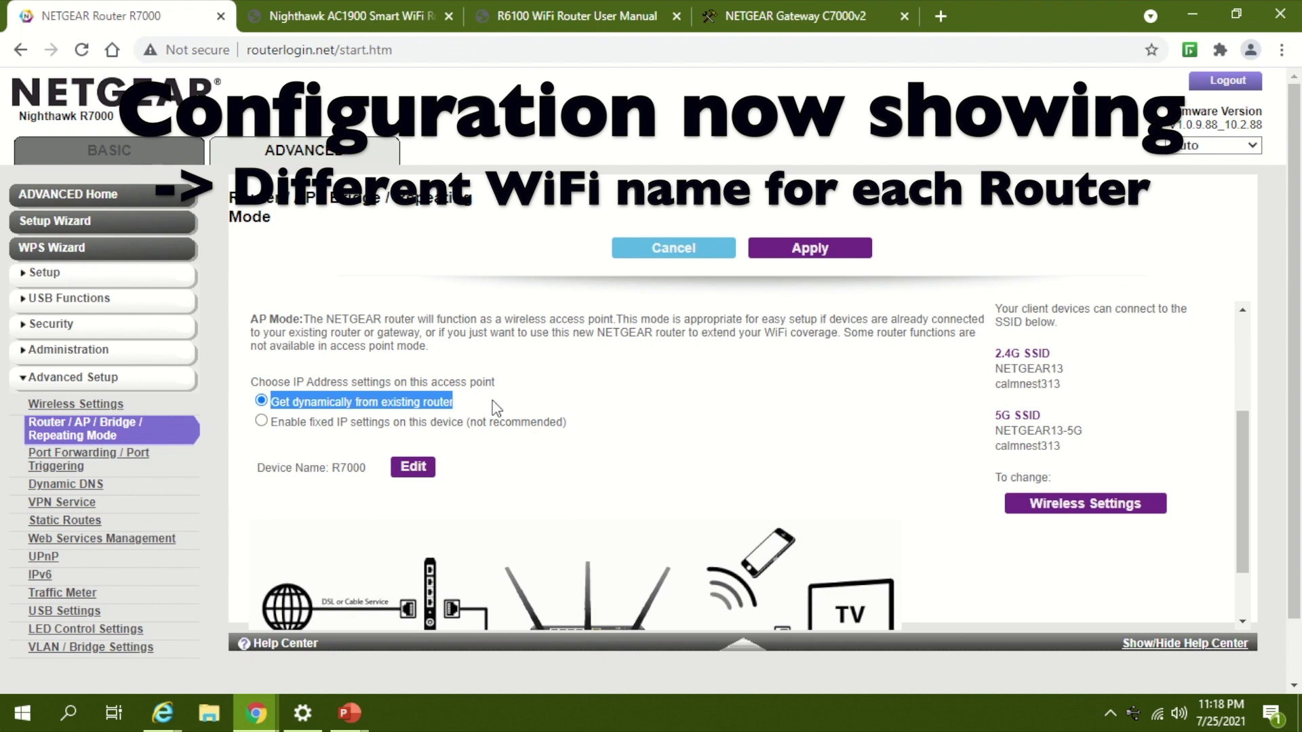
{"action": "left_click_drag", "start_coordinate": [495, 407], "coordinate": [254, 382]}
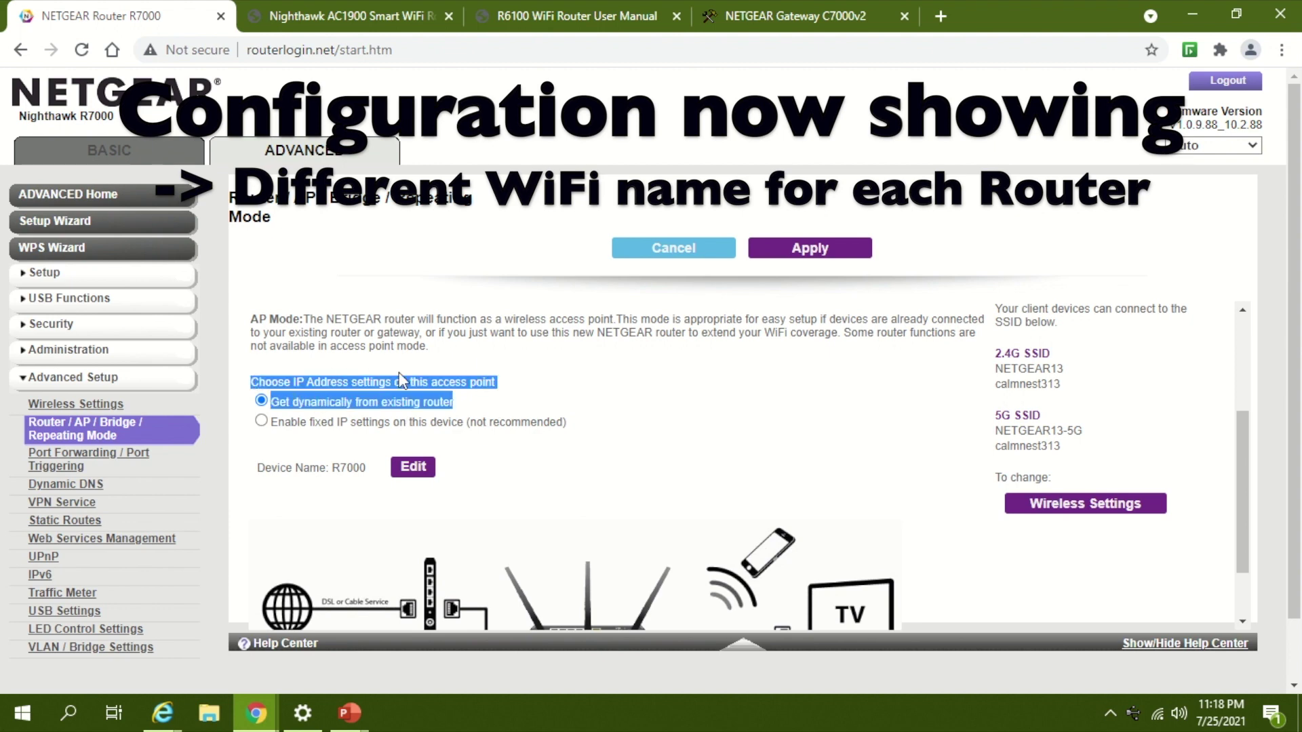
{"action": "left_click", "coordinate": [733, 377]}
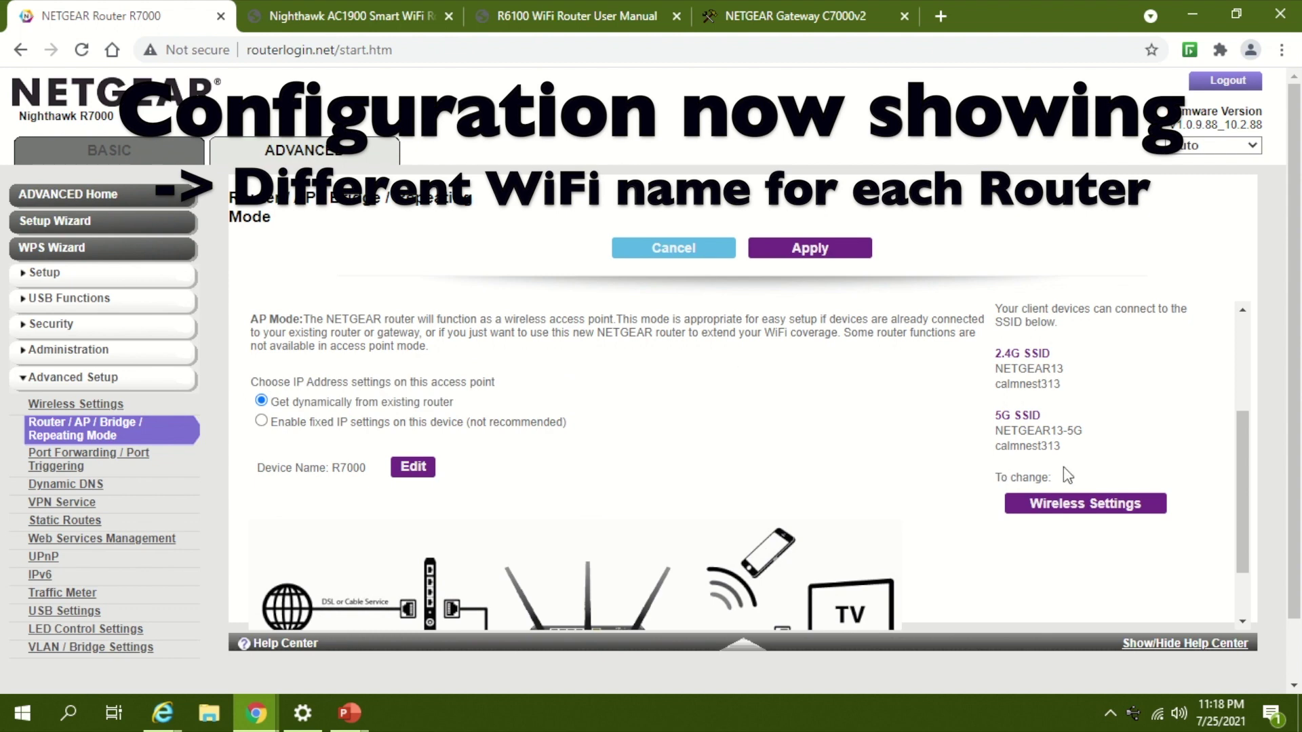
Step: Review the NETGEAR13 SSIDs the access point will broadcast and apply the AP Mode settings
{"action": "left_click_drag", "start_coordinate": [995, 366], "coordinate": [1076, 457]}
{"action": "scroll", "coordinate": [1074, 456], "scroll_direction": "up", "scroll_amount": 3}
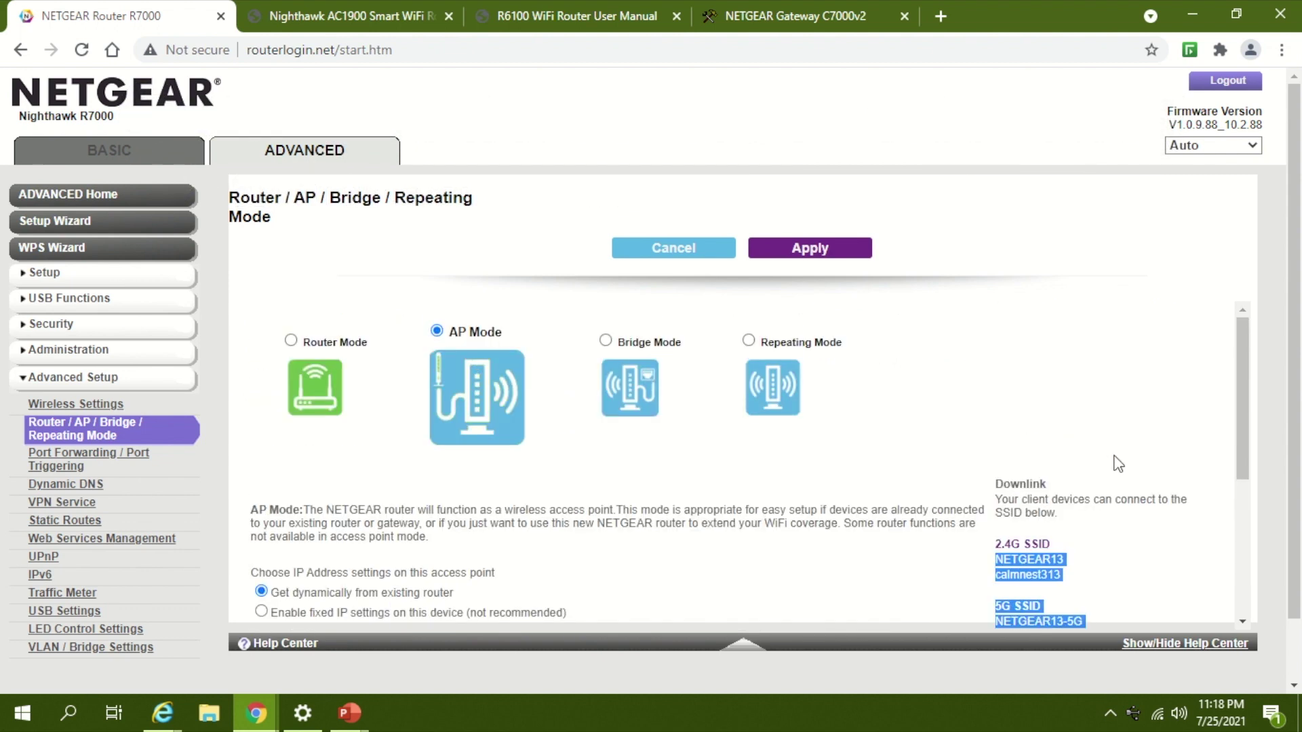
{"action": "scroll", "coordinate": [1116, 459], "scroll_direction": "down", "scroll_amount": 1}
{"action": "scroll", "coordinate": [1119, 464], "scroll_direction": "down", "scroll_amount": 1}
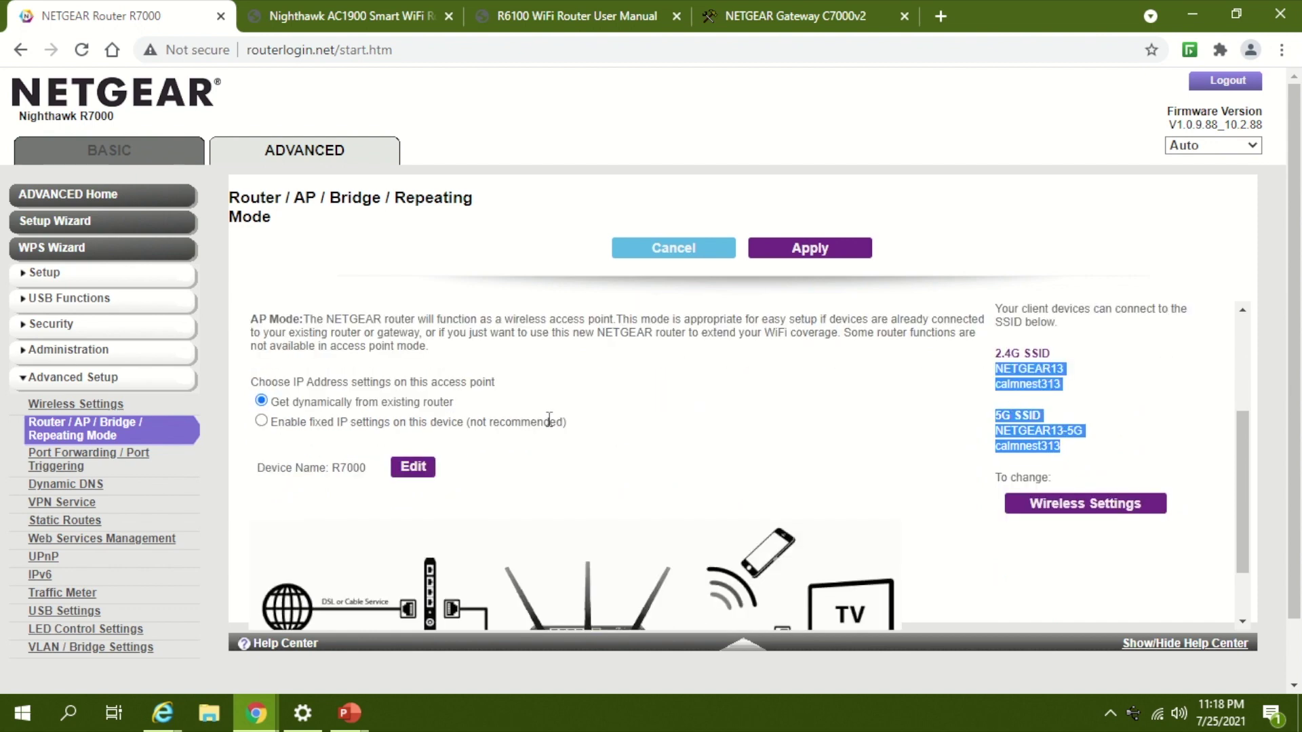
{"action": "left_click", "coordinate": [751, 392]}
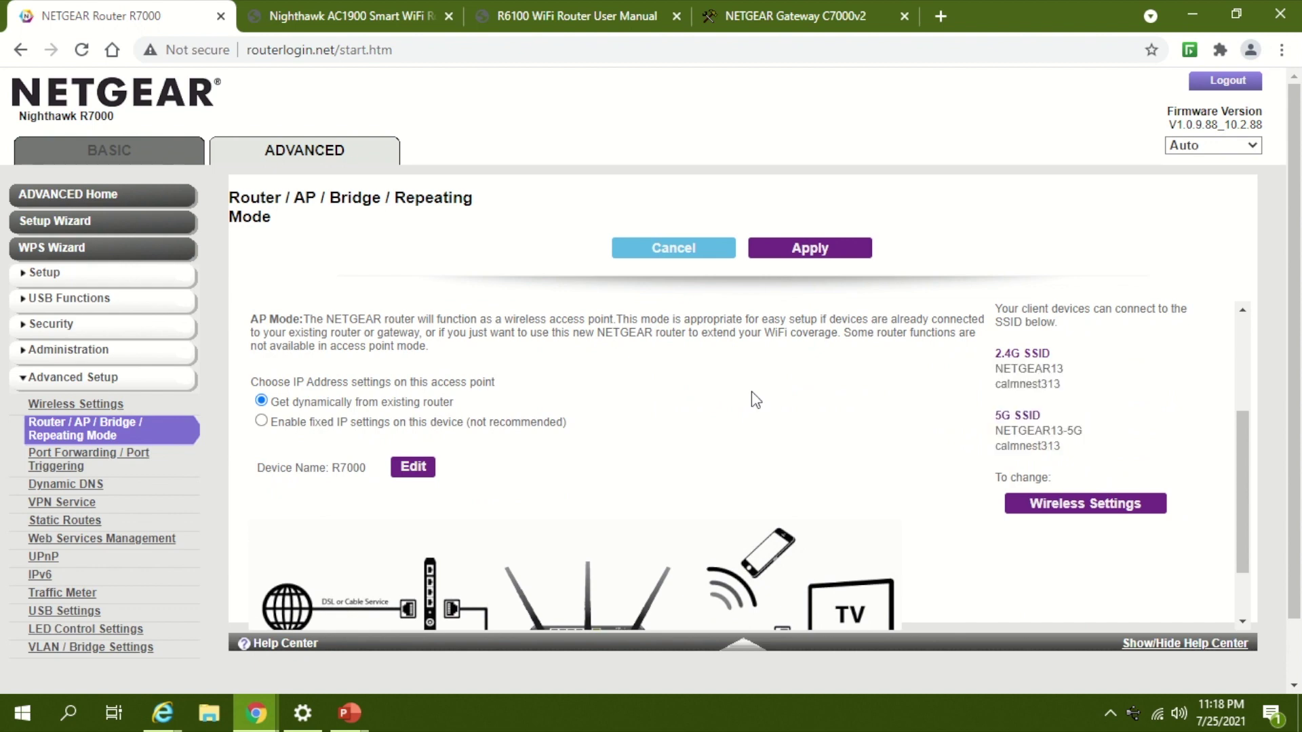
{"action": "left_click", "coordinate": [808, 252]}
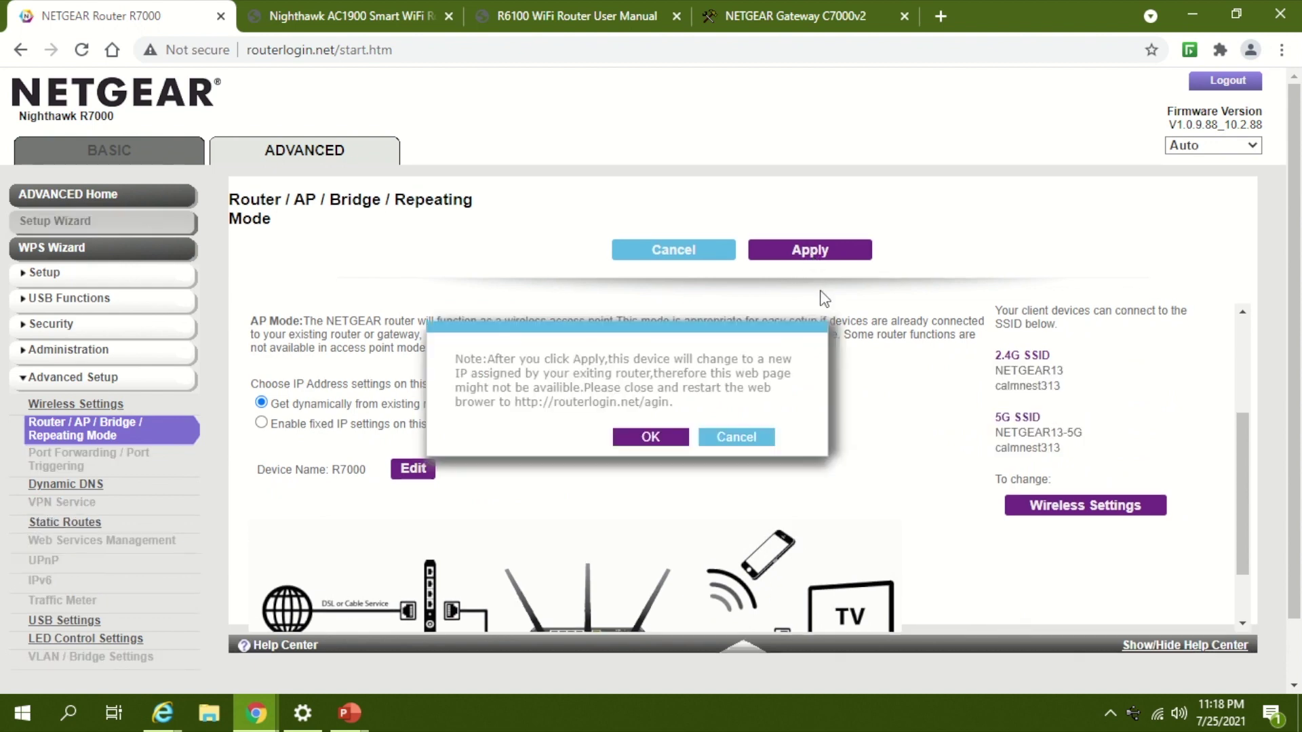
Step: Confirm the mode change, then sign back in with the admin username and router password
{"action": "left_click", "coordinate": [651, 437]}
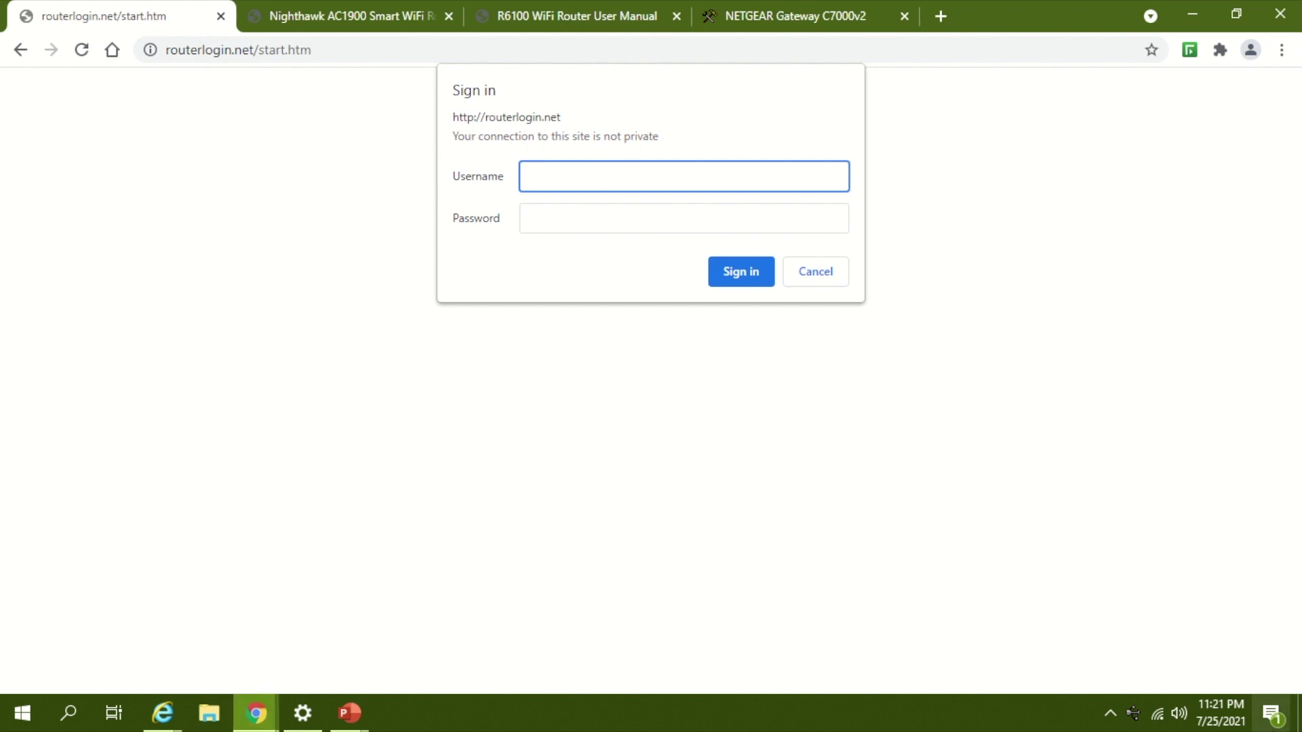
{"action": "left_click", "coordinate": [1157, 714]}
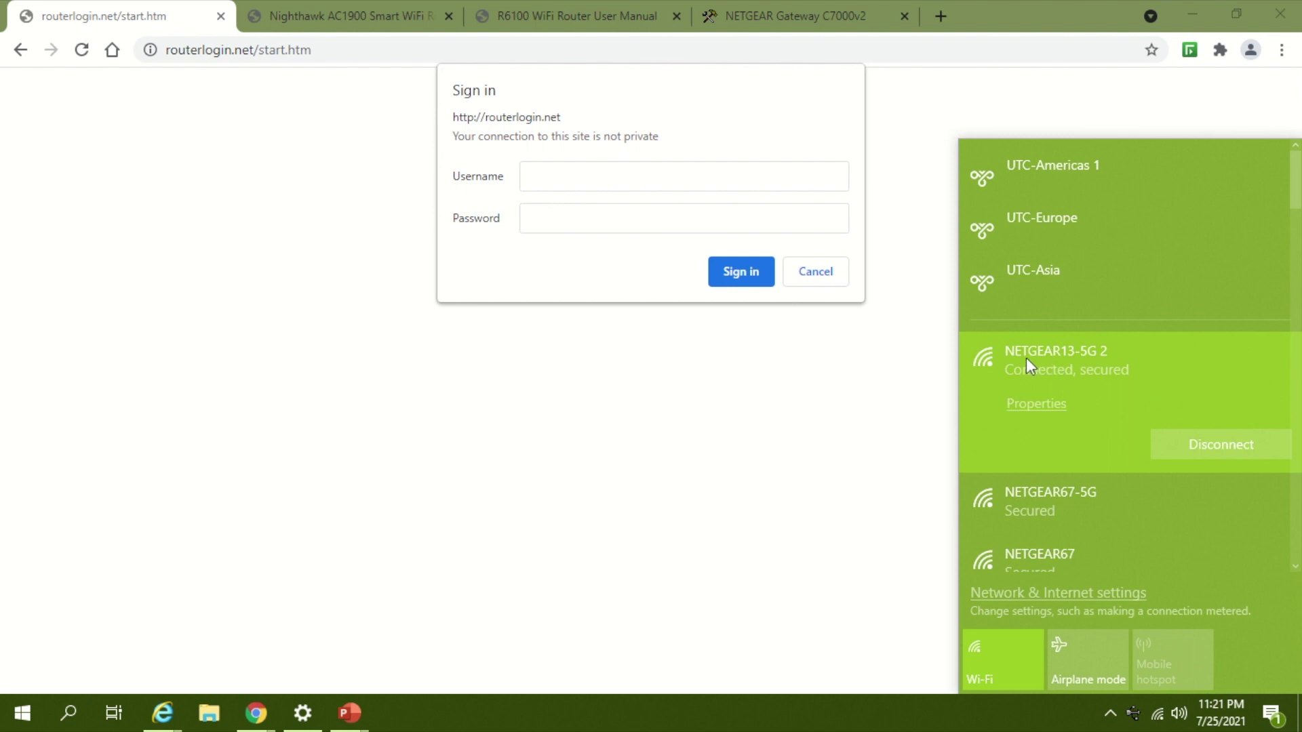
{"action": "left_click", "coordinate": [614, 175]}
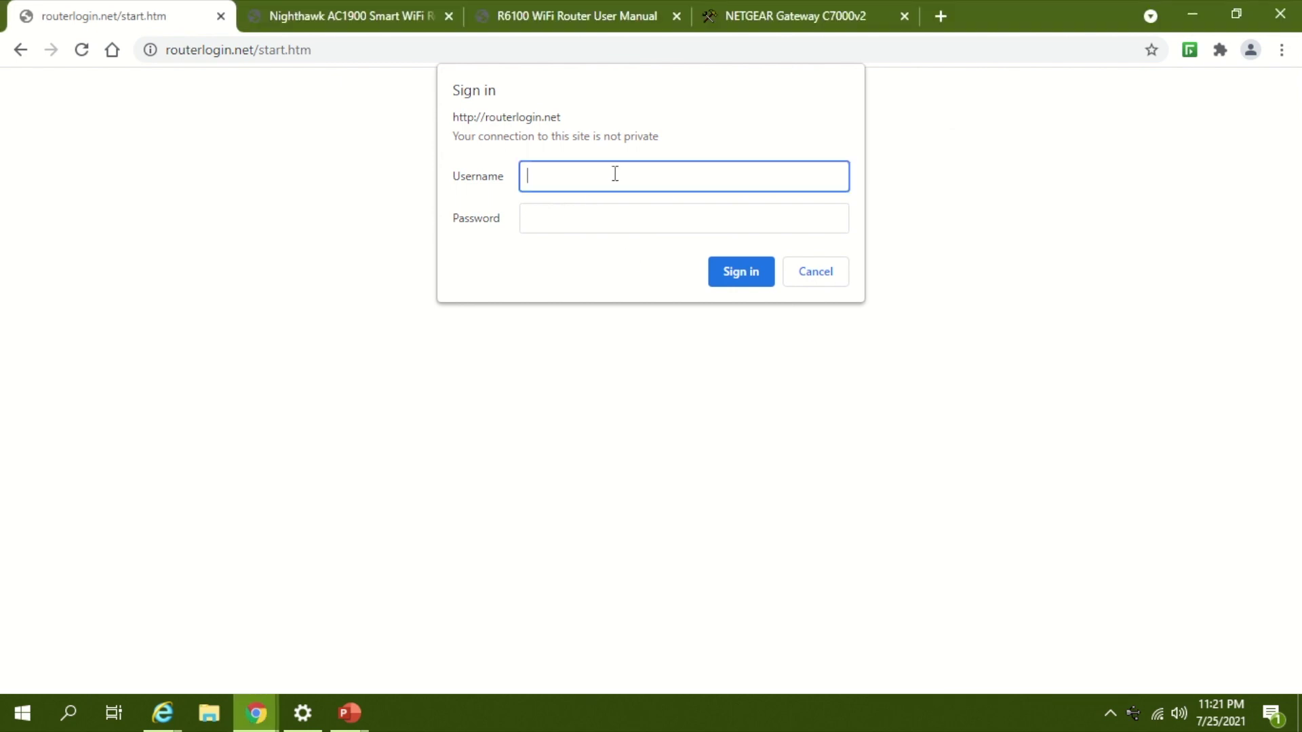
{"action": "type", "text": "admin"}
{"action": "key", "text": "Tab"}
{"action": "type", "text": "passw"}
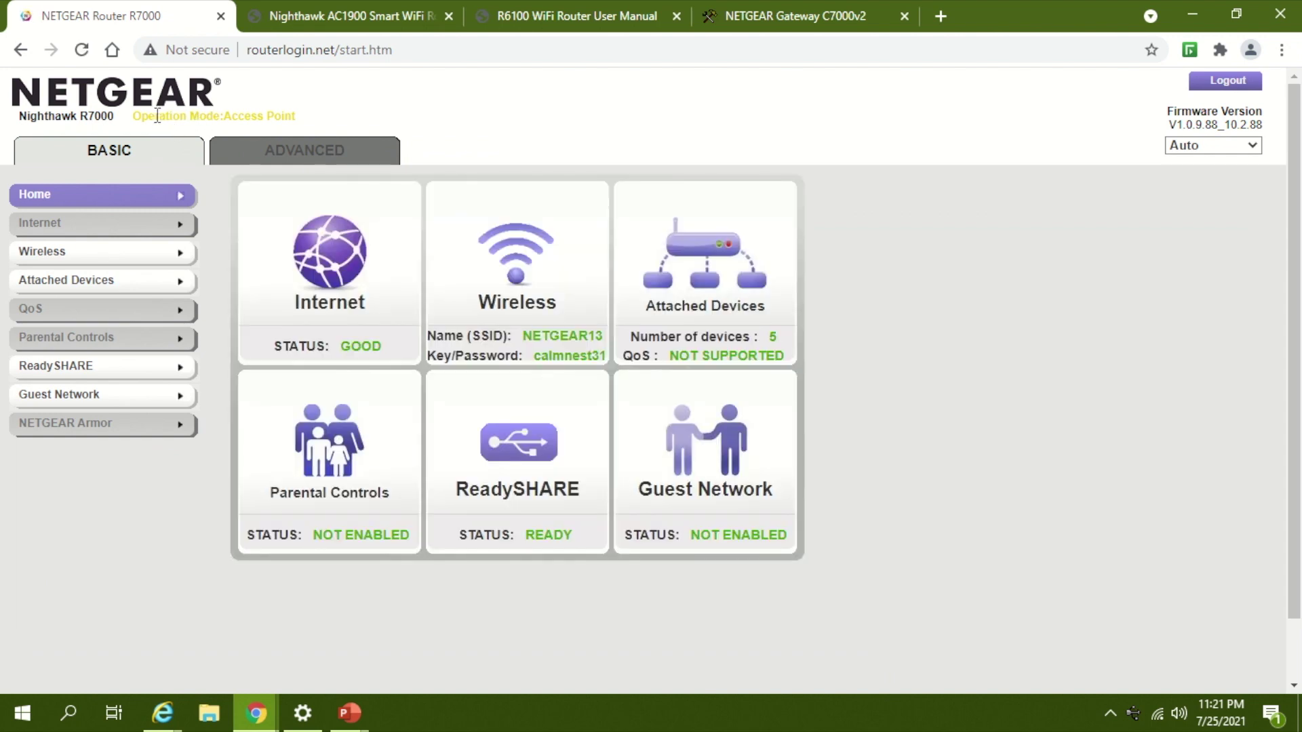
Step: Check the dashboard's Operation Mode: Access Point, then expand NETGEAR67-5G in the Wi-Fi list
{"action": "left_click_drag", "start_coordinate": [155, 116], "coordinate": [298, 116]}
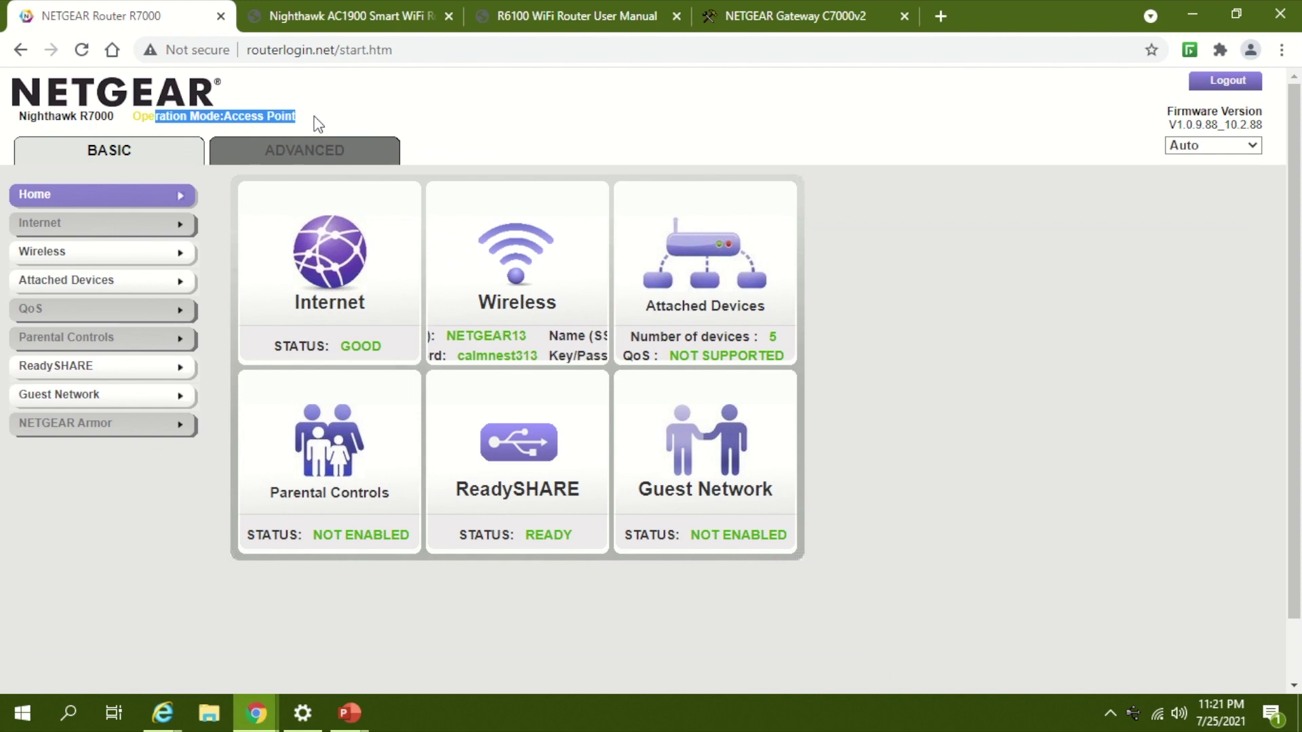
{"action": "left_click", "coordinate": [317, 125]}
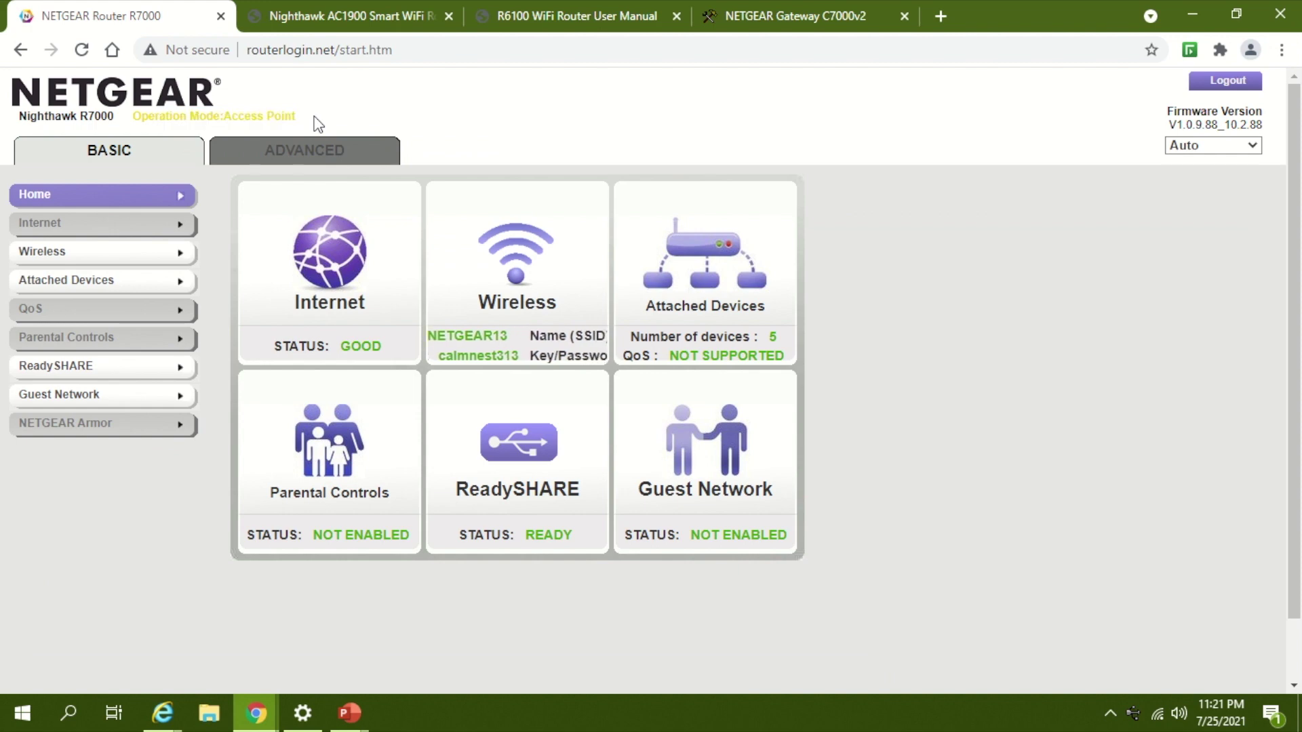
{"action": "left_click", "coordinate": [1159, 716]}
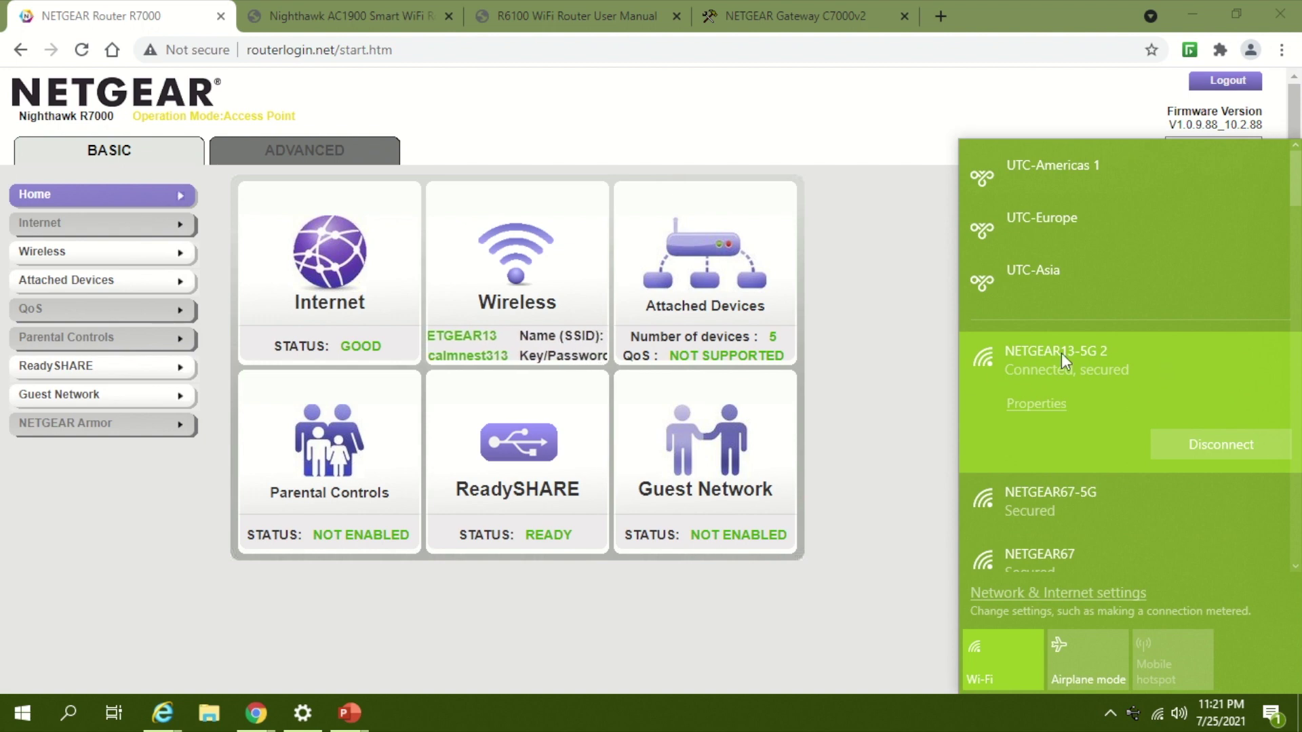
{"action": "scroll", "coordinate": [1092, 468], "scroll_direction": "down", "scroll_amount": 1}
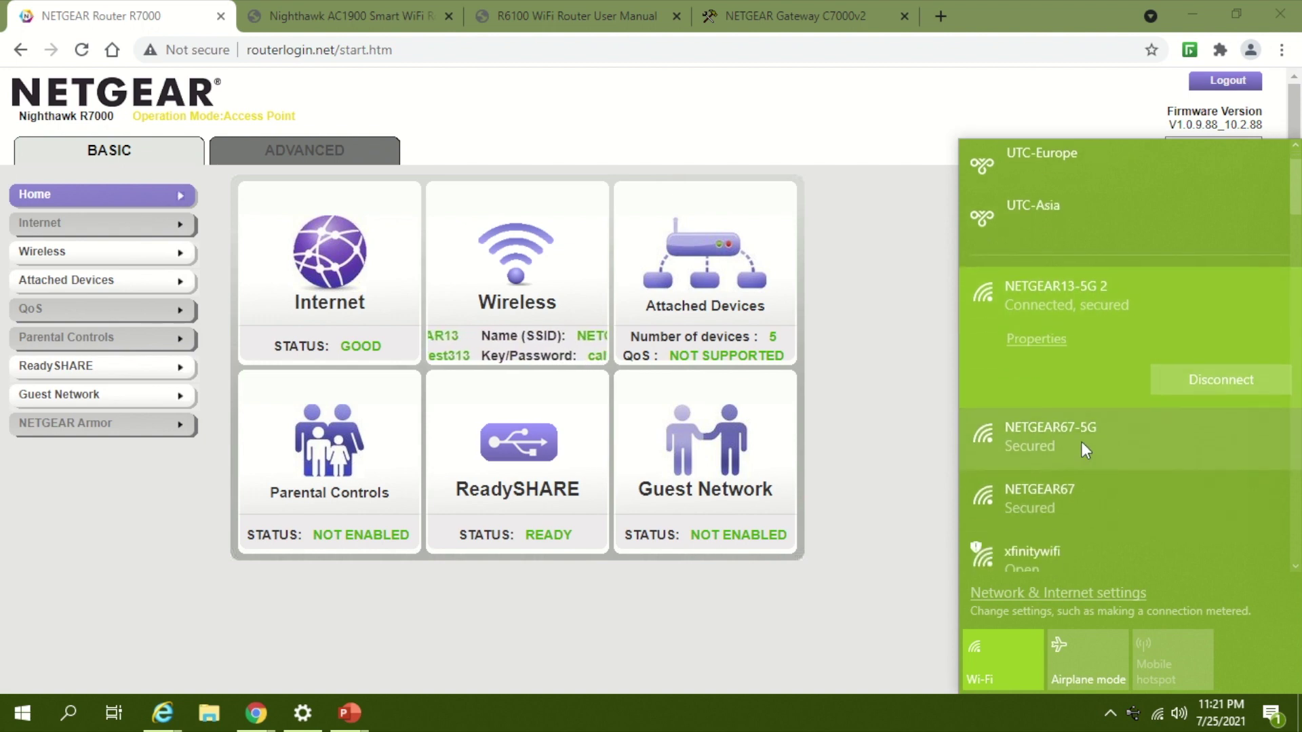
{"action": "left_click", "coordinate": [1086, 451]}
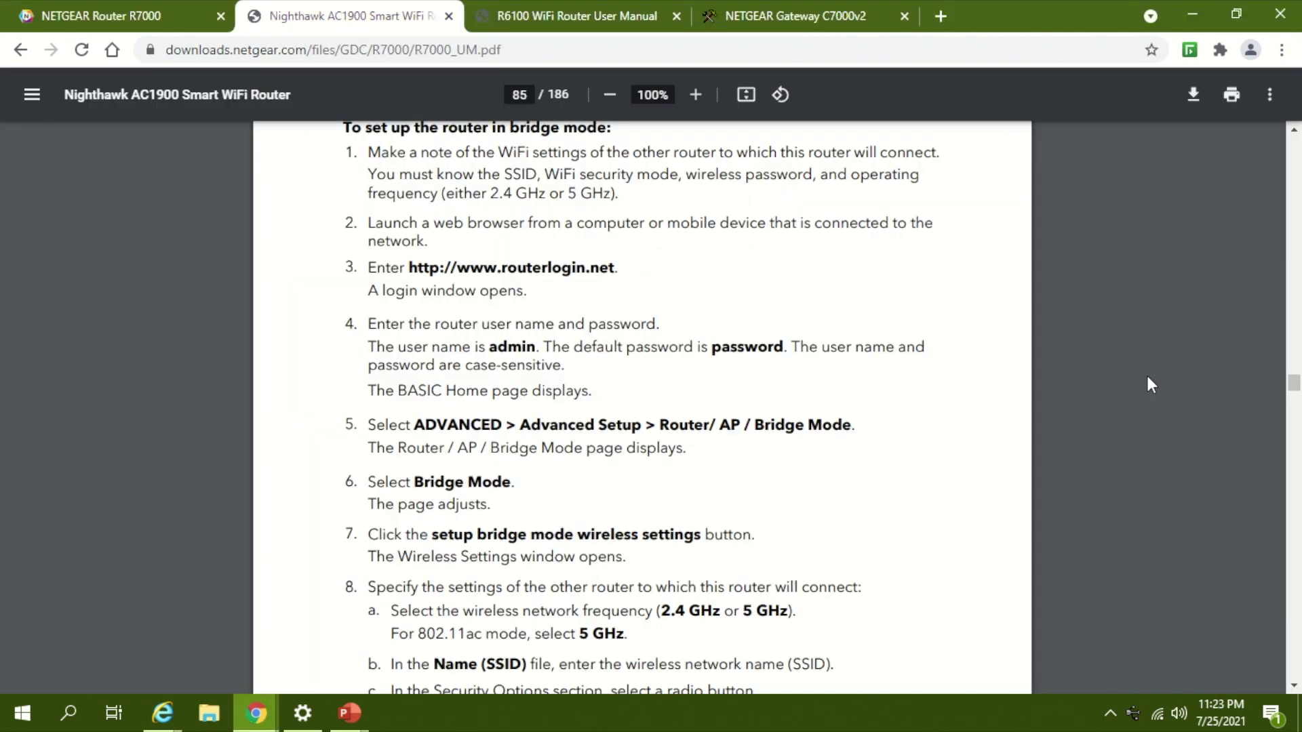
Step: After reading page 85's bridge-mode steps, bring up the Wi-Fi network list
{"action": "left_click", "coordinate": [1157, 714]}
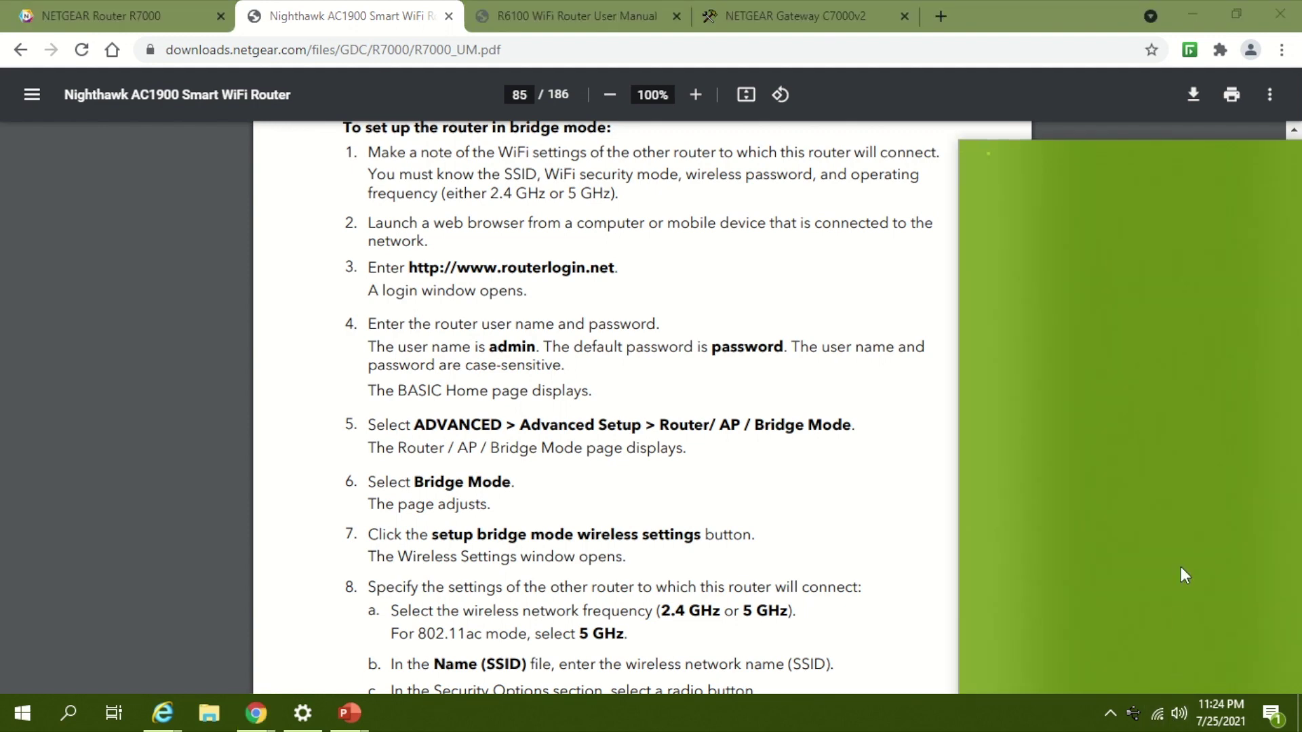
Step: Connect to NETGEAR67-5G by entering its network security key
{"action": "scroll", "coordinate": [1109, 519], "scroll_direction": "down", "scroll_amount": 2}
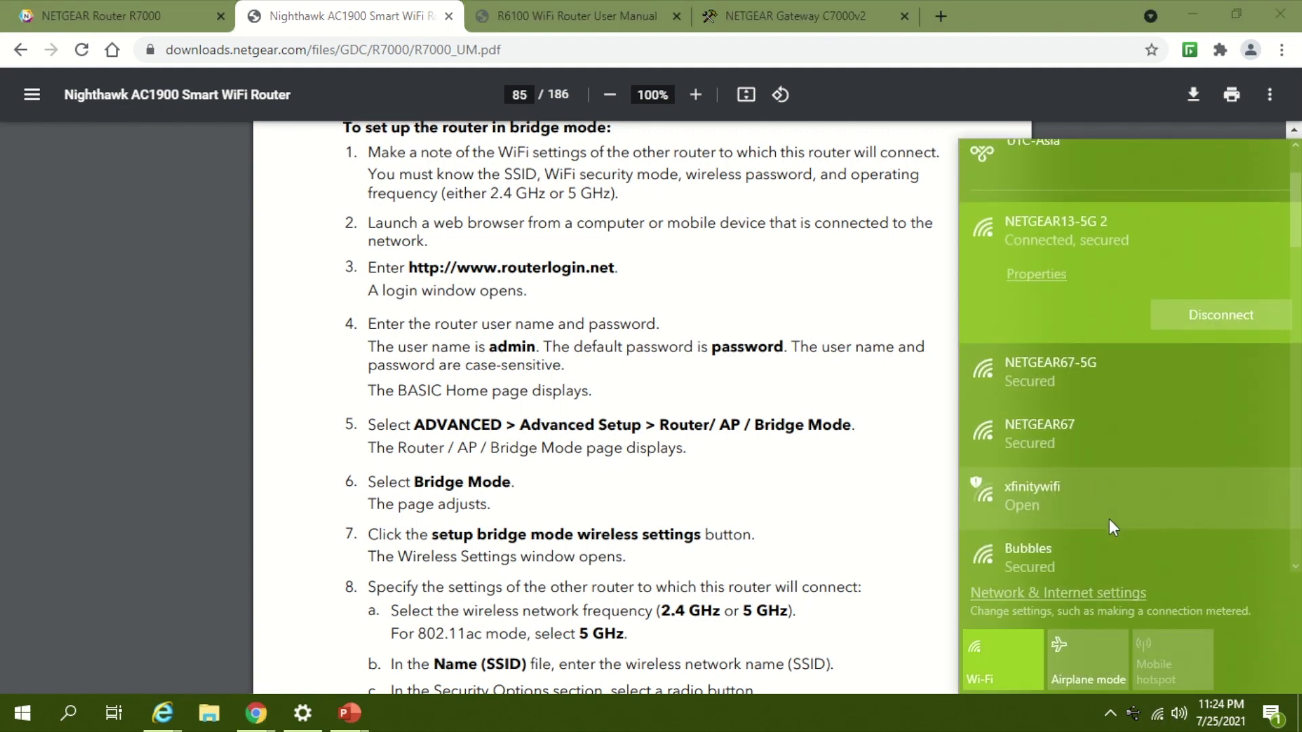
{"action": "left_click", "coordinate": [1108, 388]}
{"action": "left_click", "coordinate": [1205, 383]}
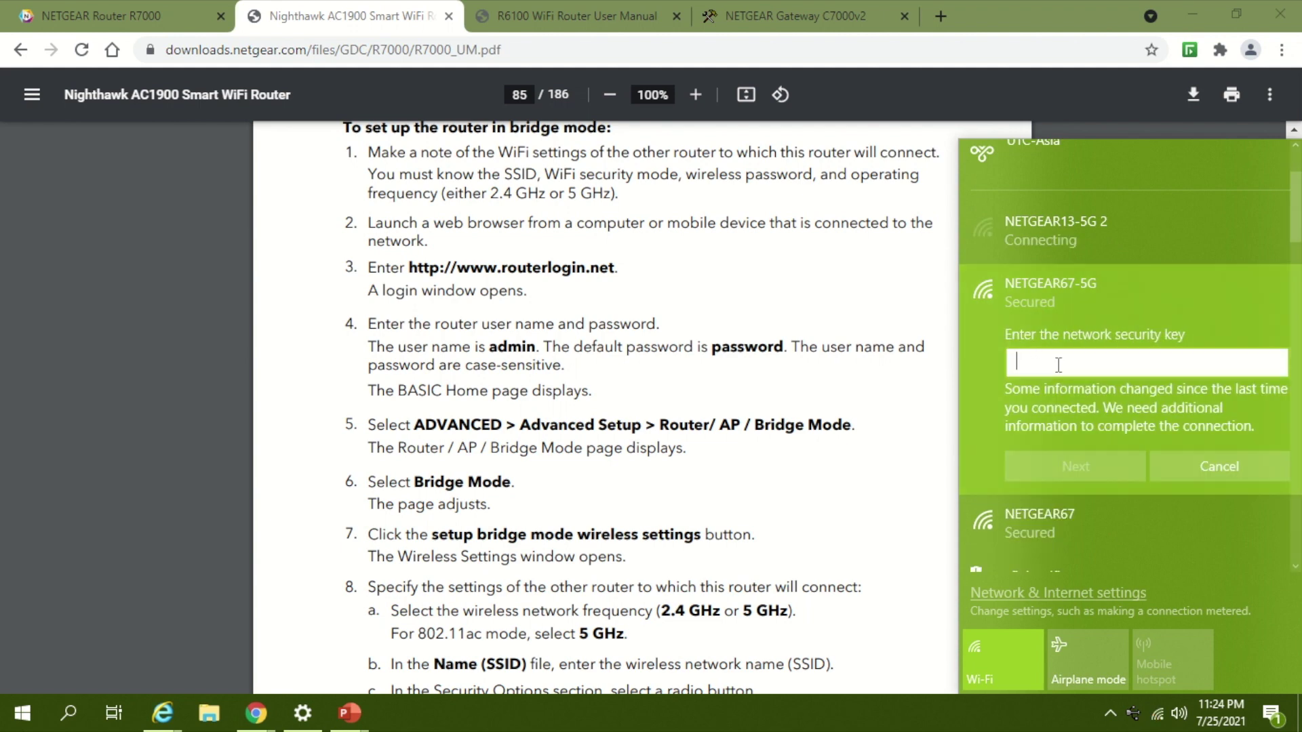
{"action": "type", "text": "•••••"}
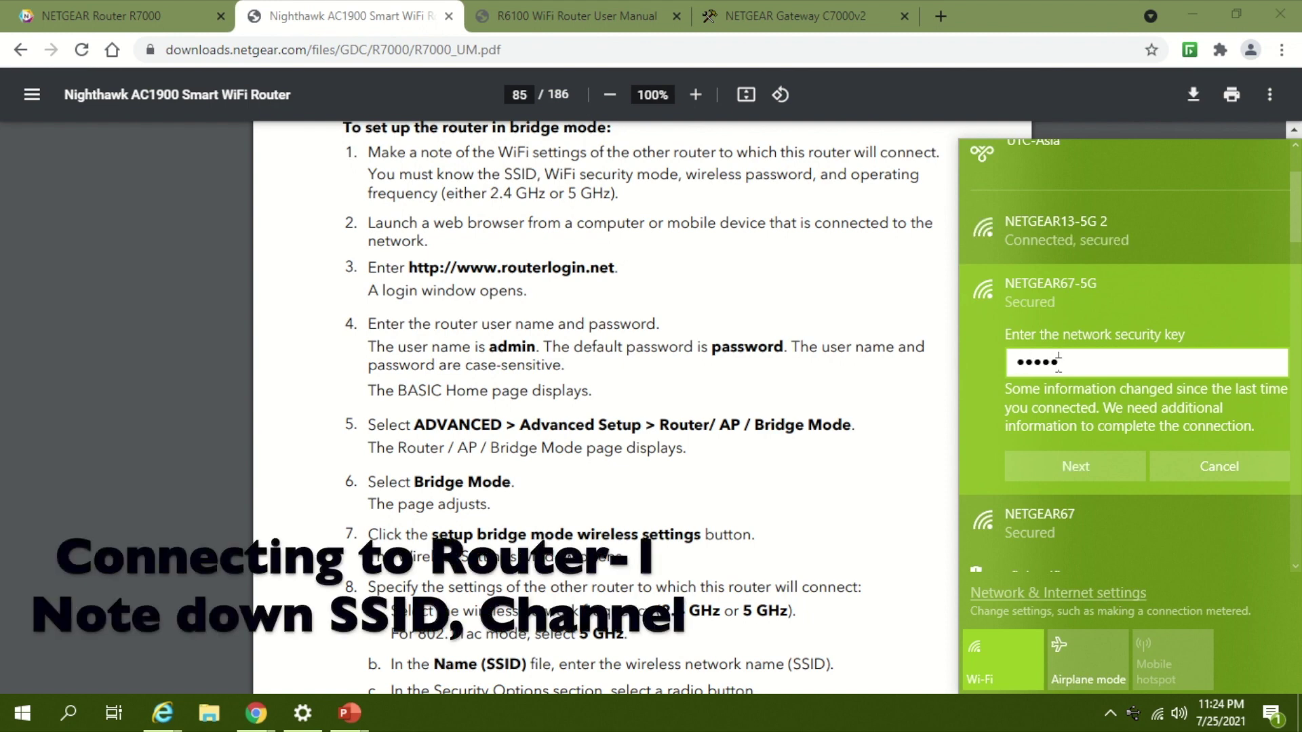
{"action": "type", "text": "•••"}
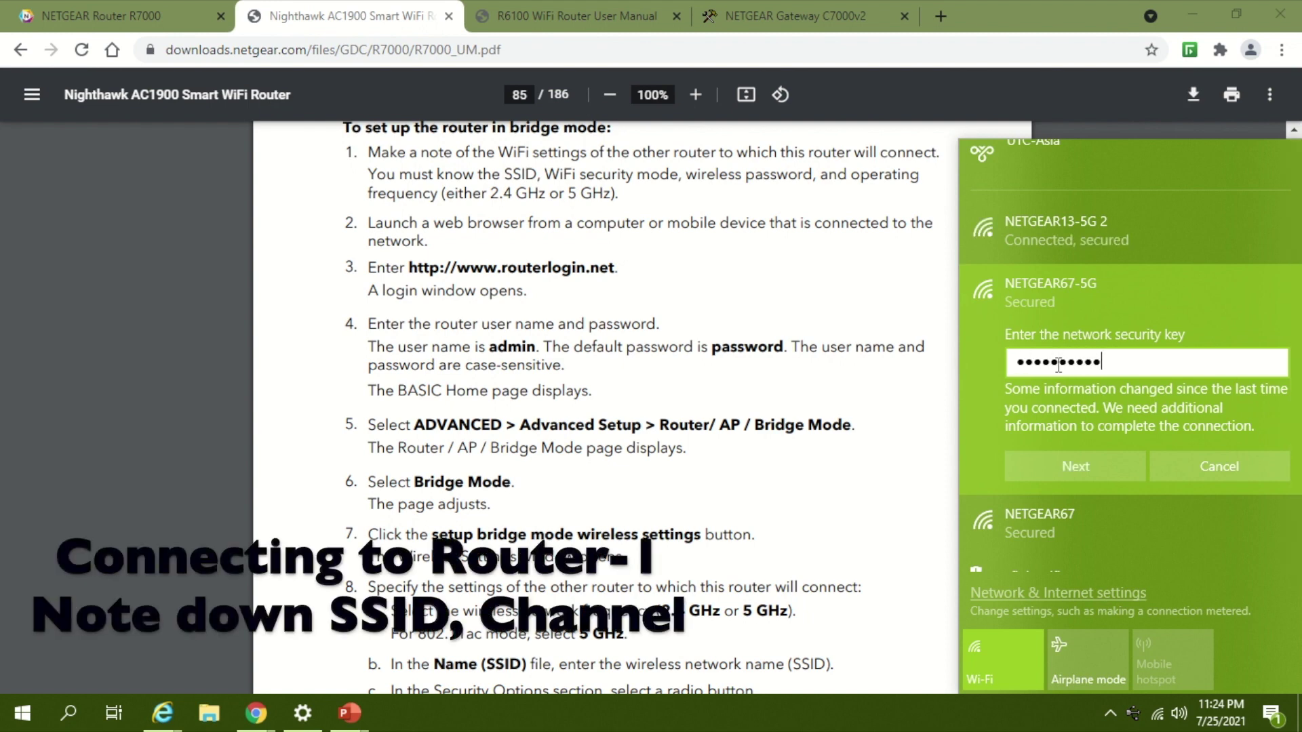
{"action": "type", "text": "•••••••"}
{"action": "key", "text": "Return"}
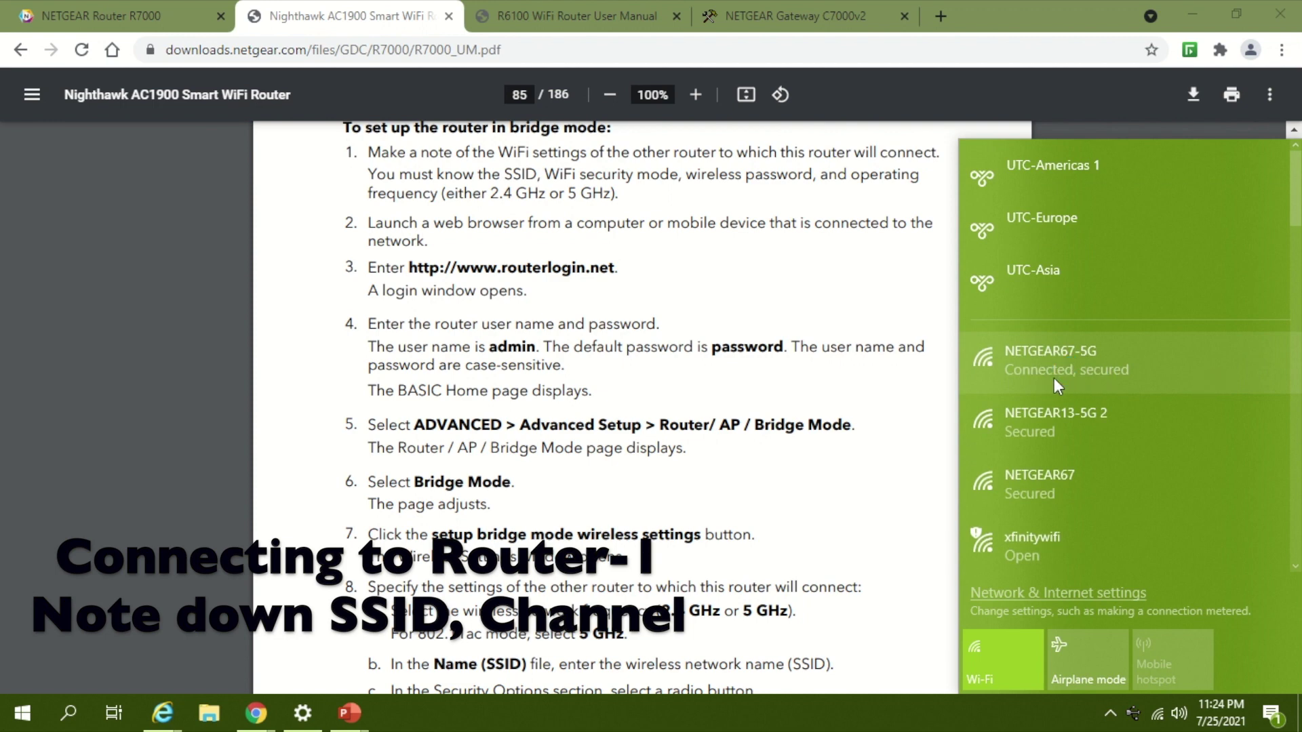
{"action": "mouse_move", "coordinate": [754, 19]}
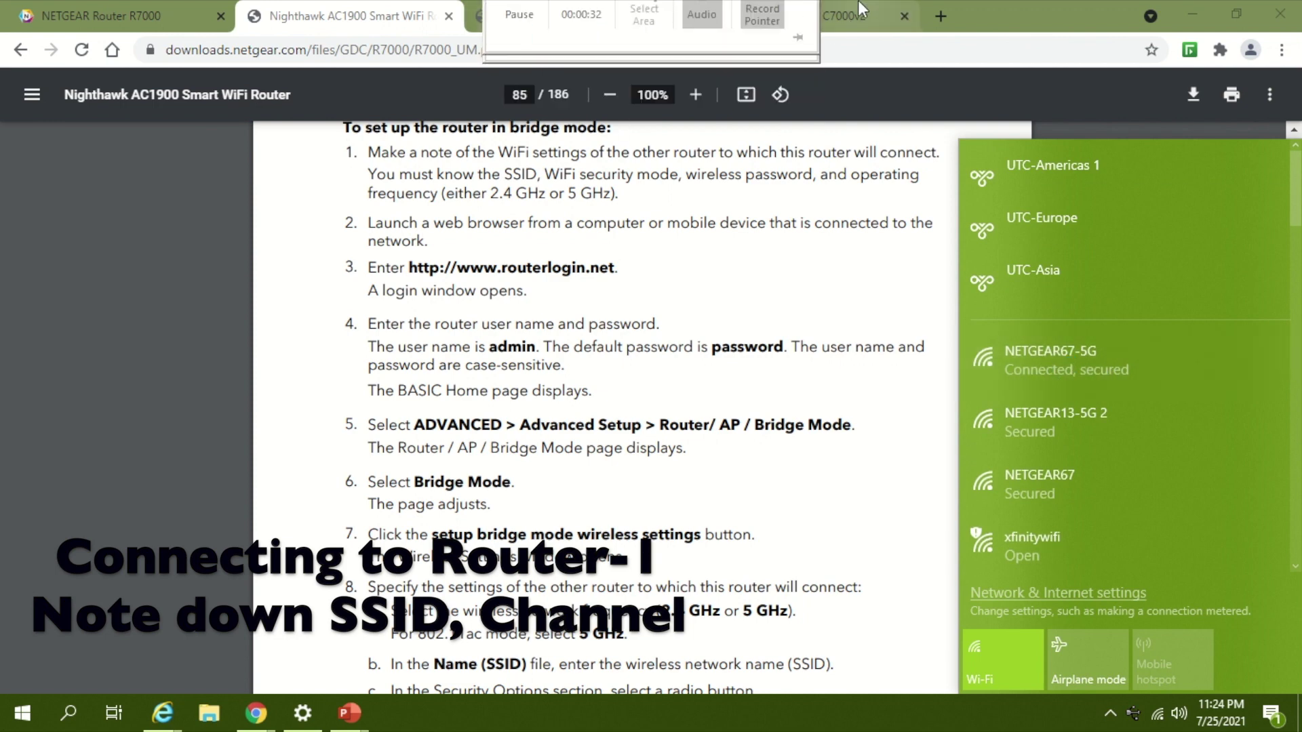
Step: Load the C7000v2 gateway admin at 192.168.0.1, sign in, and go to Wireless settings
{"action": "left_click", "coordinate": [852, 20]}
{"action": "left_click", "coordinate": [872, 49]}
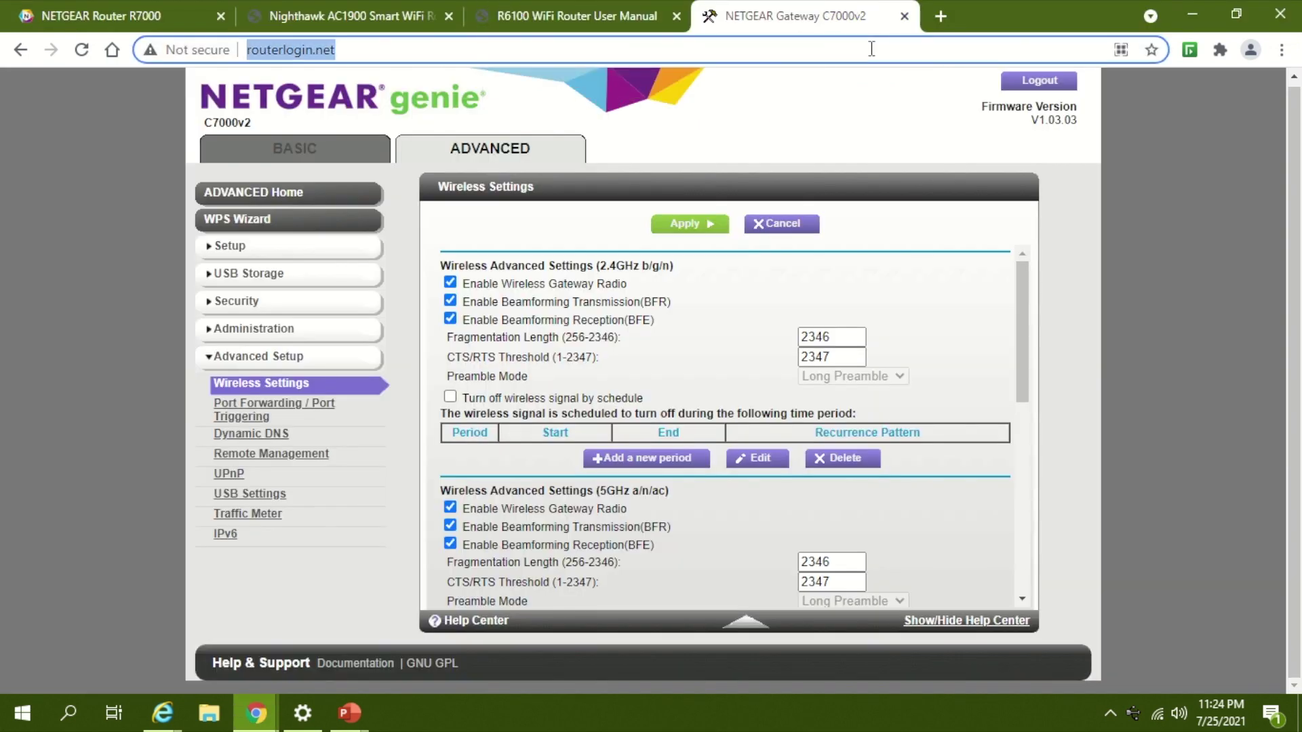
{"action": "type", "text": "192"}
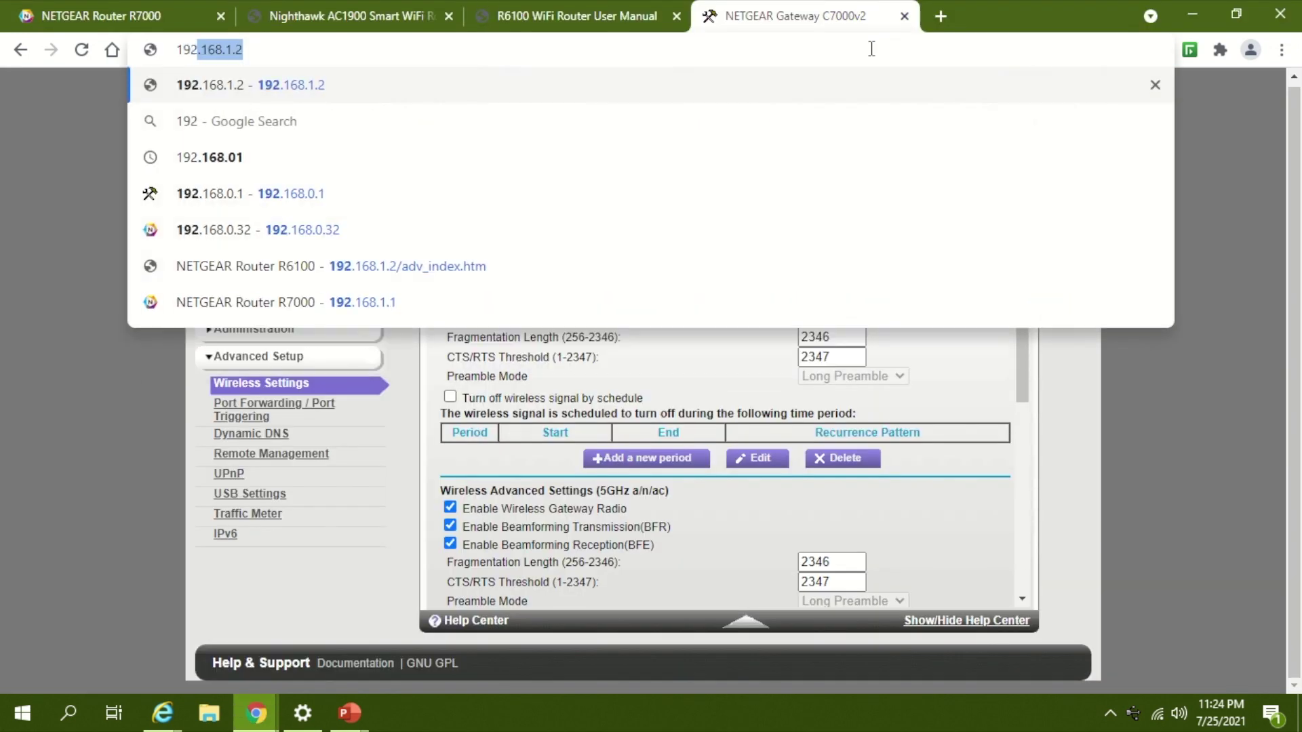
{"action": "type", "text": ".168."}
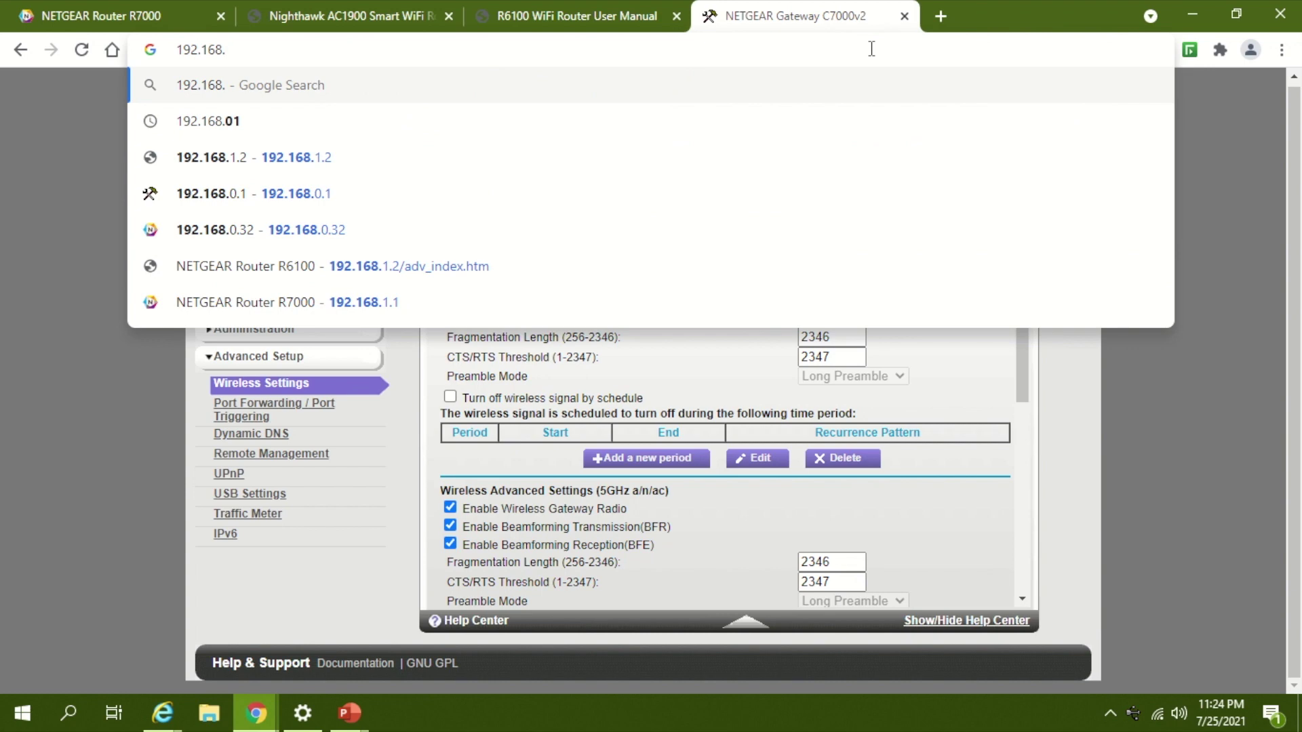
{"action": "type", "text": "0"}
{"action": "type", "text": "."}
{"action": "key", "text": "Return"}
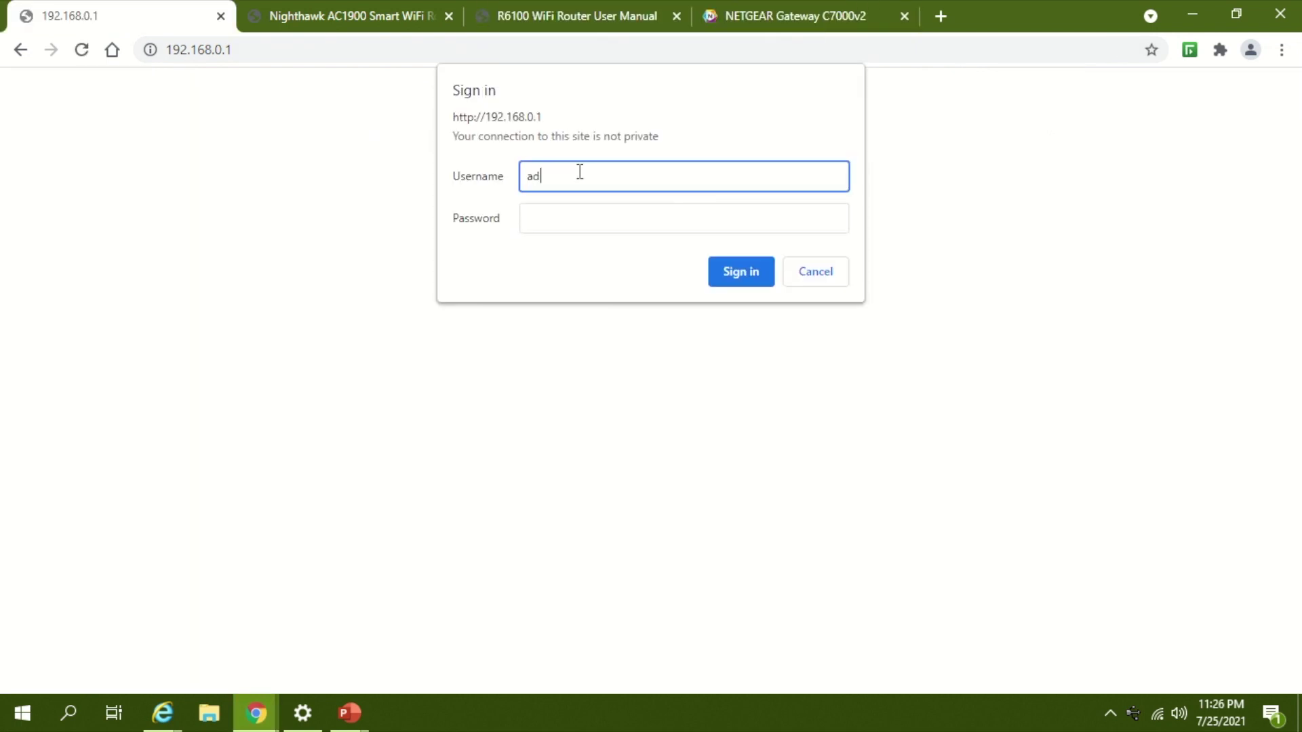
{"action": "key", "text": "Tab"}
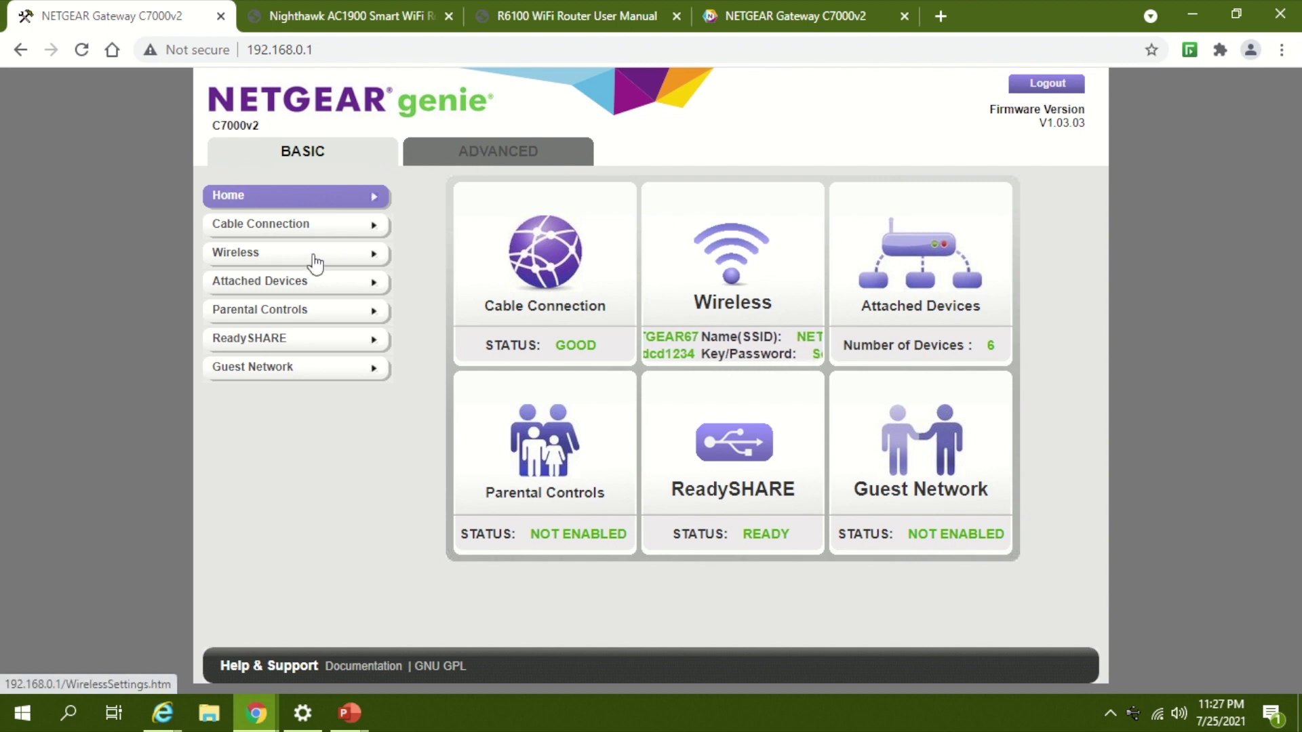
{"action": "left_click", "coordinate": [315, 259]}
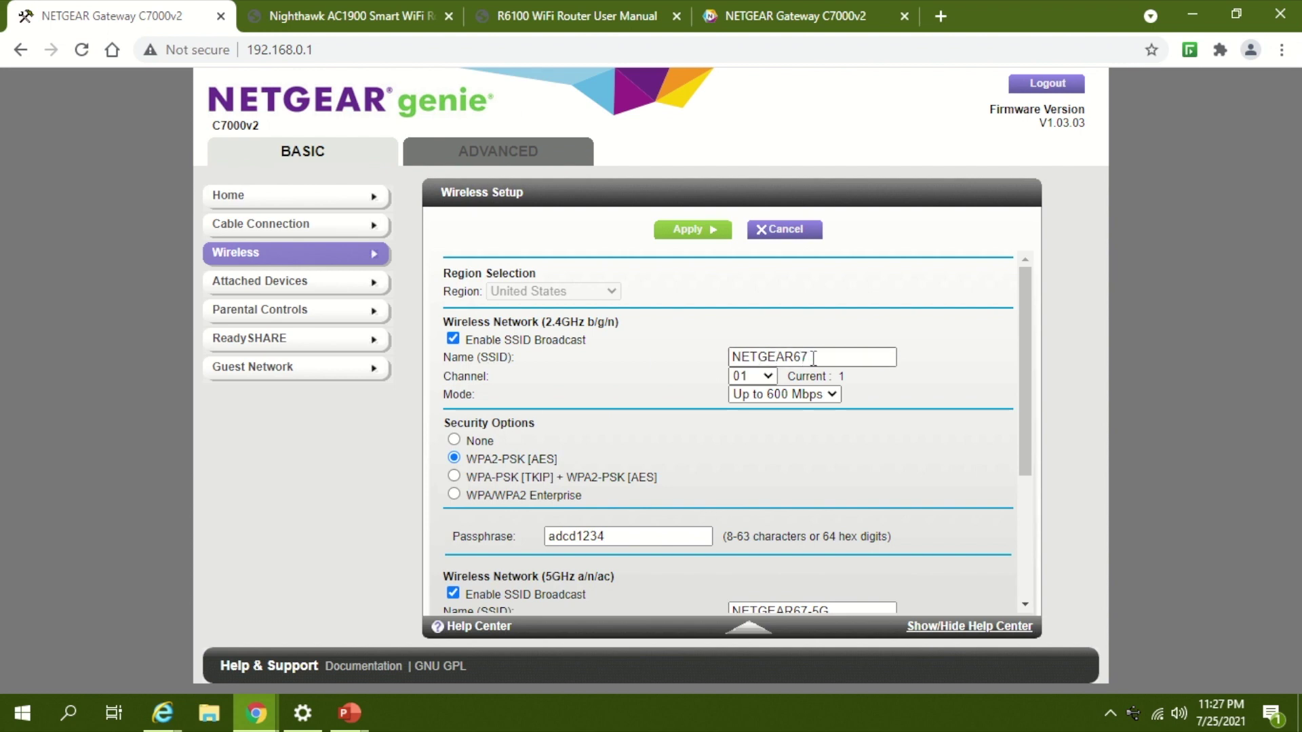
Step: Select the 2.4 GHz SSID NETGEAR67 and bring up the Windows Run prompt
{"action": "left_click_drag", "start_coordinate": [812, 357], "coordinate": [681, 351]}
{"action": "key", "text": "ctrl+c"}
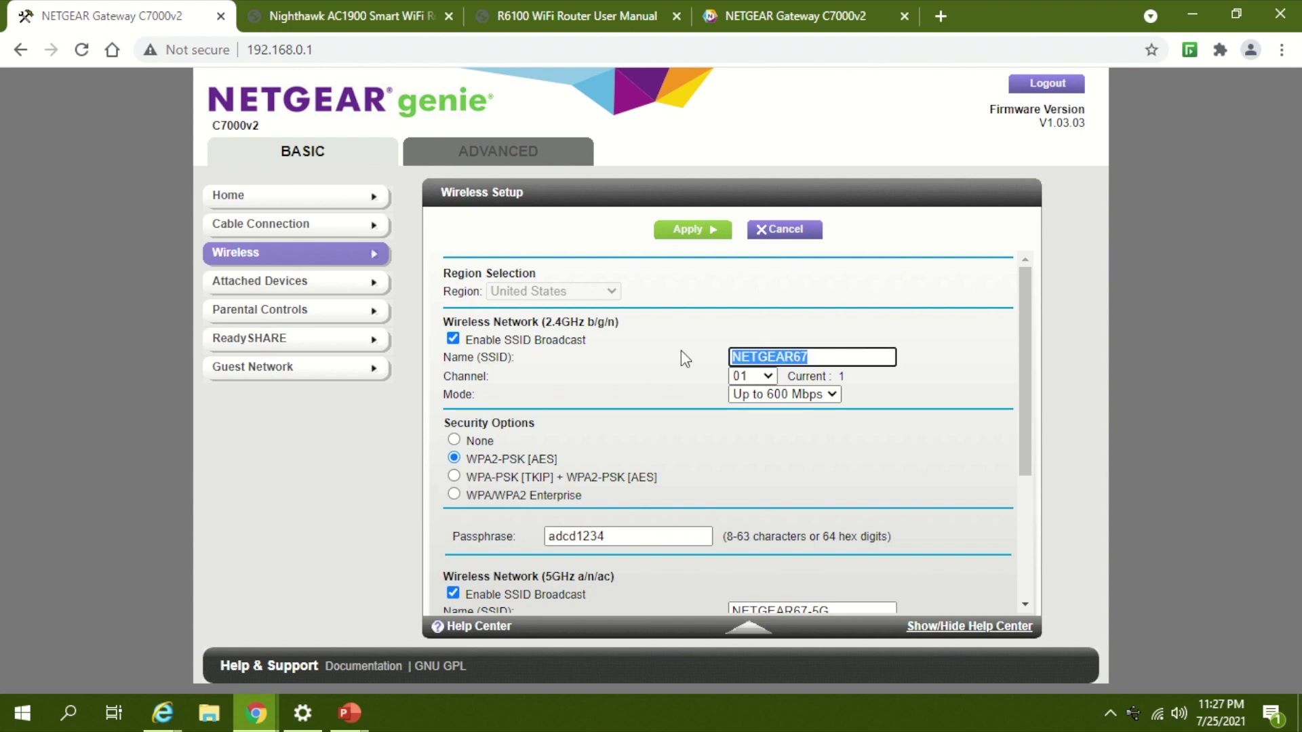
{"action": "key", "text": "super+r"}
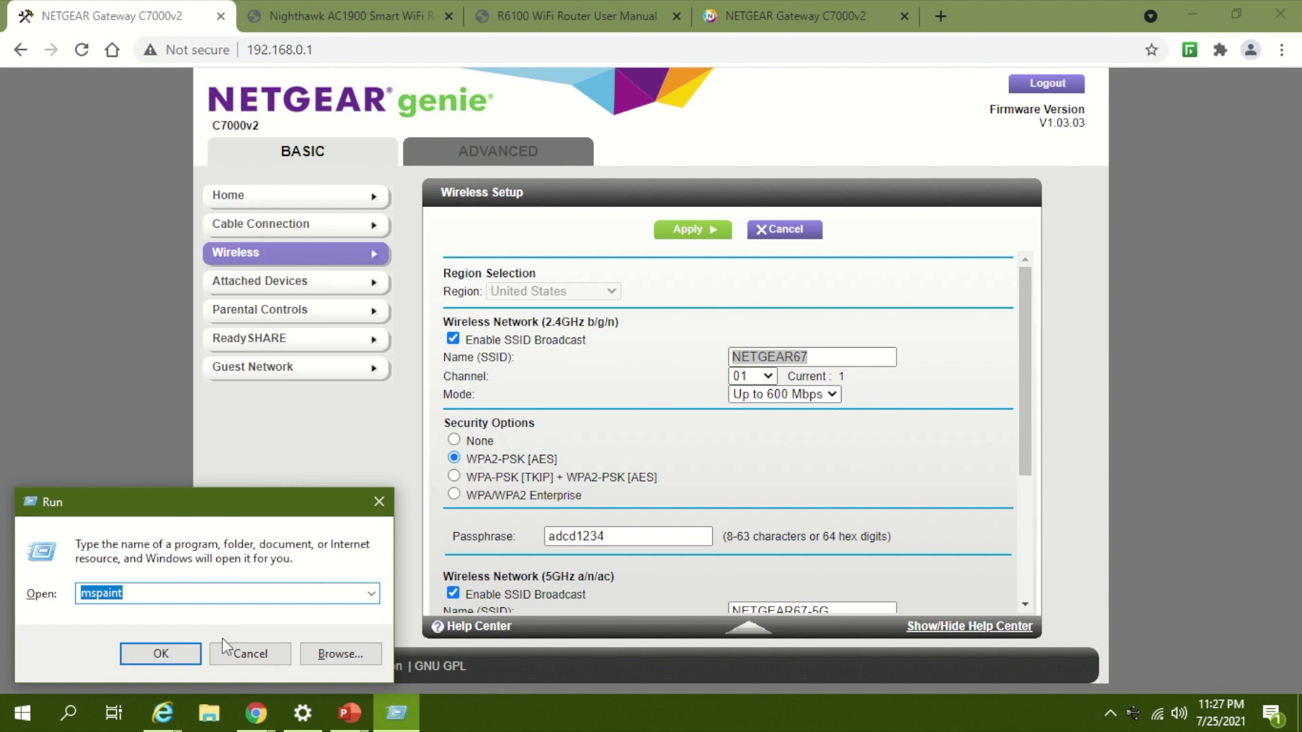
Step: Start a Notepad note headed 'ROUTER _ 1' with the SSID NETGEAR67 pasted below it
{"action": "type", "text": "notepad"}
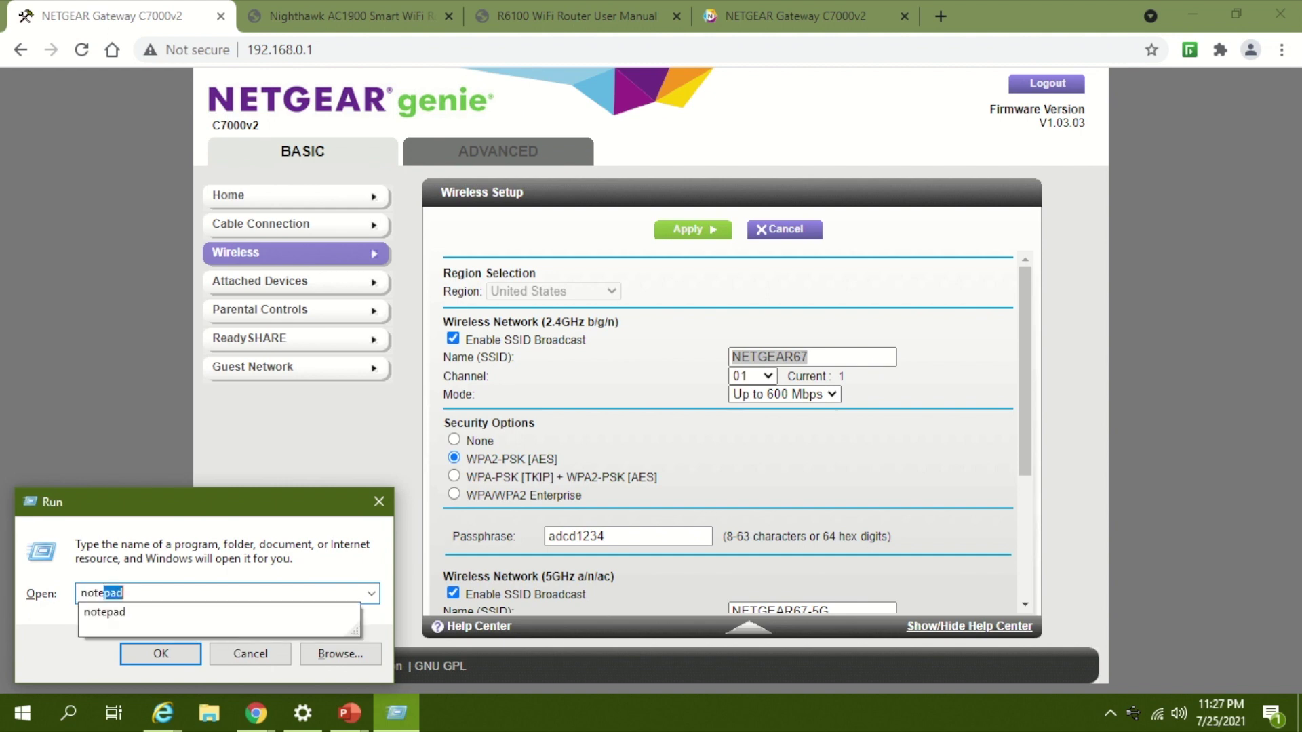
{"action": "key", "text": "Return"}
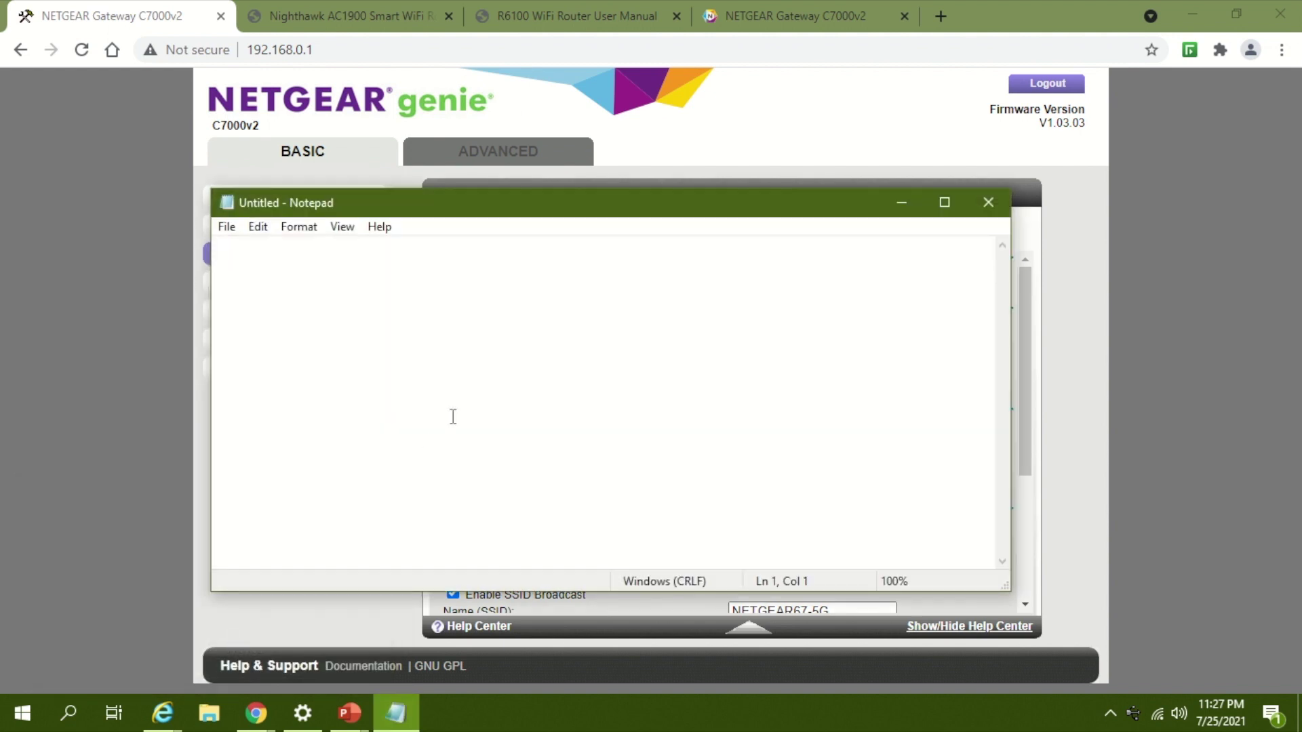
{"action": "type", "text": "ROUTER"}
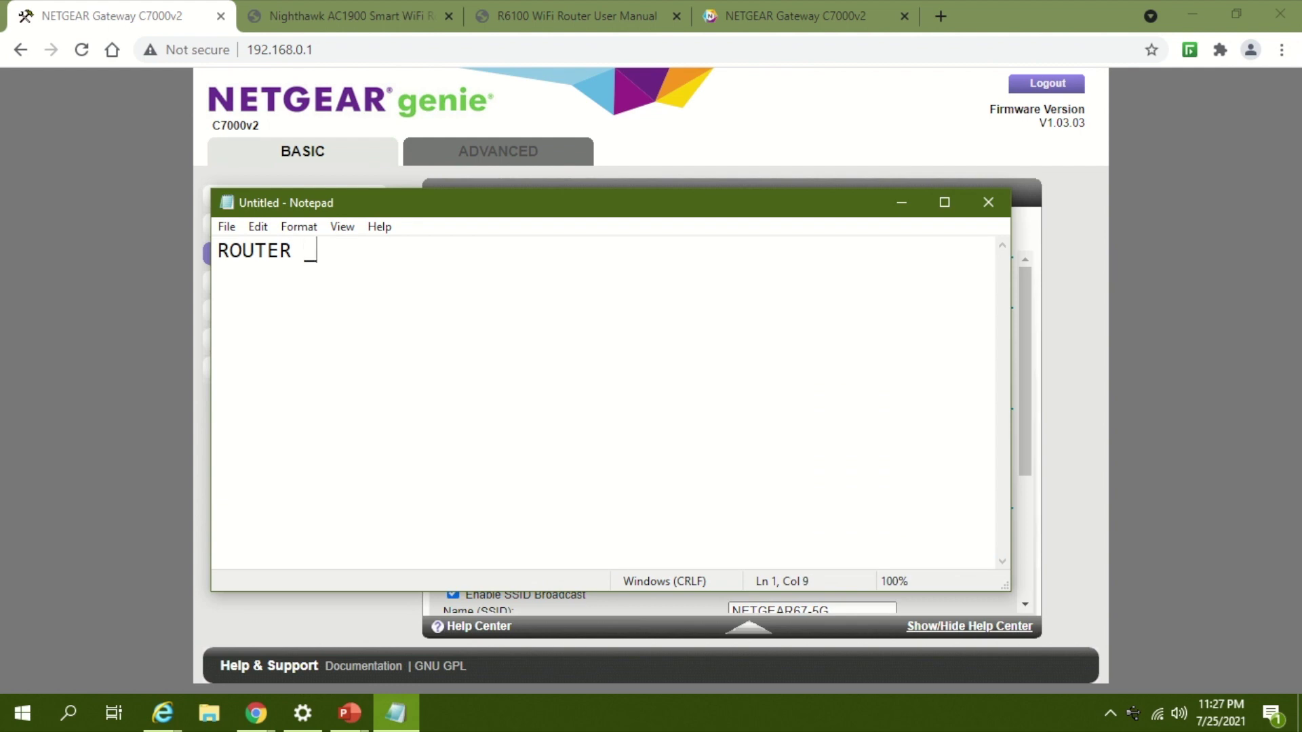
{"action": "type", "text": " _ 1"}
{"action": "key", "text": "Return"}
{"action": "key", "text": "BackSpace"}
{"action": "key", "text": "BackSpace"}
{"action": "type", "text": "1"}
{"action": "key", "text": "Return"}
{"action": "key", "text": "Return"}
{"action": "key", "text": "ctrl+v"}
{"action": "key", "text": "Return"}
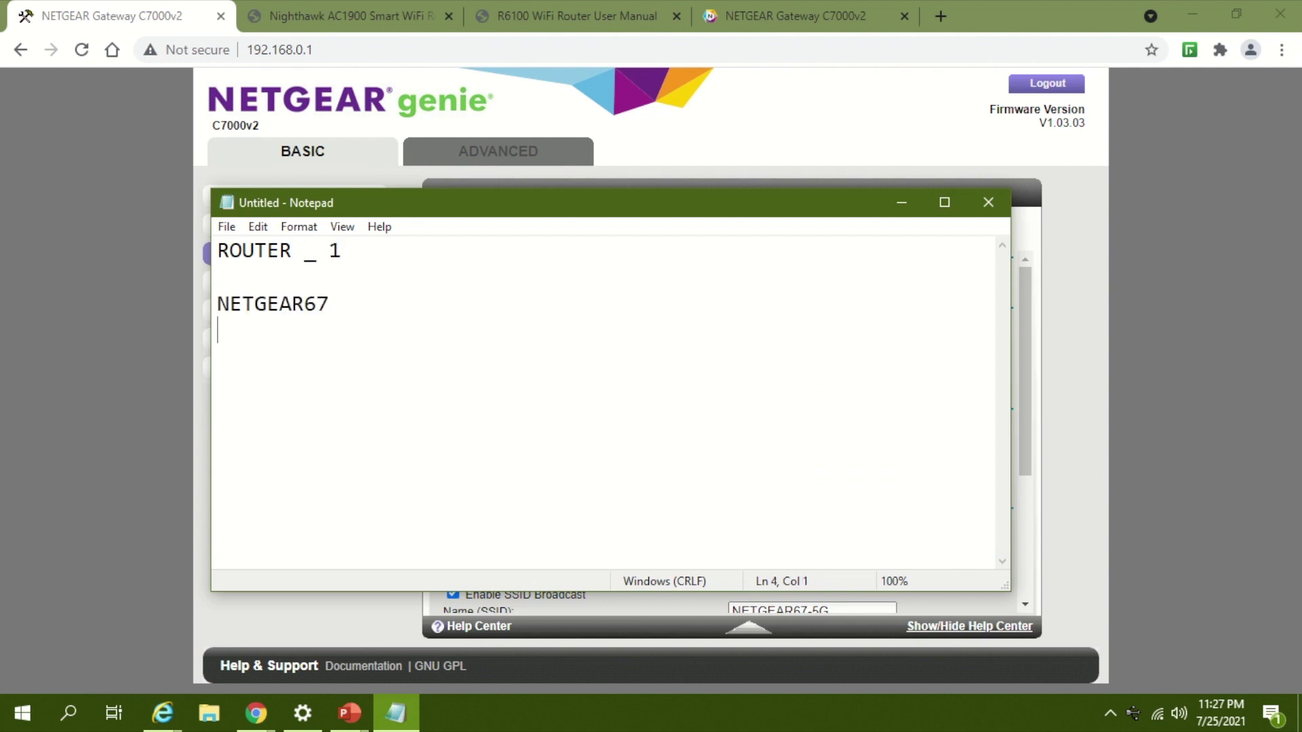
{"action": "key", "text": "alt+Tab"}
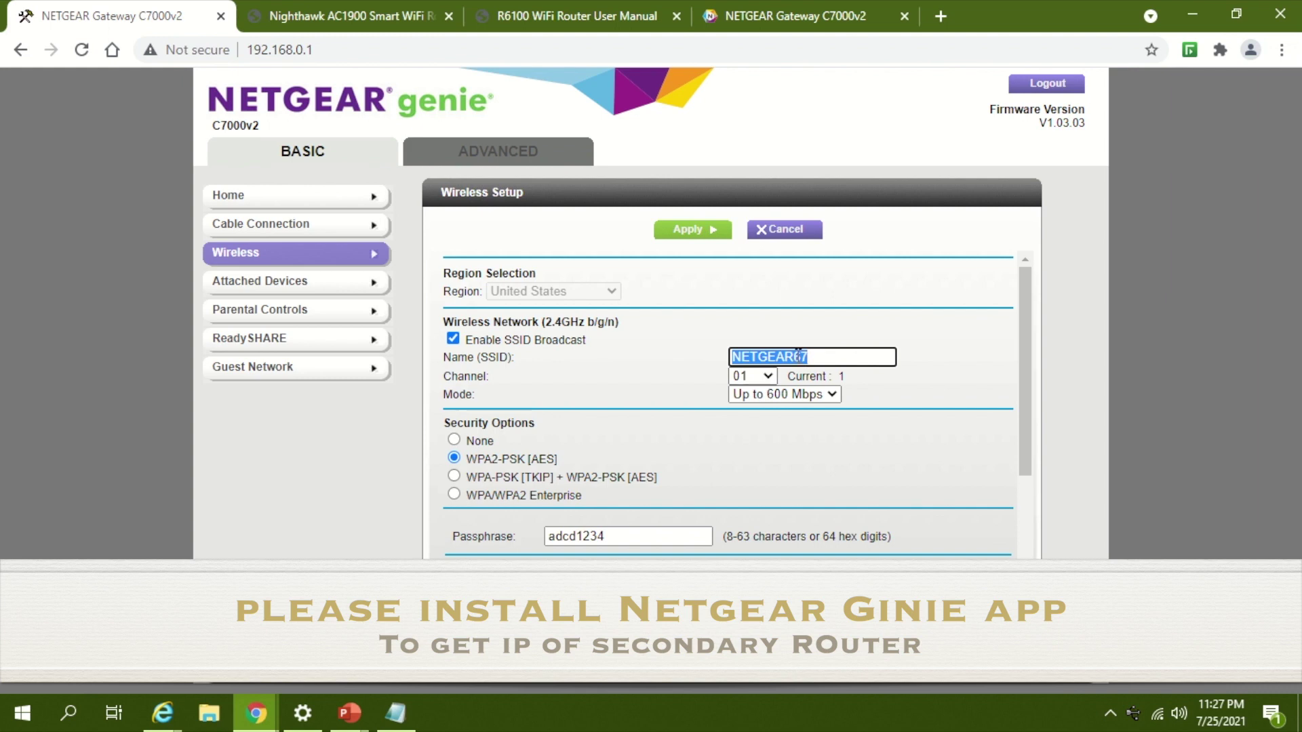
Step: Search Windows for 'net' and launch the NETGEAR Genie app
{"action": "left_click_drag", "start_coordinate": [826, 355], "coordinate": [696, 362]}
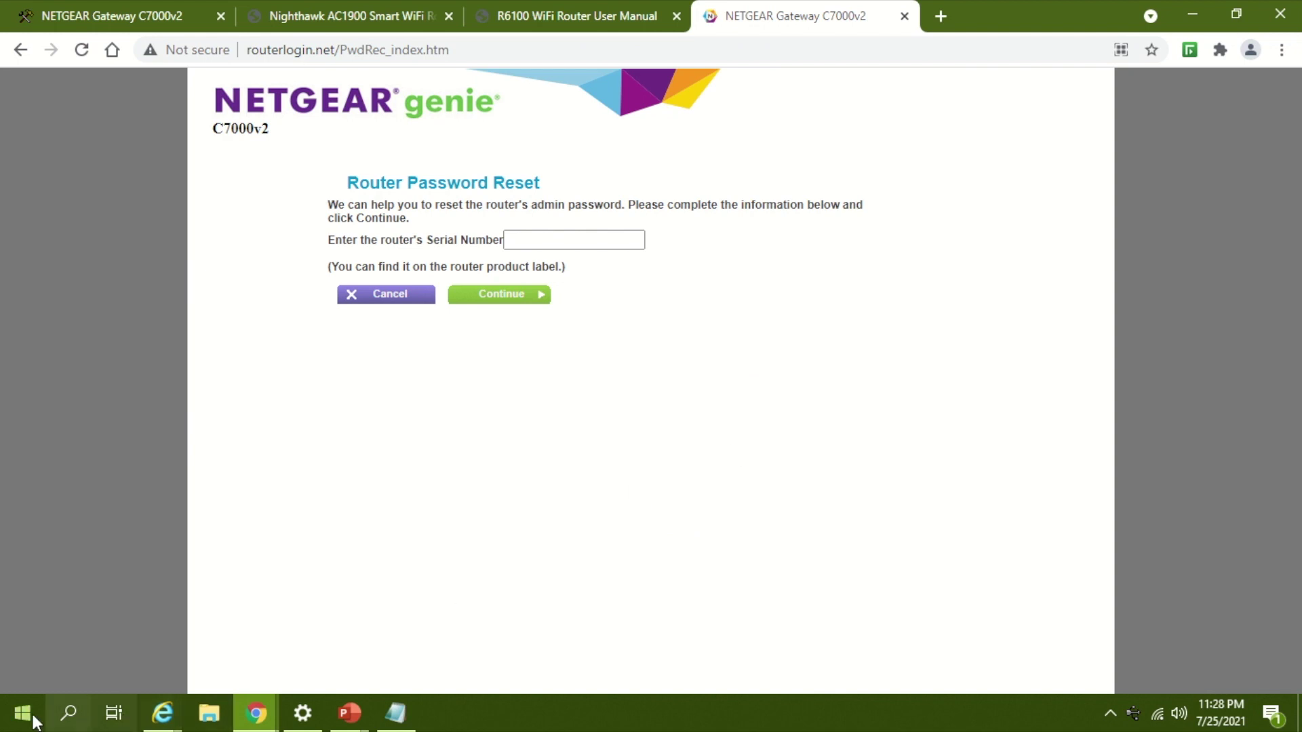
{"action": "left_click", "coordinate": [68, 713]}
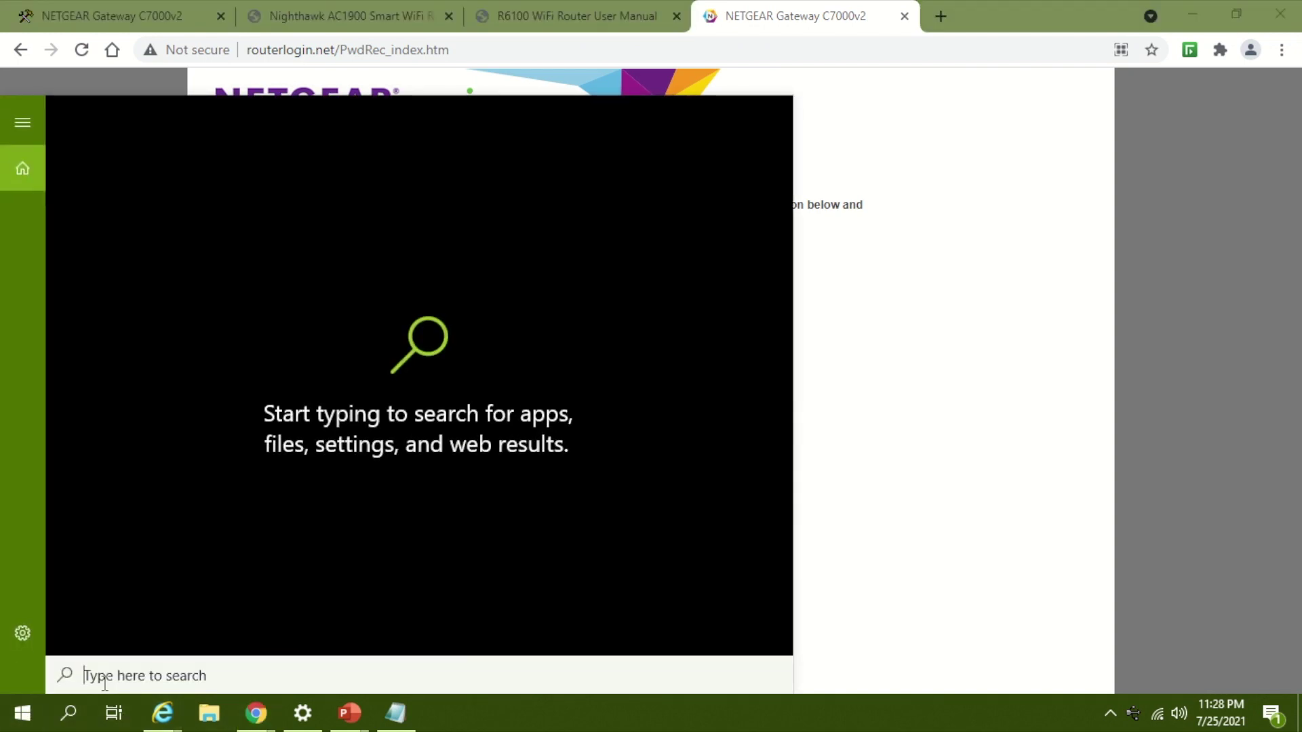
{"action": "type", "text": "net"}
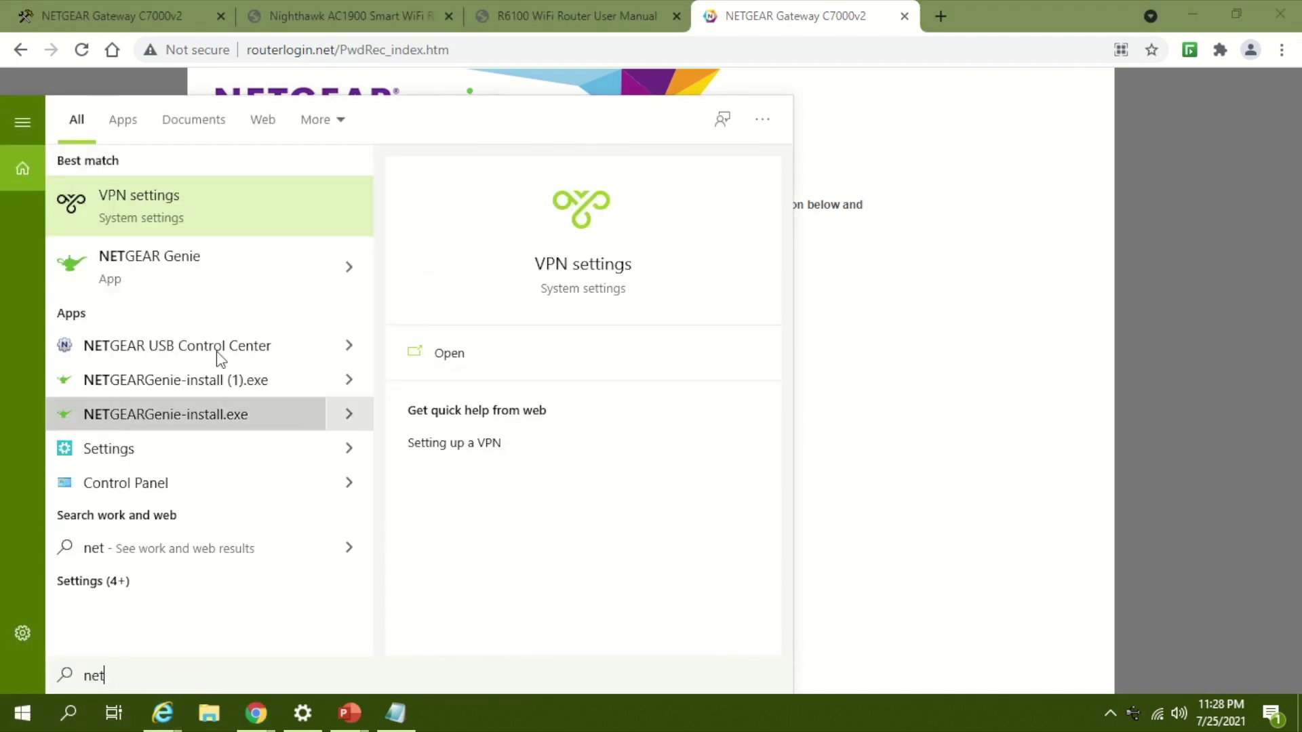
{"action": "key", "text": "Escape"}
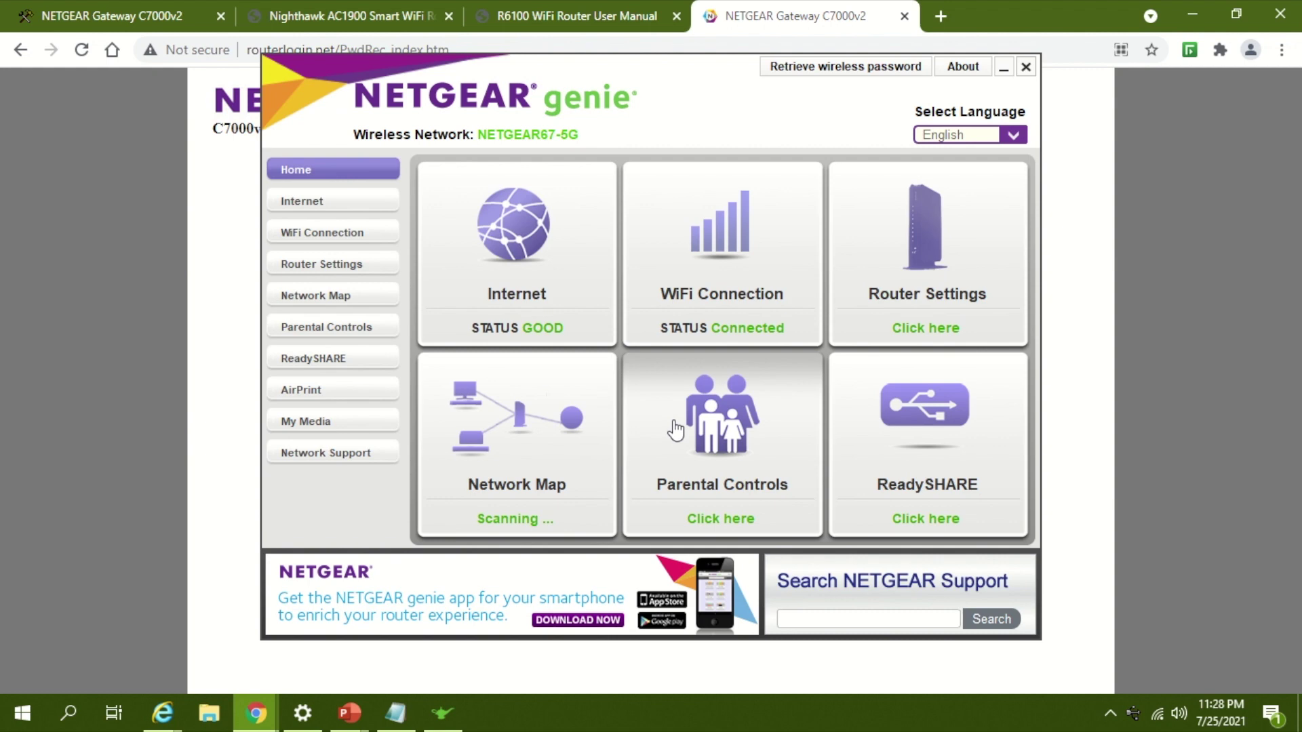
Step: Log in to Genie's Network Map and view the R7000's details at 192.168.0.32
{"action": "left_click", "coordinate": [315, 299]}
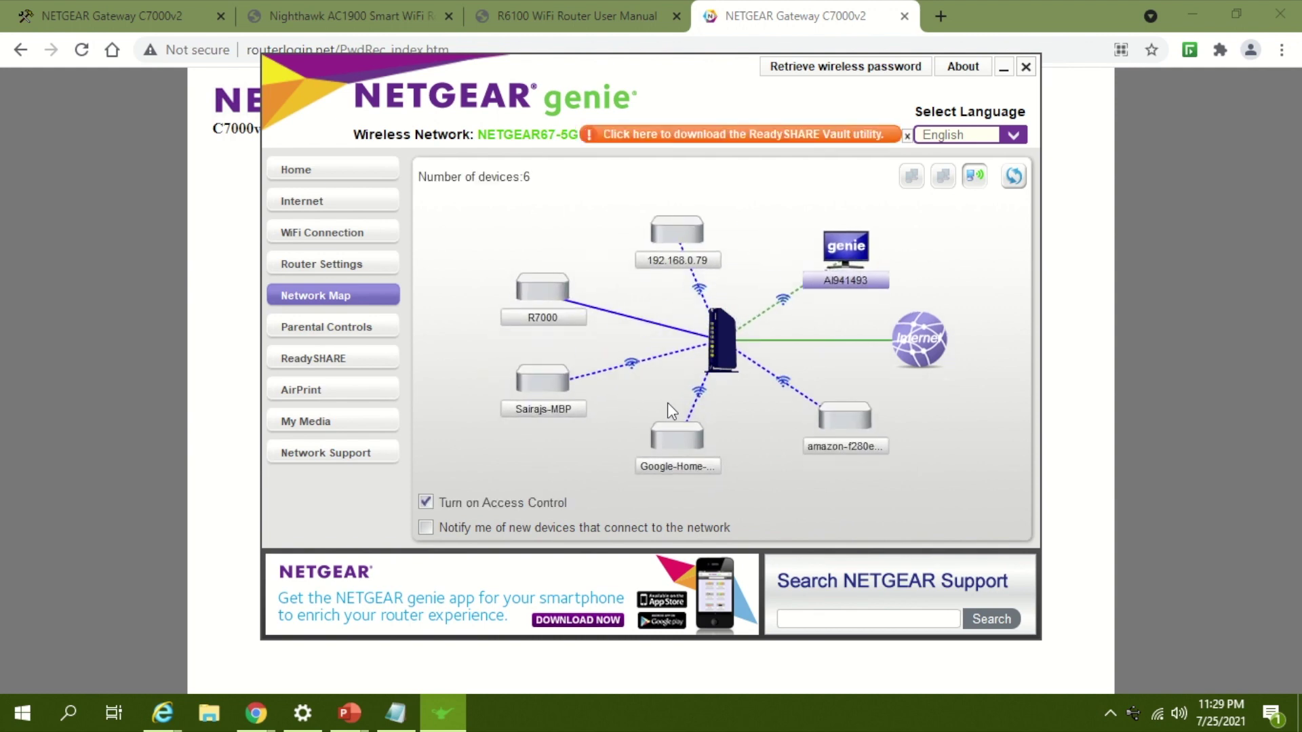
{"action": "left_click", "coordinate": [730, 332]}
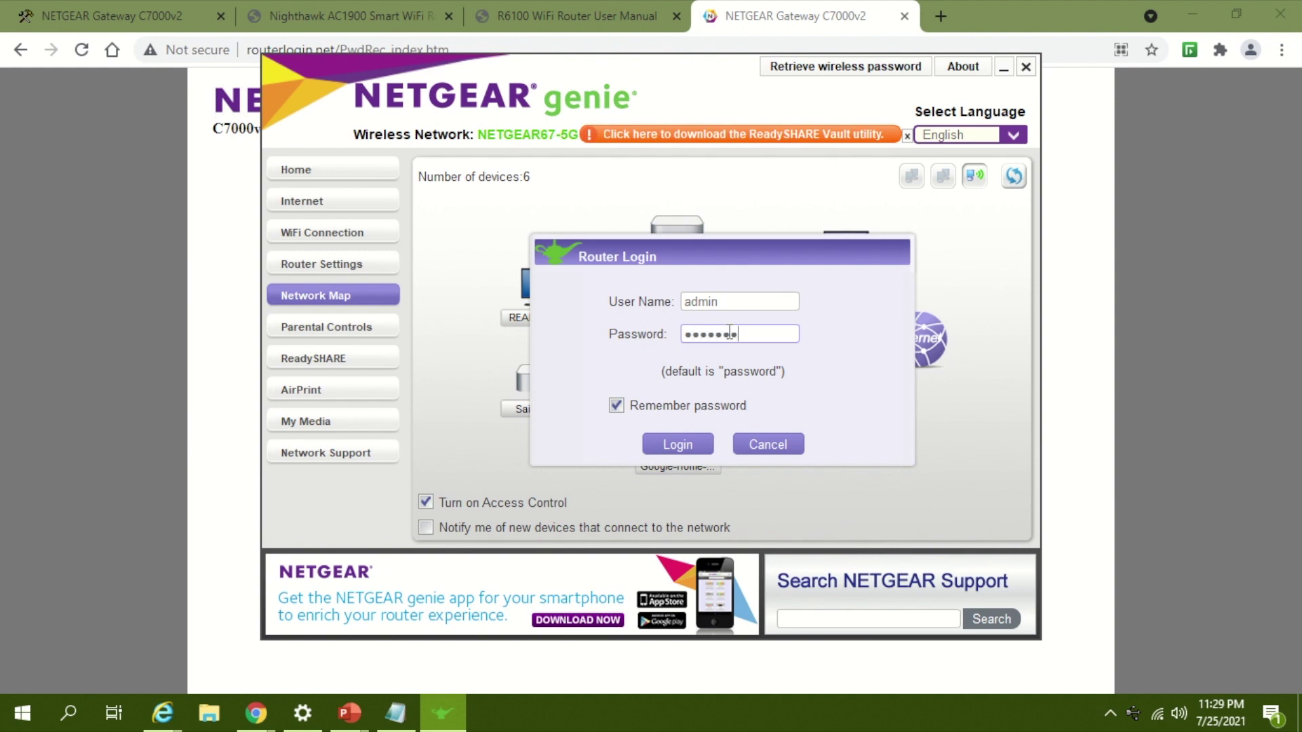
{"action": "left_click", "coordinate": [680, 442]}
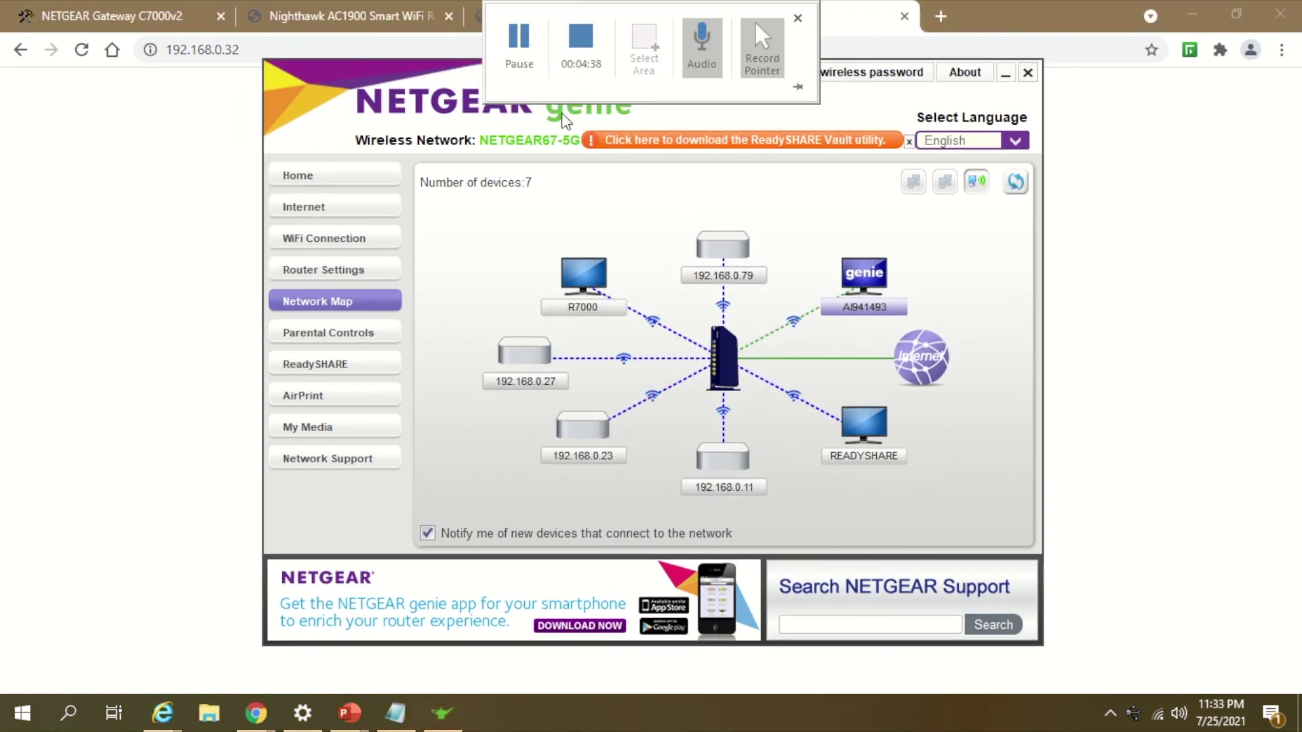
{"action": "left_click", "coordinate": [590, 294]}
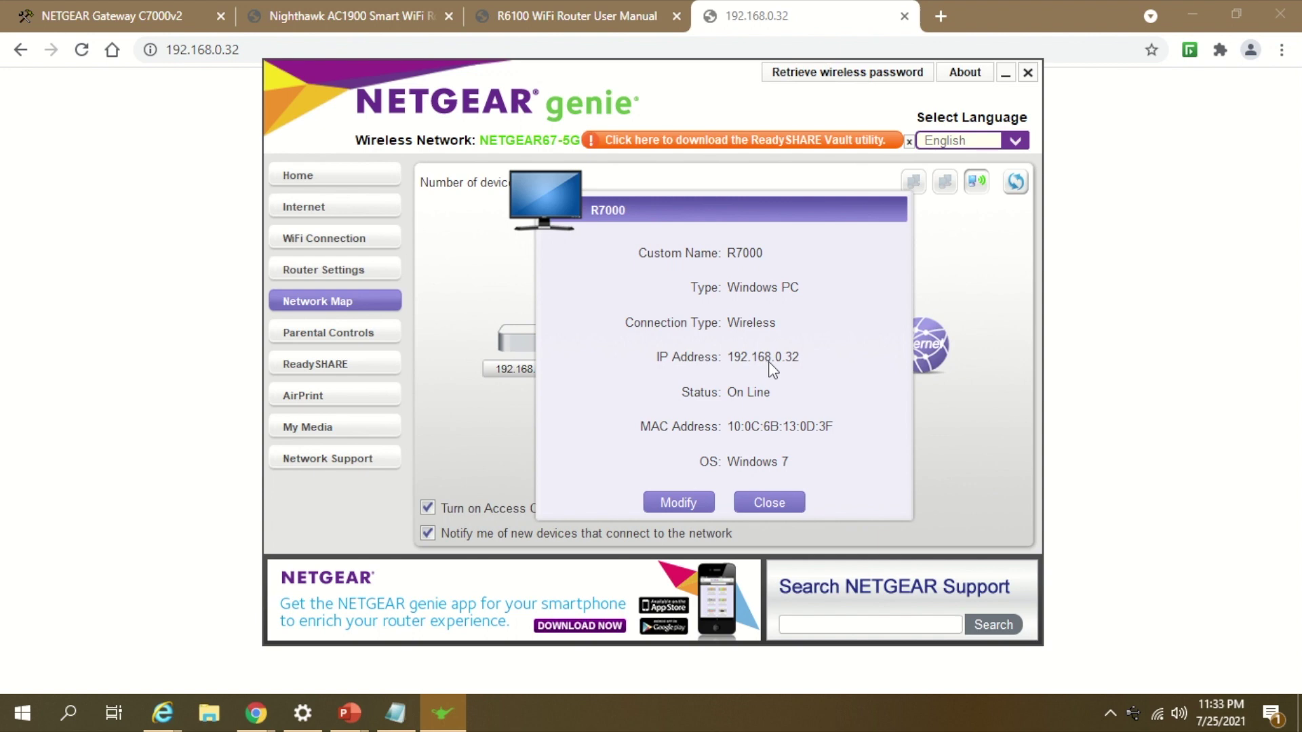
Step: Sign in to the R7000 admin page at 192.168.0.32 as admin
{"action": "left_click", "coordinate": [1100, 370]}
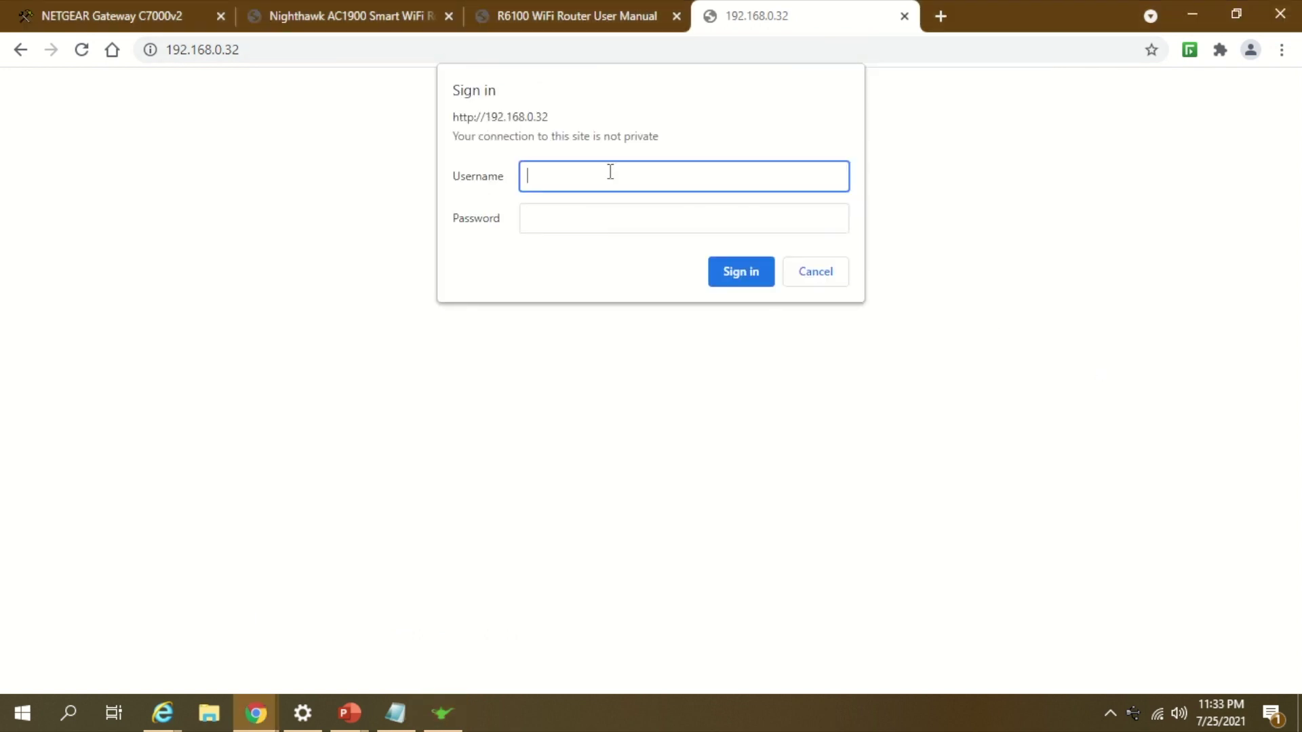
{"action": "type", "text": "admin"}
{"action": "key", "text": "Tab"}
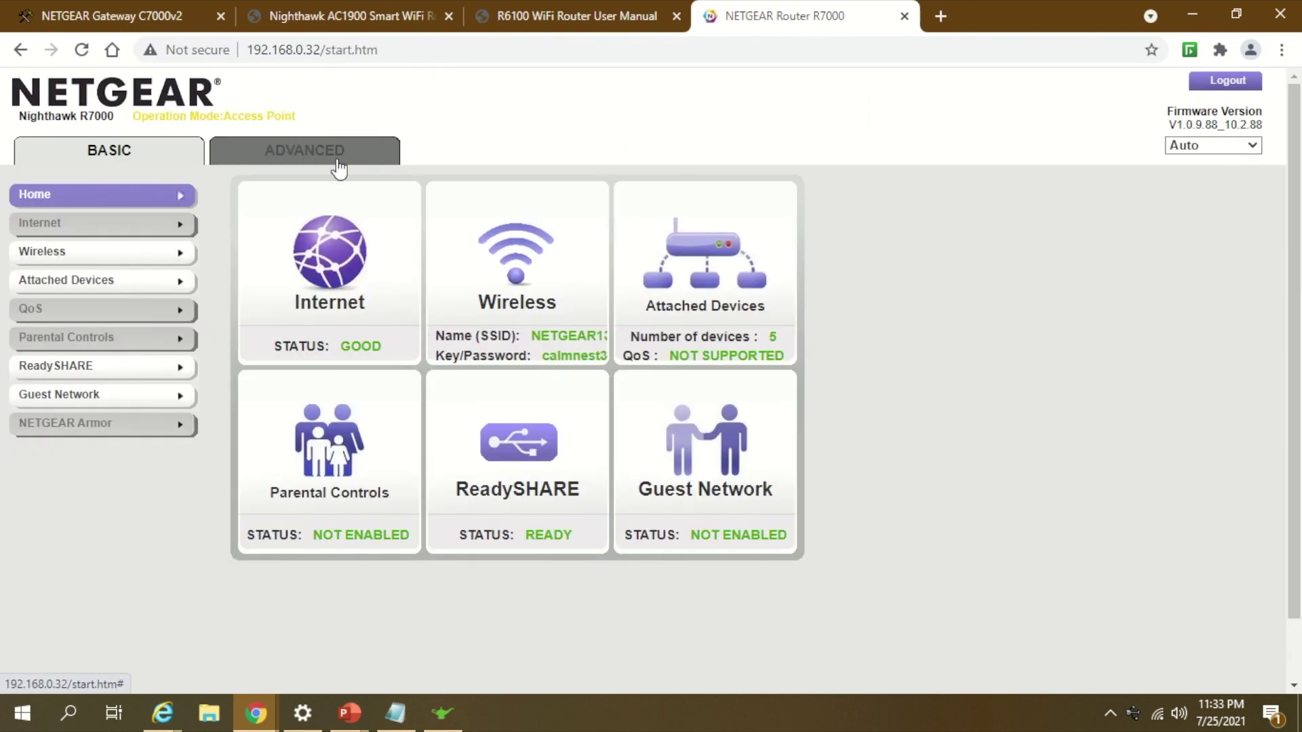
Step: Go to Advanced Setup > Router/AP/Bridge/Repeating Mode and open its Wireless Settings
{"action": "left_click", "coordinate": [337, 160]}
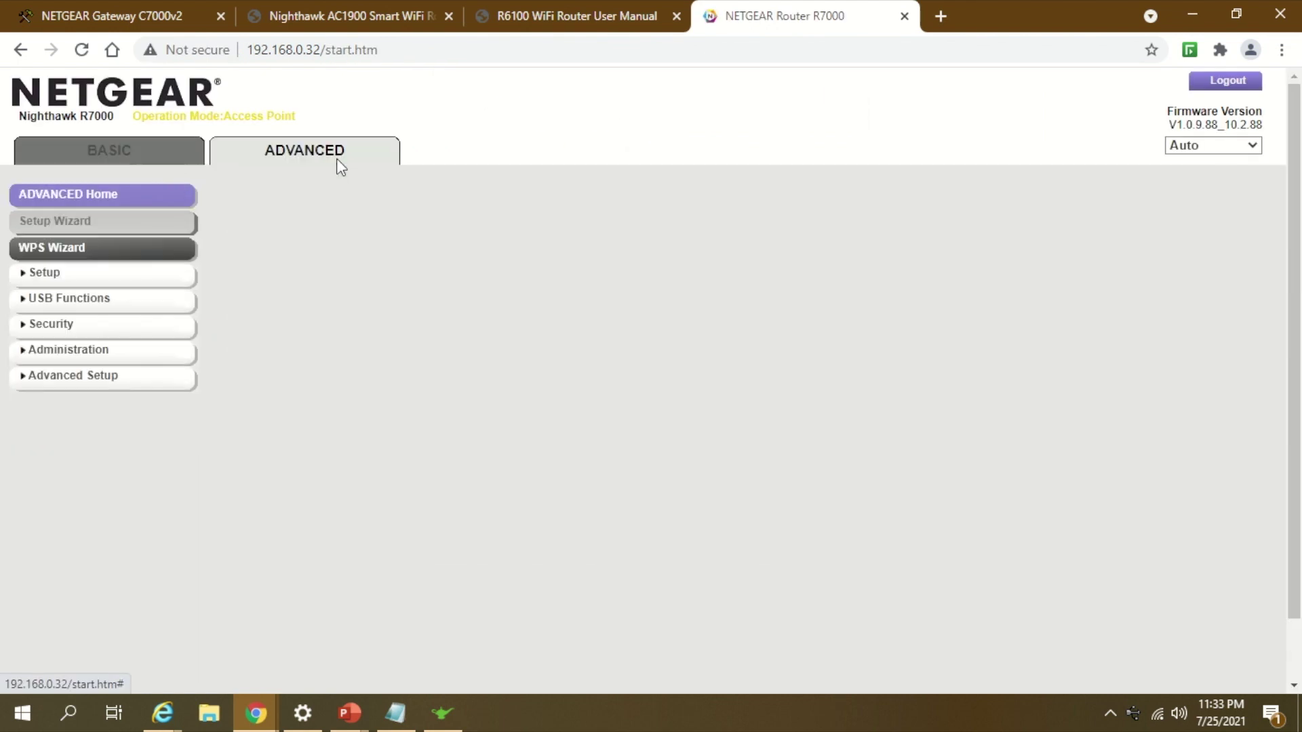
{"action": "left_click", "coordinate": [135, 384]}
{"action": "left_click", "coordinate": [80, 429]}
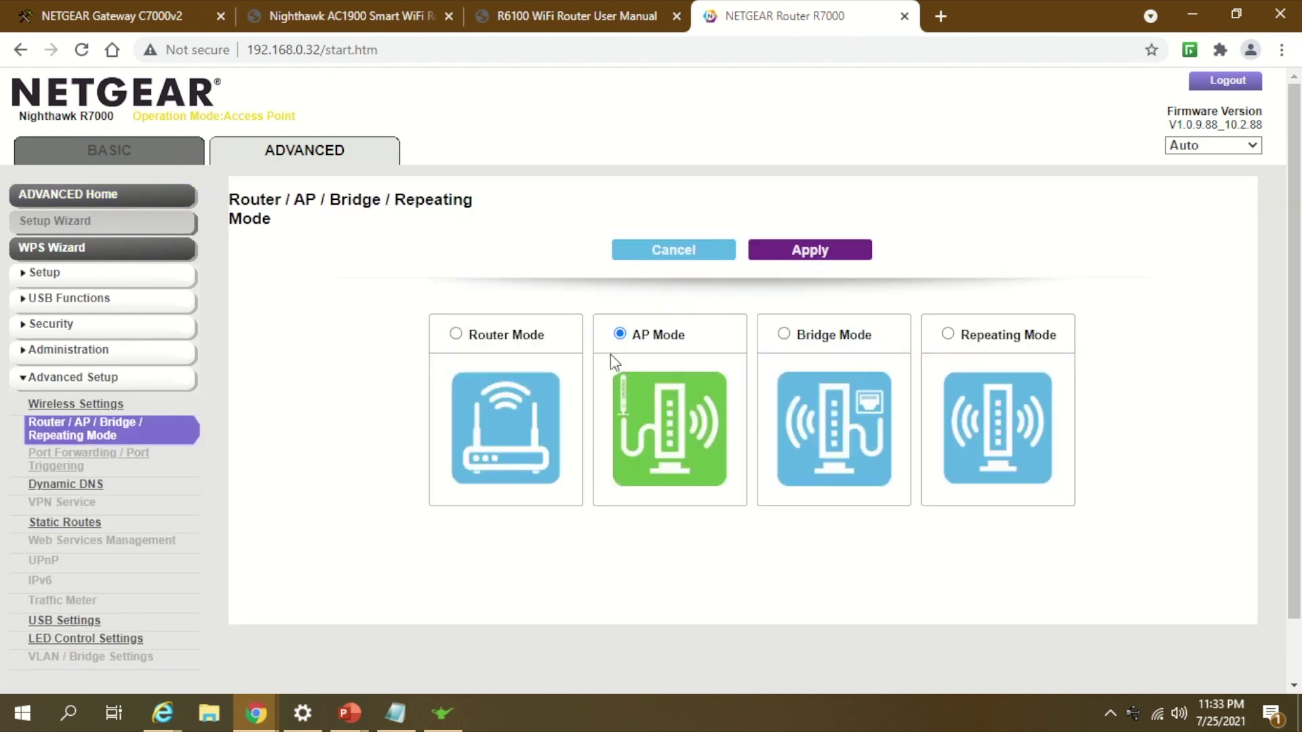
{"action": "scroll", "coordinate": [933, 439], "scroll_direction": "down", "scroll_amount": 5}
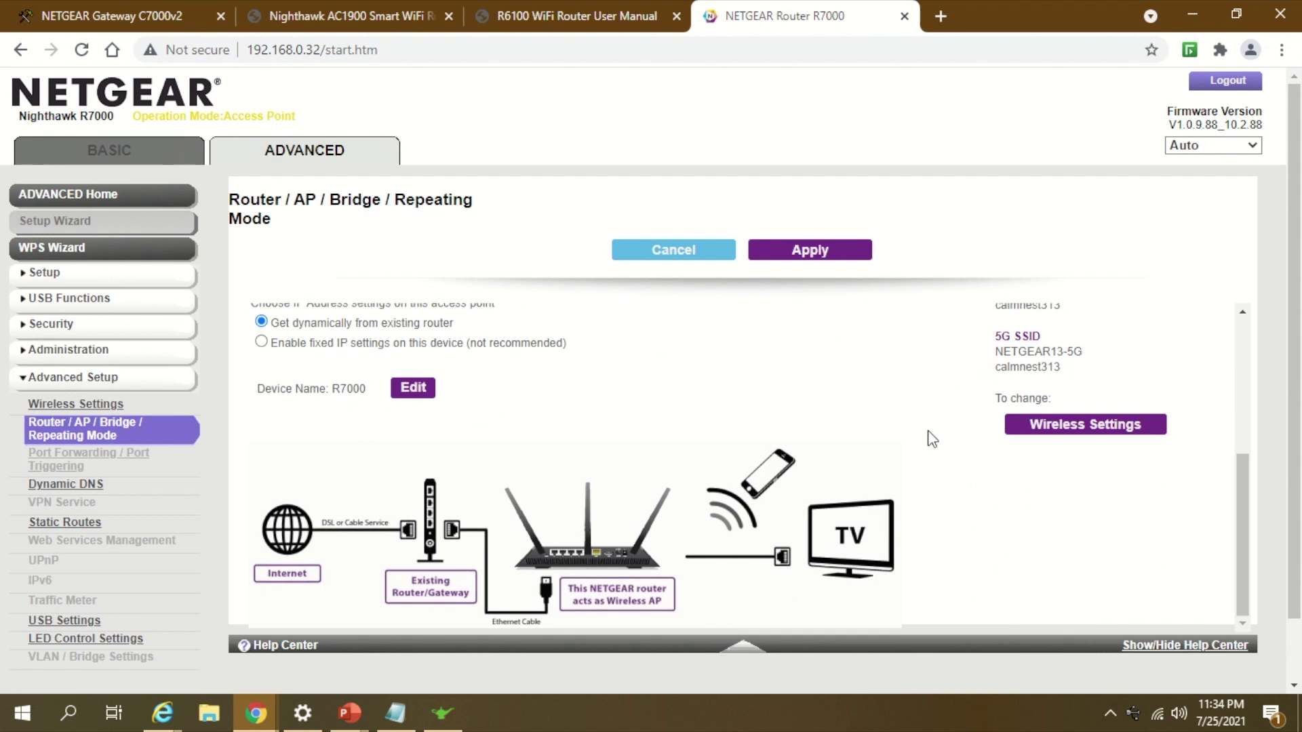
{"action": "left_click", "coordinate": [1091, 428]}
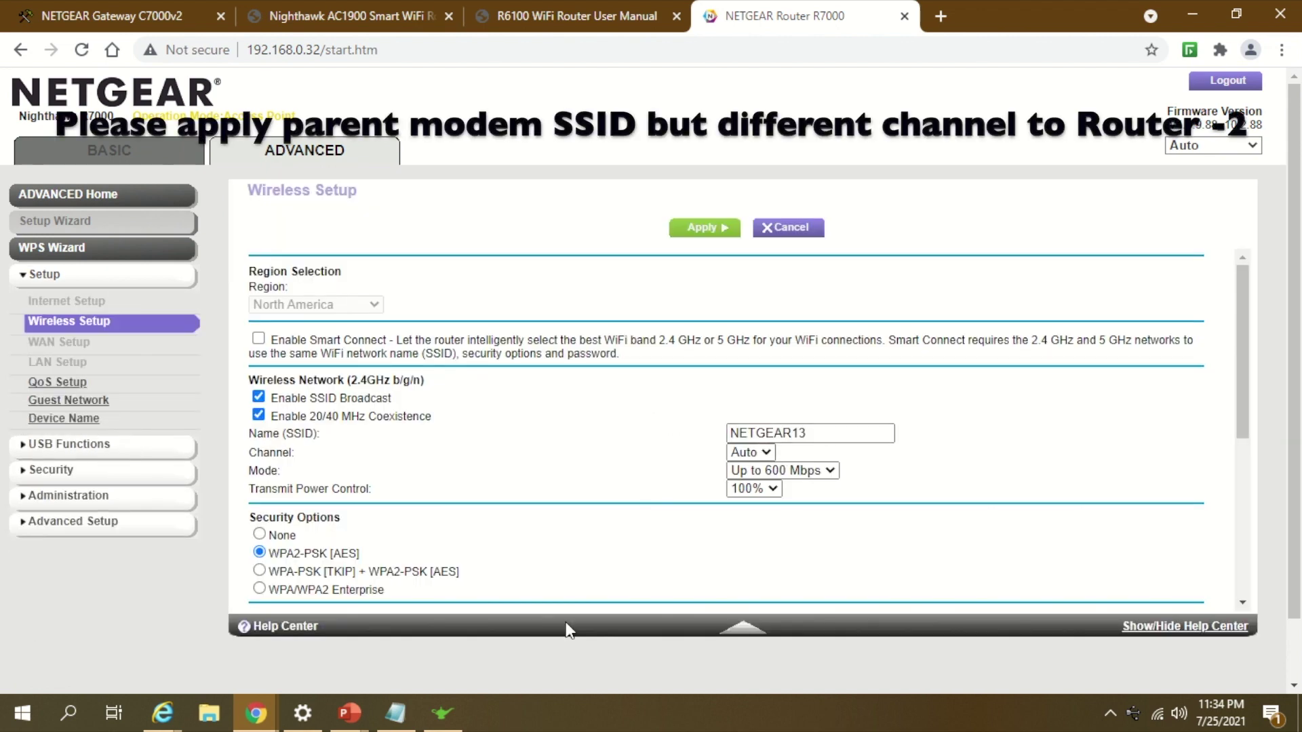
{"action": "left_click", "coordinate": [395, 712]}
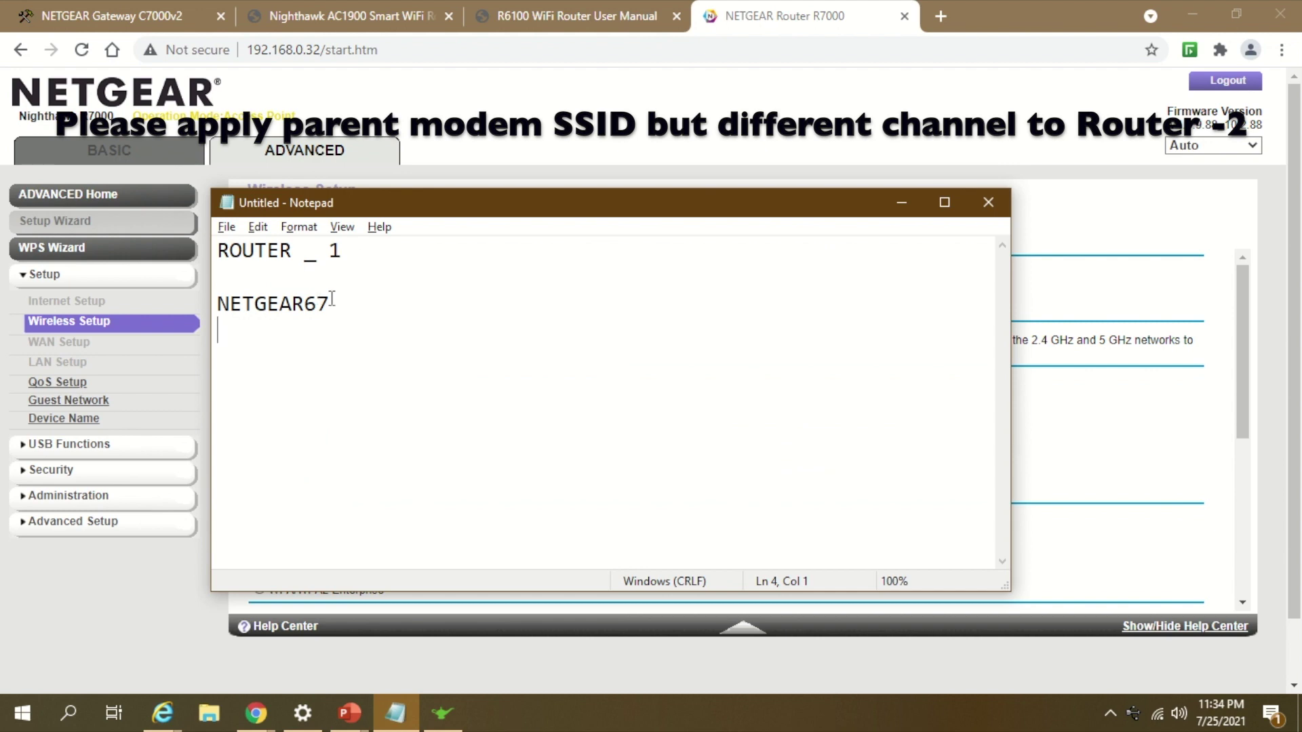
Step: Label the Notepad network line as 'SSID - NETGEAR67'
{"action": "left_click_drag", "start_coordinate": [333, 303], "coordinate": [204, 298]}
{"action": "left_click", "coordinate": [218, 304]}
{"action": "type", "text": "SSS"}
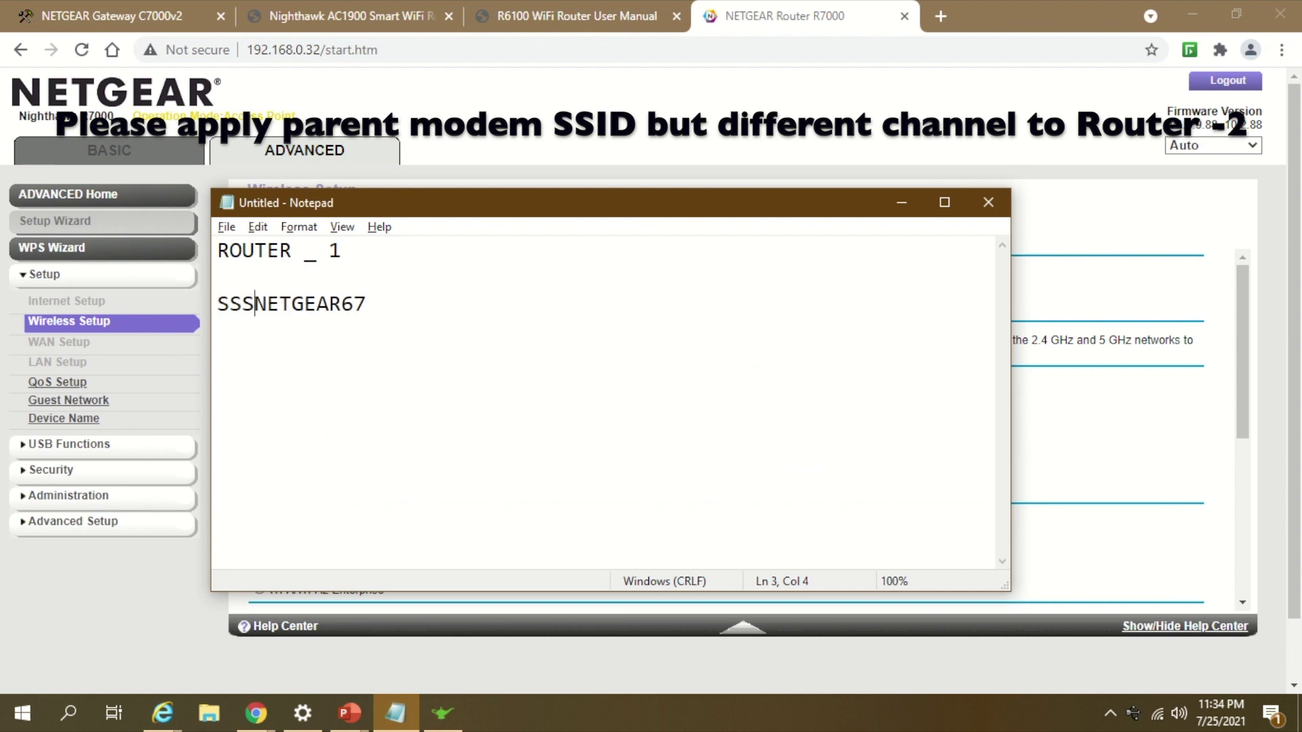
{"action": "key", "text": "BackSpace"}
{"action": "type", "text": "ID -"}
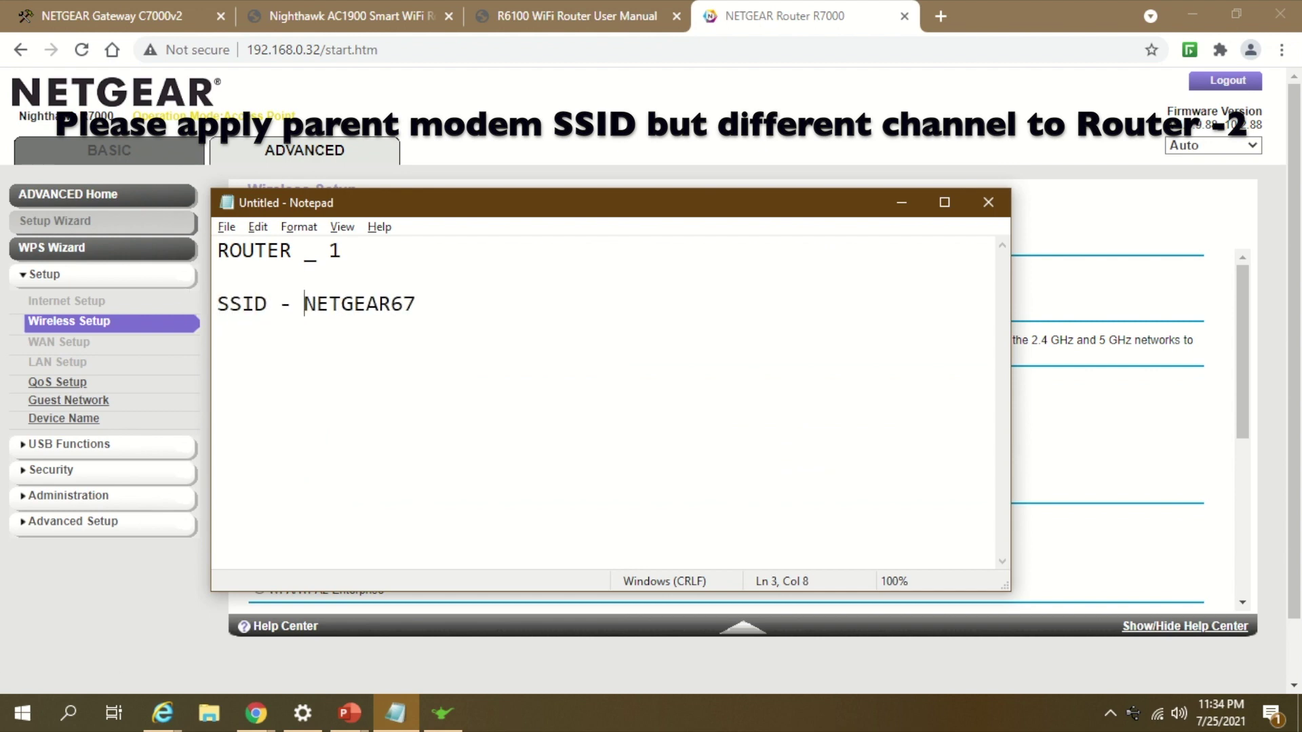
Step: Replace the R7000's 2.4 GHz name NETGEAR13 with NETGEAR67
{"action": "double_click", "coordinate": [380, 303]}
{"action": "key", "text": "ctrl+c"}
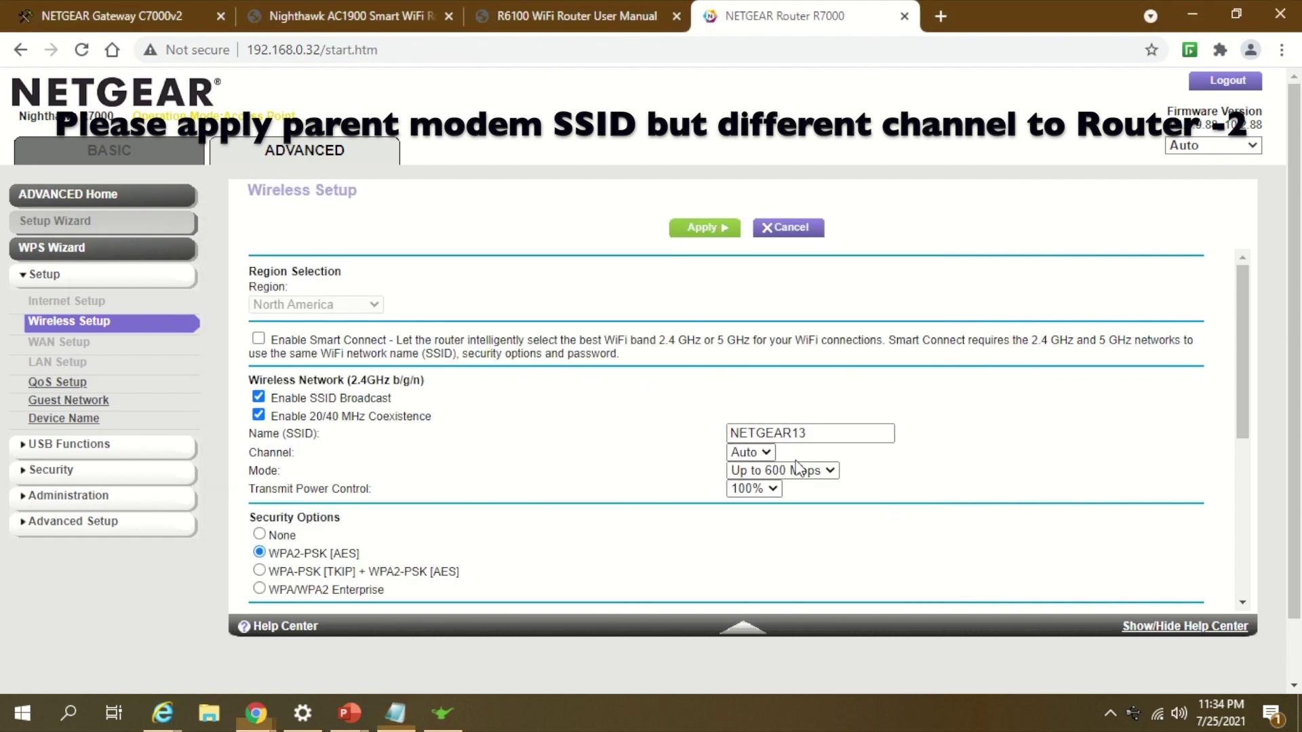
{"action": "key", "text": "alt+Tab"}
{"action": "double_click", "coordinate": [839, 427]}
{"action": "key", "text": "ctrl+v"}
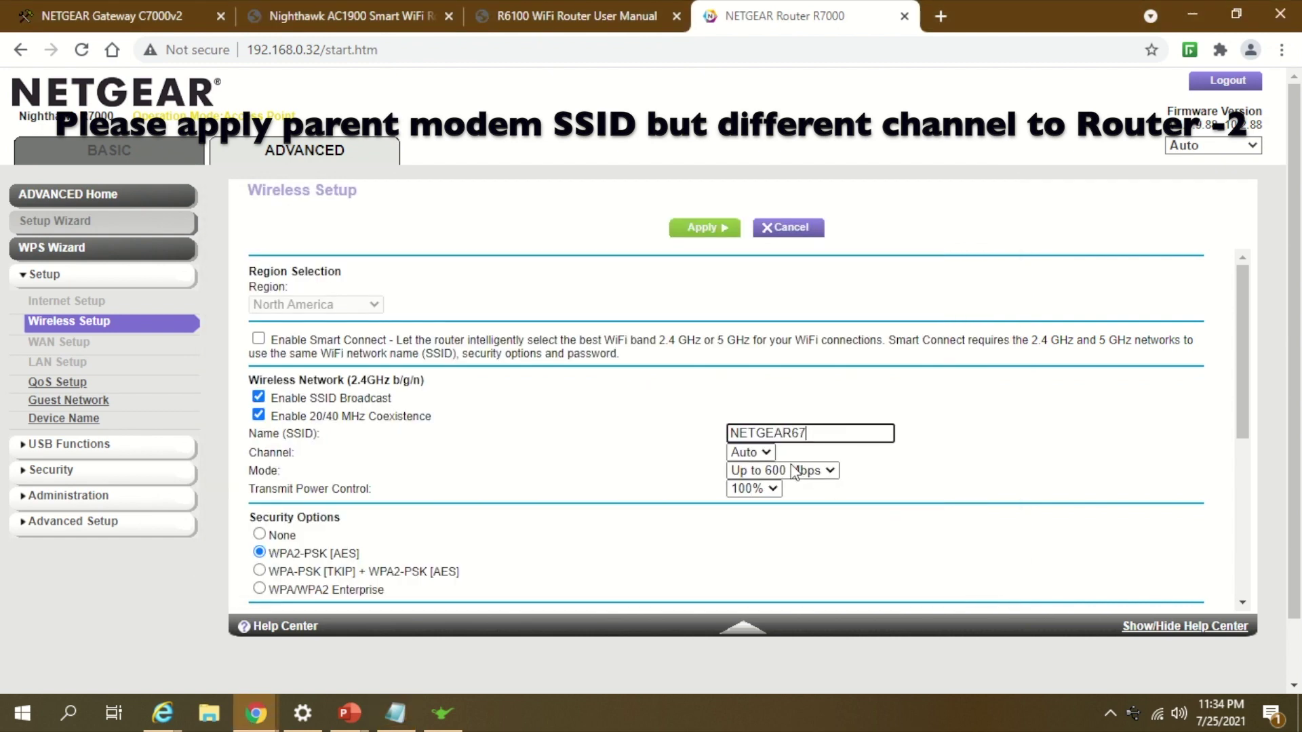
Step: Record the parent router's channel as 'Channel - 01' in the notes
{"action": "left_click", "coordinate": [746, 454]}
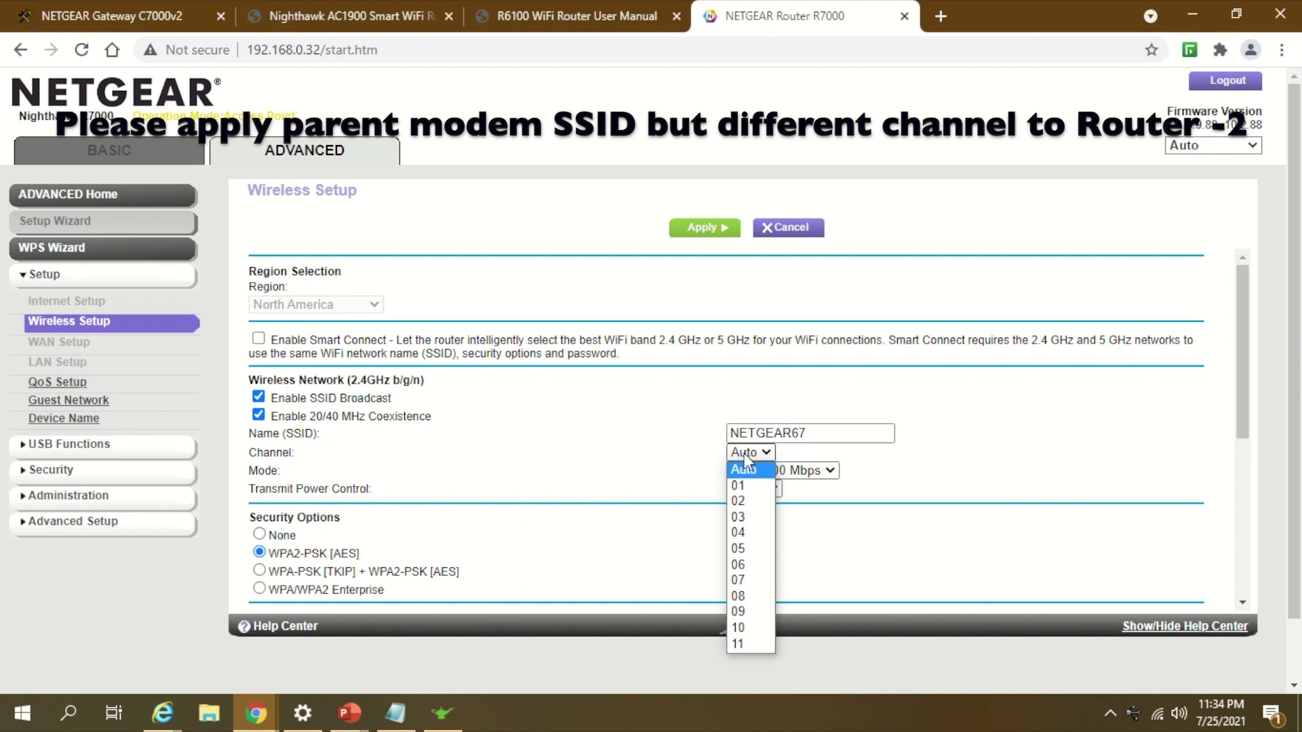
{"action": "key", "text": "alt+Tab"}
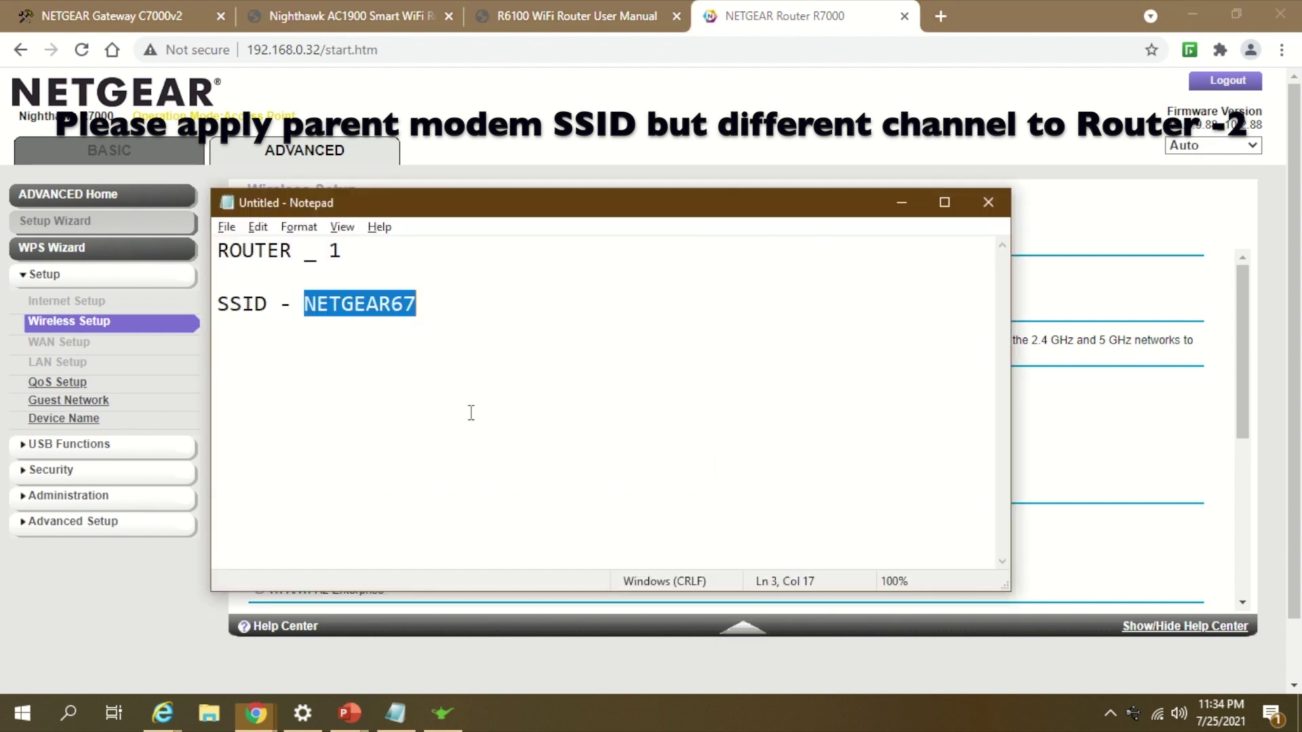
{"action": "left_click", "coordinate": [416, 379]}
{"action": "type", "text": "Cha"}
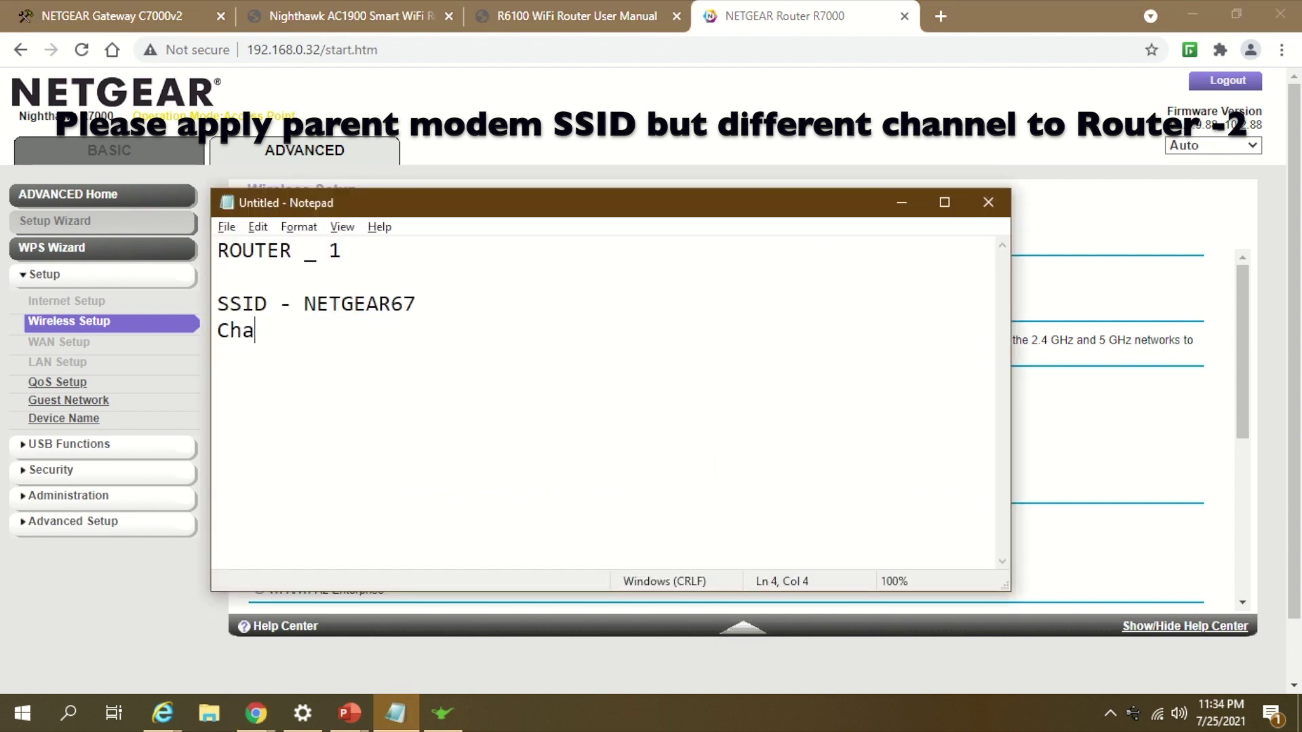
{"action": "type", "text": "nnel - 01"}
{"action": "key", "text": "Return"}
{"action": "key", "text": "Return"}
Step: Add a 'ROUTER _ 2' heading below Router 1's notes
{"action": "type", "text": "Ro"}
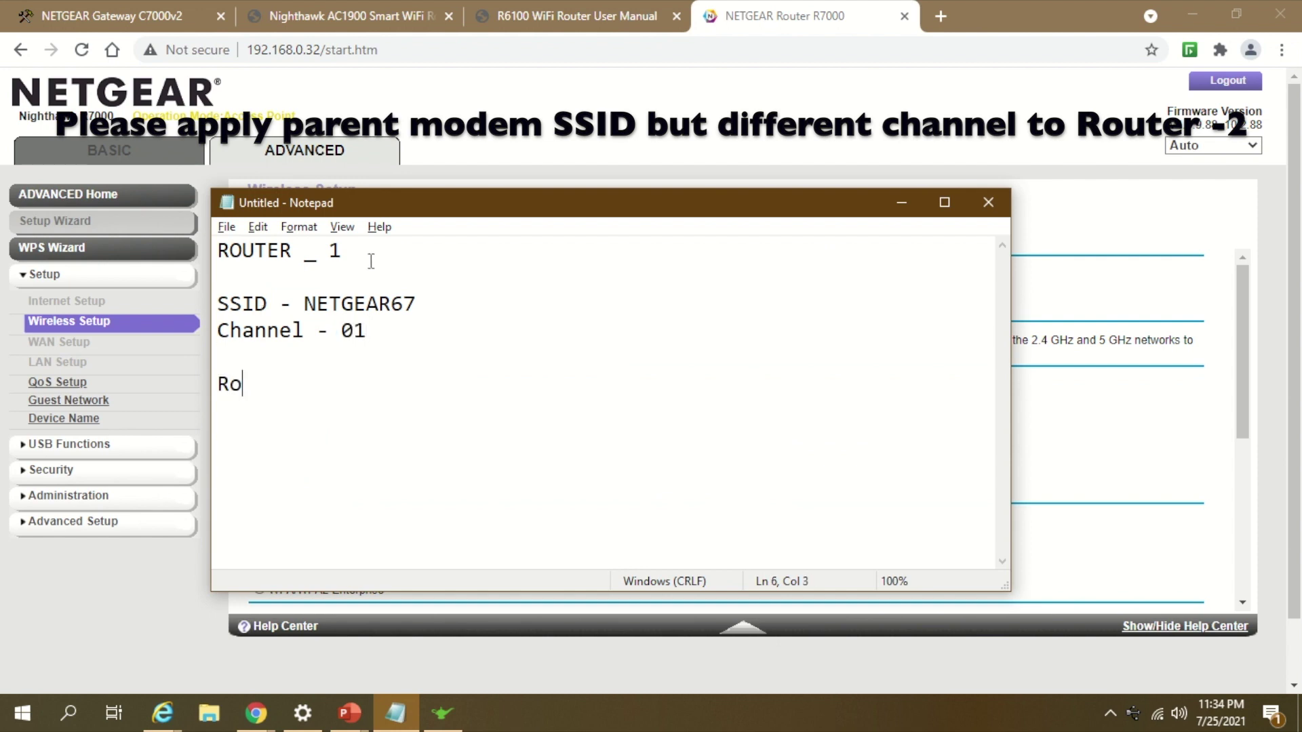
{"action": "left_click_drag", "start_coordinate": [370, 259], "coordinate": [218, 252]}
{"action": "key", "text": "ctrl+c"}
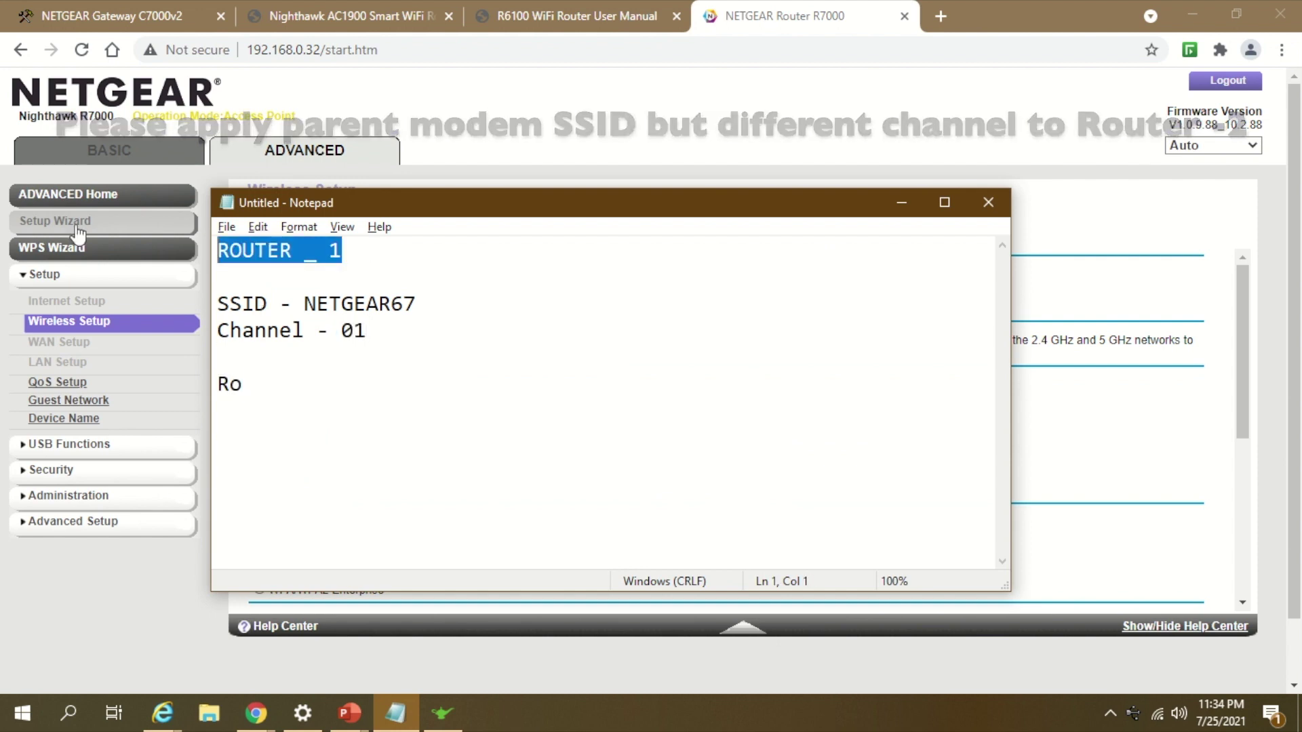
{"action": "left_click", "coordinate": [244, 383]}
{"action": "double_click", "coordinate": [234, 385]}
{"action": "key", "text": "ctrl+v"}
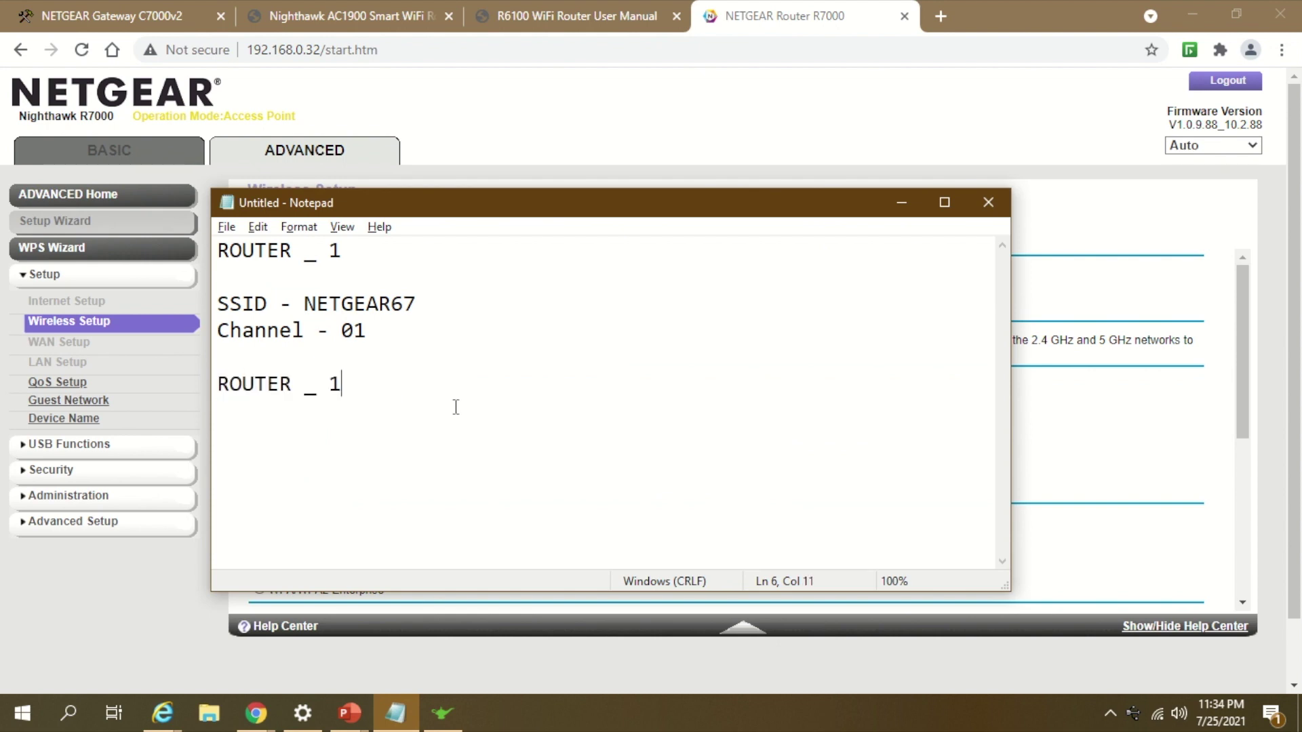
{"action": "key", "text": "BackSpace"}
{"action": "type", "text": "2"}
{"action": "key", "text": "Return"}
Step: Copy the 'SSID - NETGEAR67' line under ROUTER _ 2
{"action": "left_click_drag", "start_coordinate": [419, 303], "coordinate": [222, 314]}
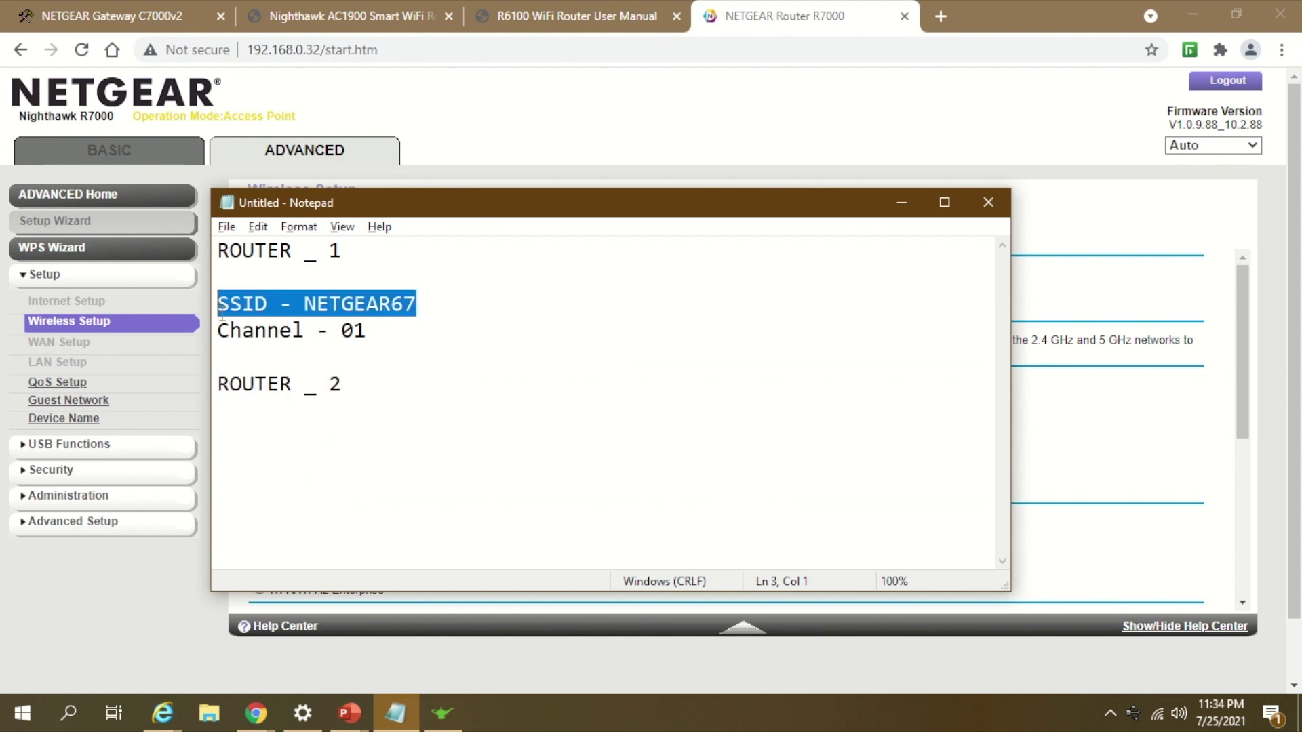
{"action": "key", "text": "ctrl+c"}
{"action": "left_click", "coordinate": [280, 412]}
{"action": "key", "text": "ctrl+v"}
{"action": "key", "text": "Return"}
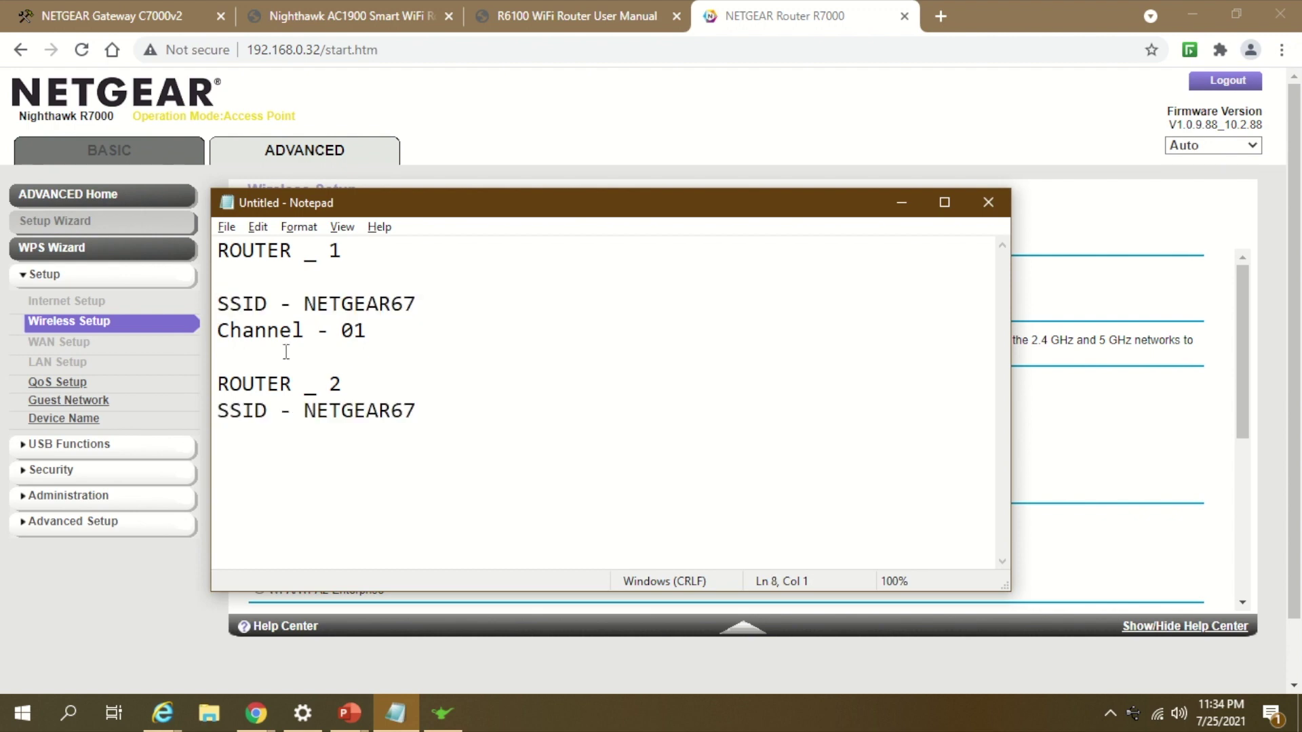
Step: Add a 'Channel - 04' line for ROUTER _ 2 in the notes
{"action": "left_click_drag", "start_coordinate": [378, 330], "coordinate": [150, 332]}
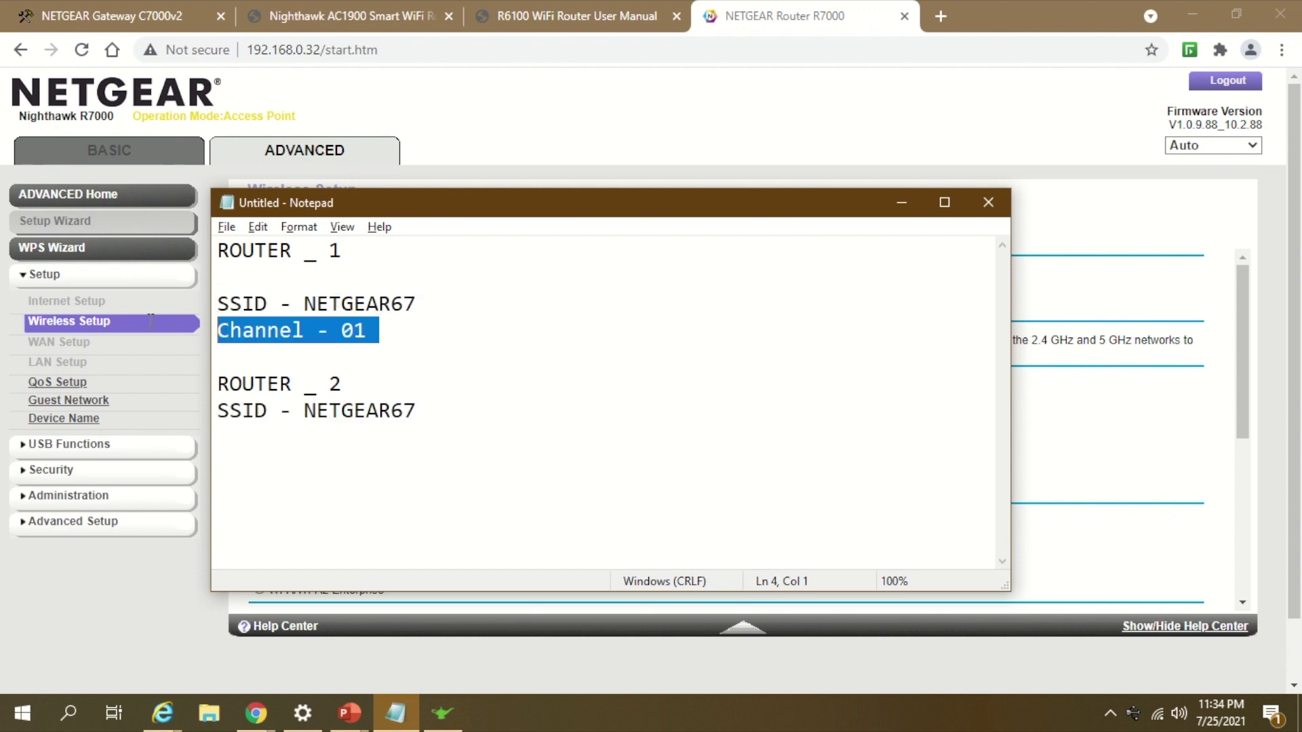
{"action": "key", "text": "ctrl+c"}
{"action": "left_click", "coordinate": [278, 454]}
{"action": "key", "text": "ctrl+v"}
{"action": "key", "text": "BackSpace"}
{"action": "key", "text": "BackSpace"}
{"action": "type", "text": "4"}
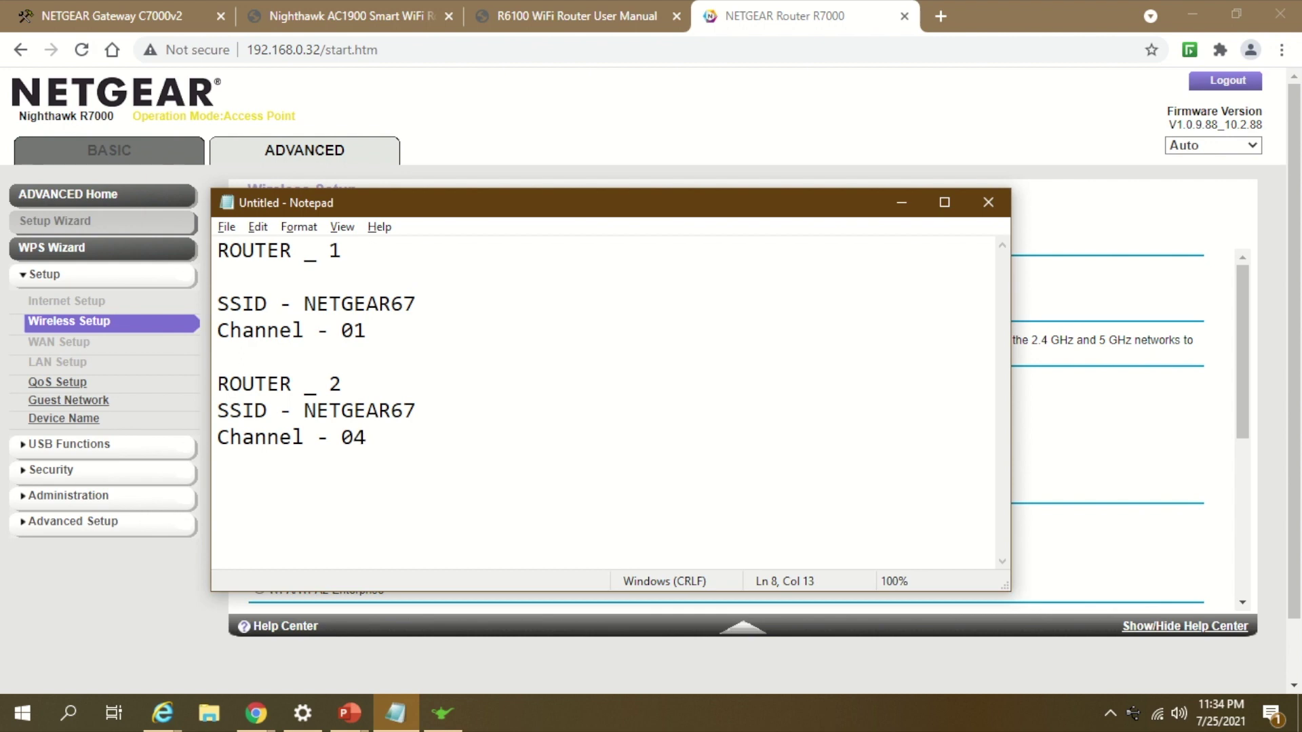
{"action": "key", "text": "BackSpace"}
{"action": "type", "text": "4"}
{"action": "key", "text": "alt+Tab"}
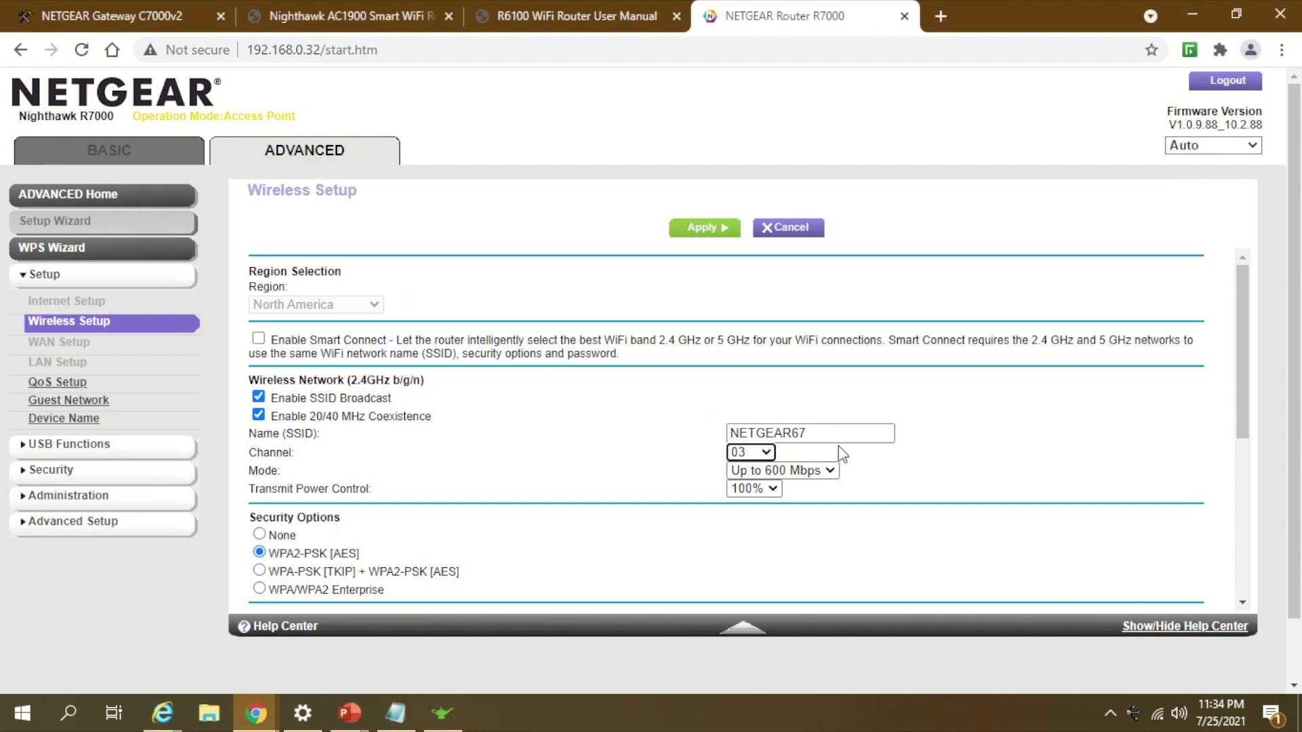
Step: Set the R7000's 2.4 GHz channel to 04
{"action": "left_click", "coordinate": [763, 453]}
{"action": "left_click", "coordinate": [746, 532]}
{"action": "scroll", "coordinate": [972, 522], "scroll_direction": "down", "scroll_amount": 5}
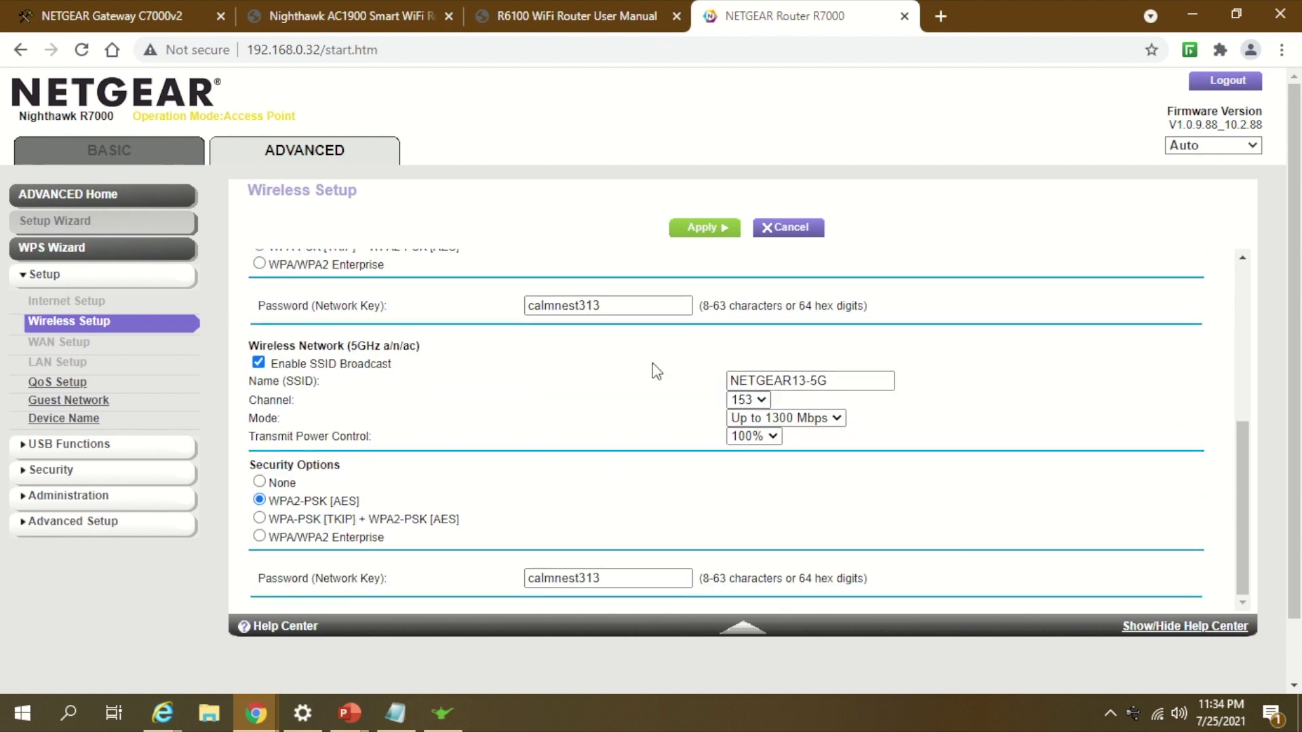
{"action": "double_click", "coordinate": [621, 305]}
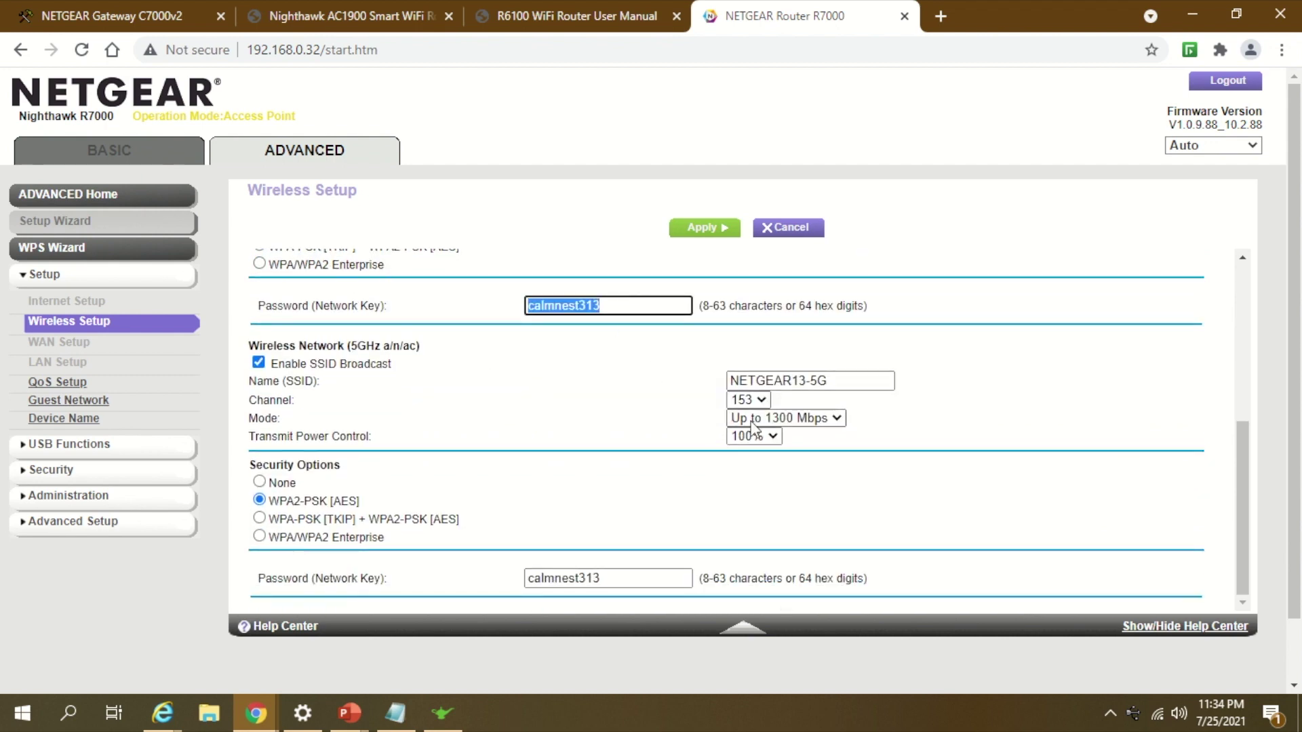
Step: Rename the 5 GHz network to NETGEAR67-5G and set its channel to 149
{"action": "left_click_drag", "start_coordinate": [802, 381], "coordinate": [807, 381]}
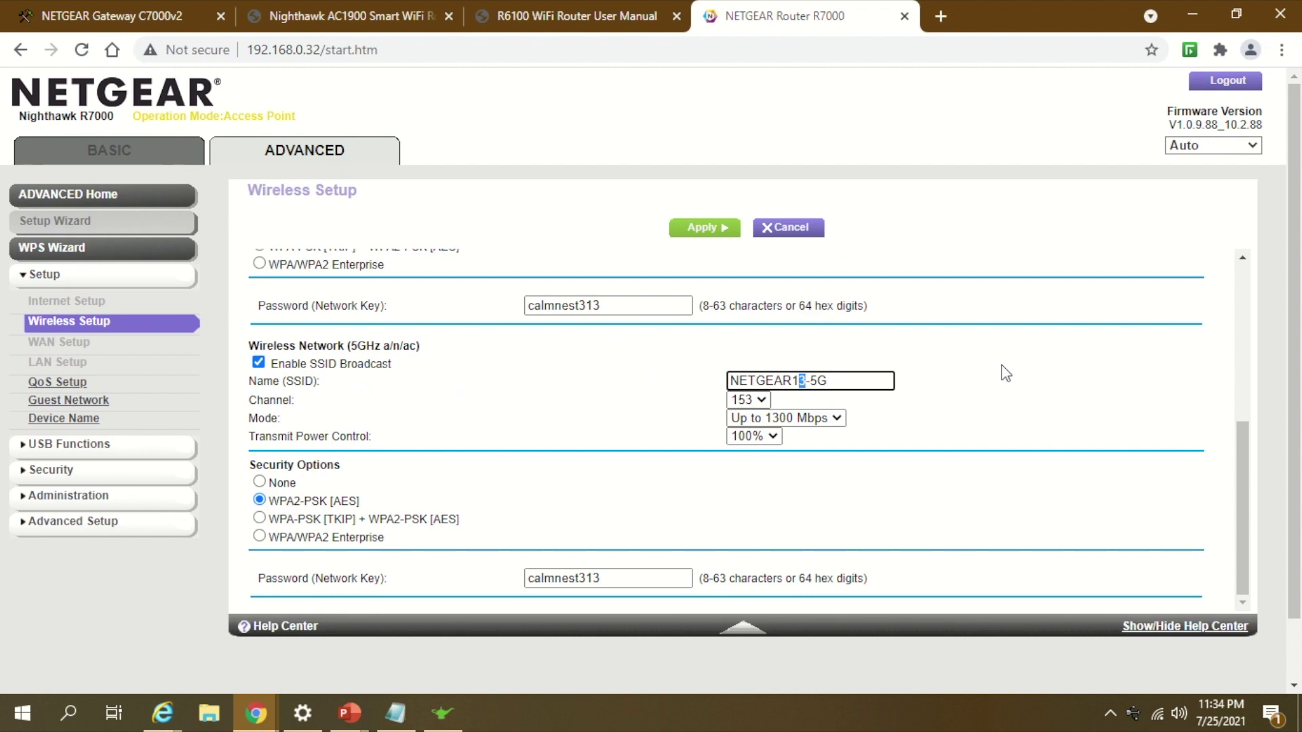
{"action": "key", "text": "BackSpace"}
{"action": "key", "text": "BackSpace"}
{"action": "type", "text": "67"}
{"action": "left_click_drag", "start_coordinate": [830, 383], "coordinate": [641, 382]}
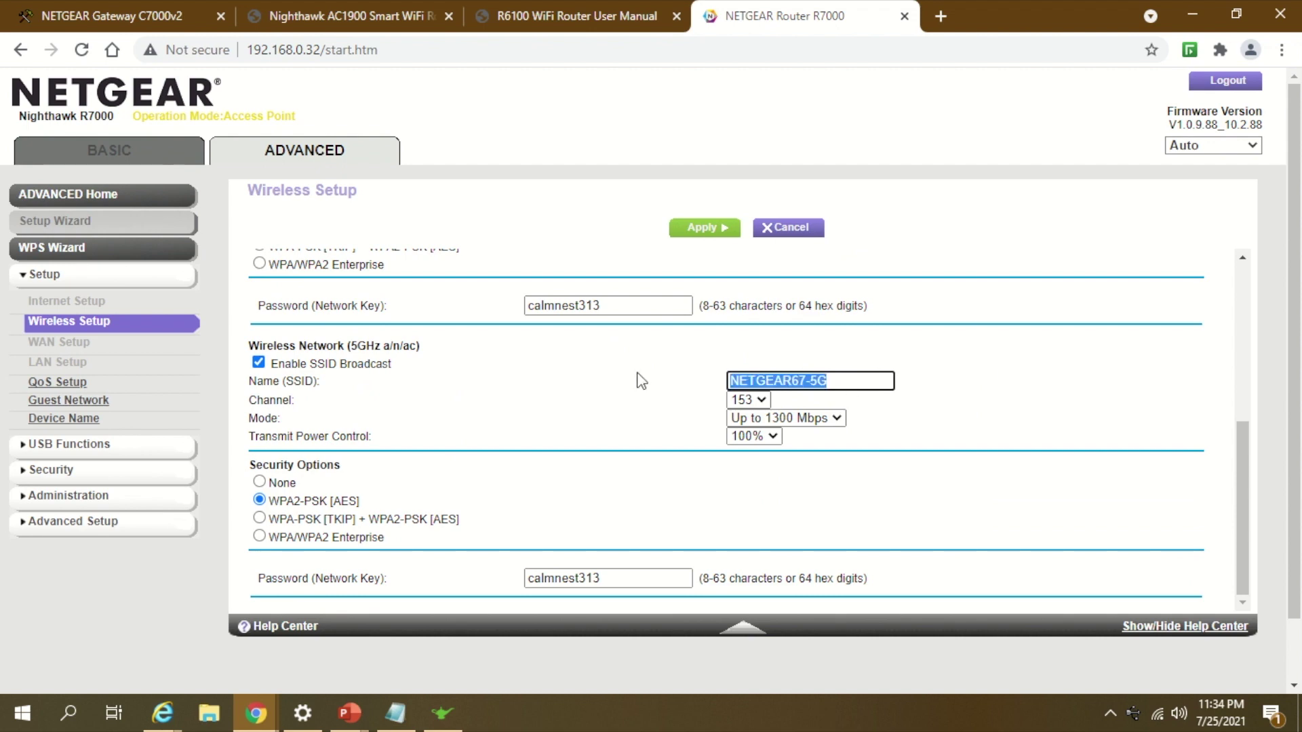
{"action": "left_click", "coordinate": [744, 400]}
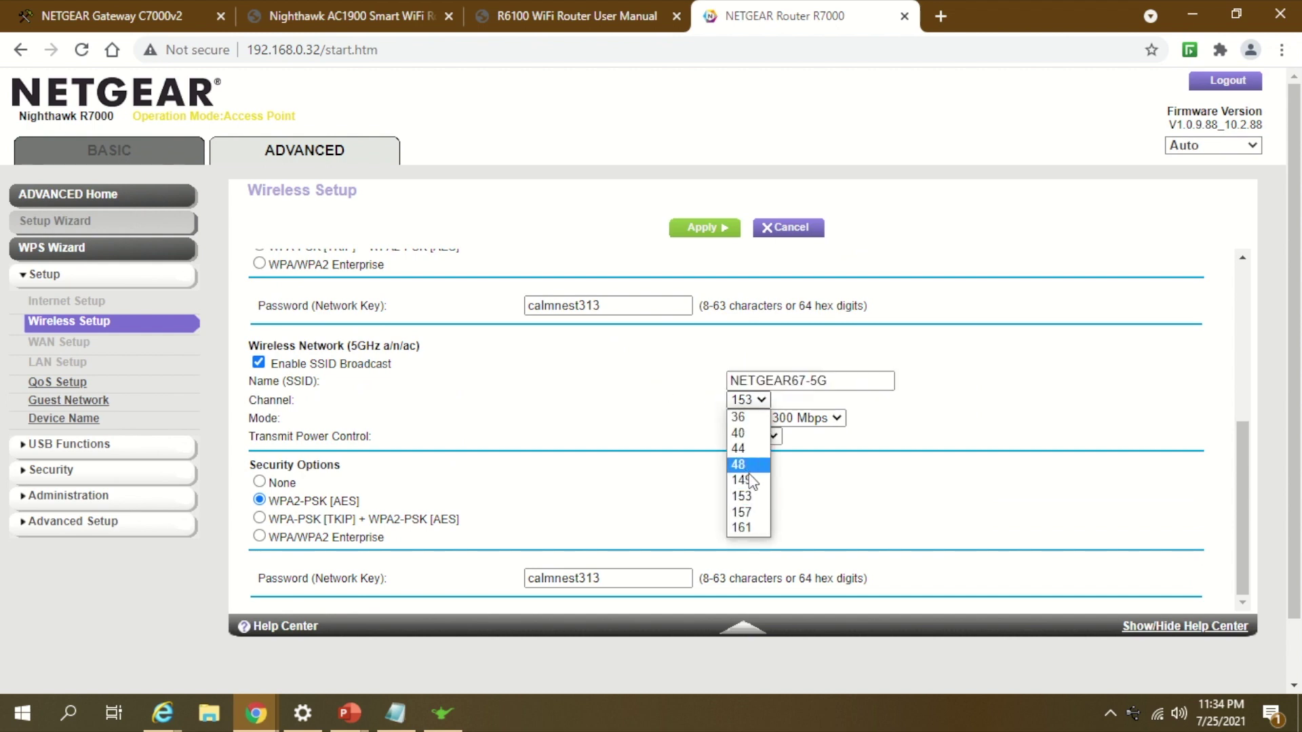
{"action": "left_click", "coordinate": [746, 480]}
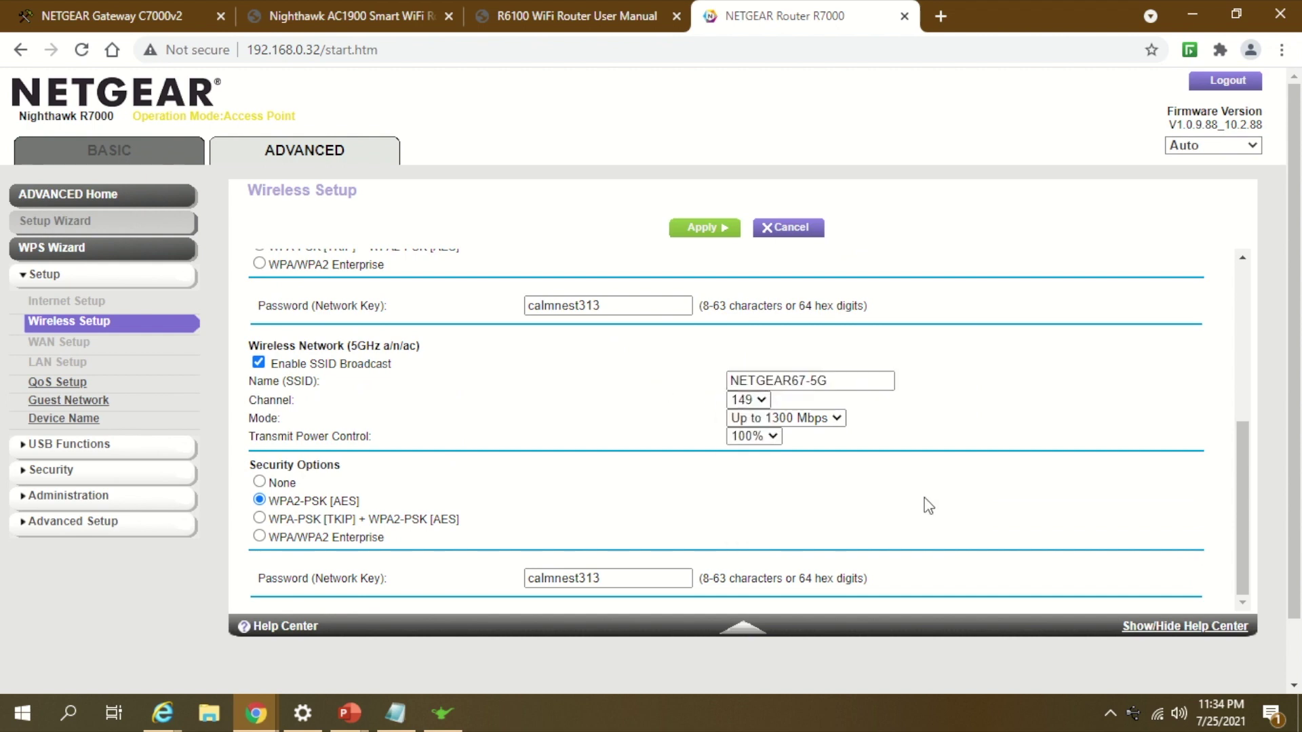
Step: Check the C7000v2's wireless settings to confirm its 5 GHz channel differs (153)
{"action": "left_click", "coordinate": [109, 16]}
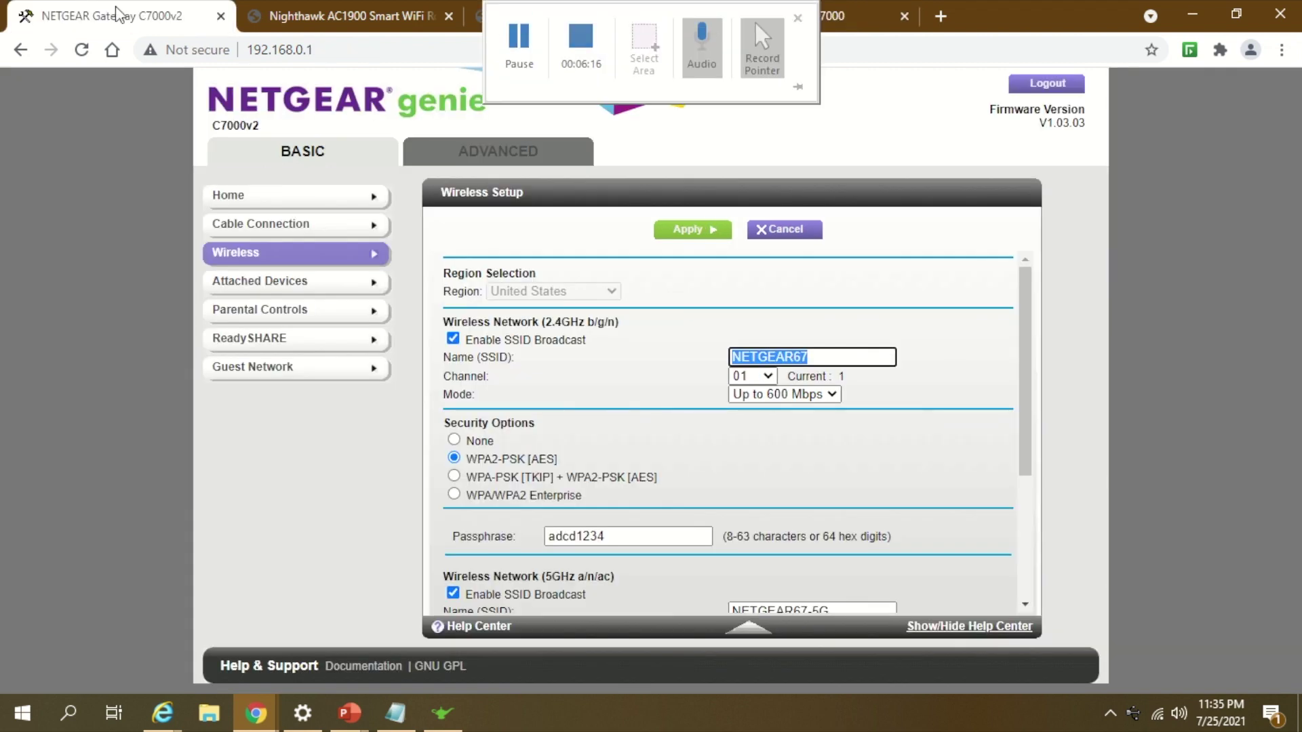
{"action": "scroll", "coordinate": [760, 489], "scroll_direction": "down", "scroll_amount": 2}
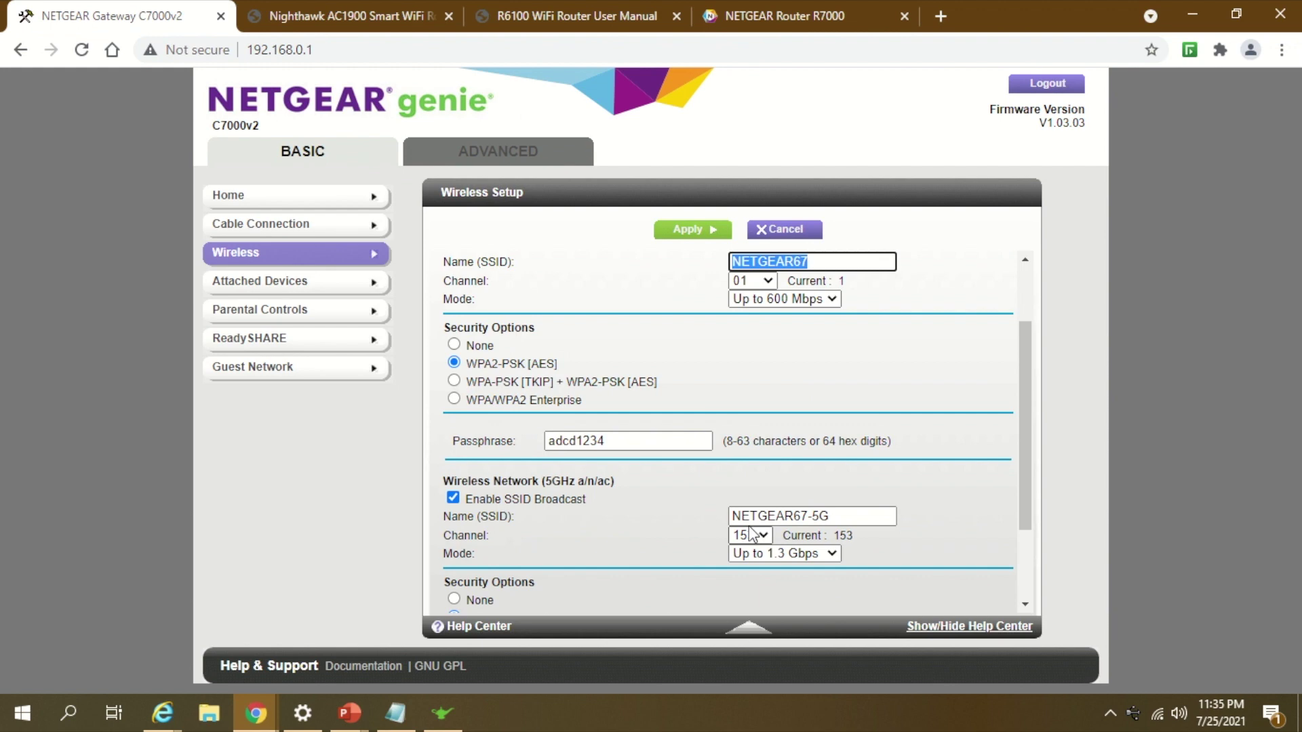
{"action": "left_click", "coordinate": [780, 15]}
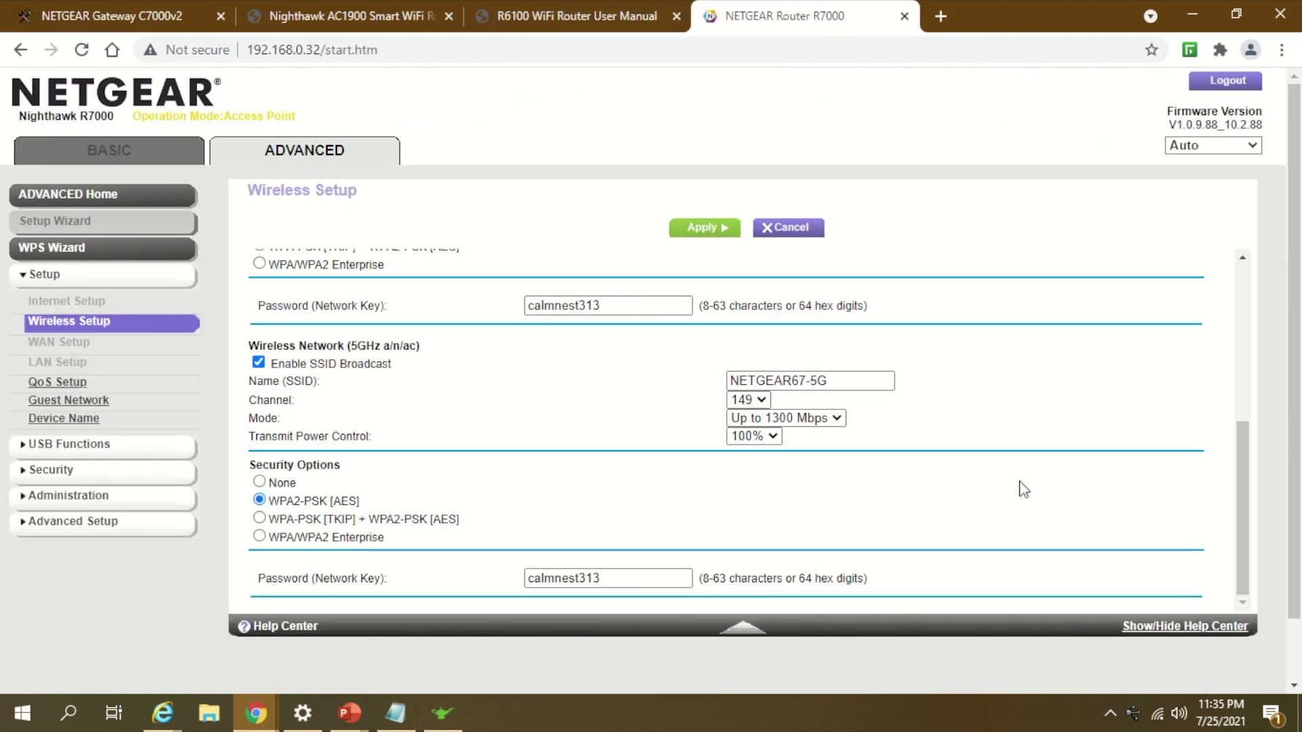
Step: Fill the 2.4 GHz password field with the parent router's Wi-Fi password via autocomplete
{"action": "scroll", "coordinate": [1025, 490], "scroll_direction": "down", "scroll_amount": 1}
{"action": "scroll", "coordinate": [1247, 396], "scroll_direction": "up", "scroll_amount": 1}
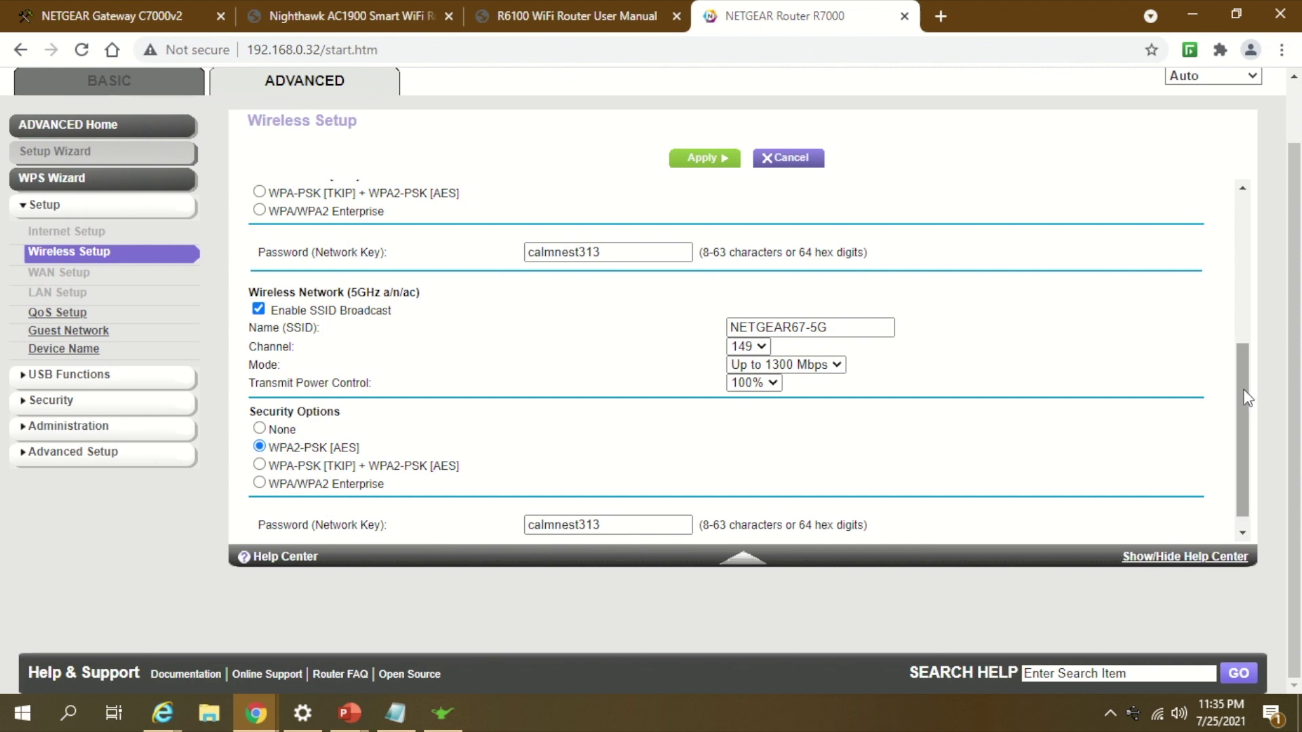
{"action": "left_click_drag", "start_coordinate": [610, 251], "coordinate": [419, 239]}
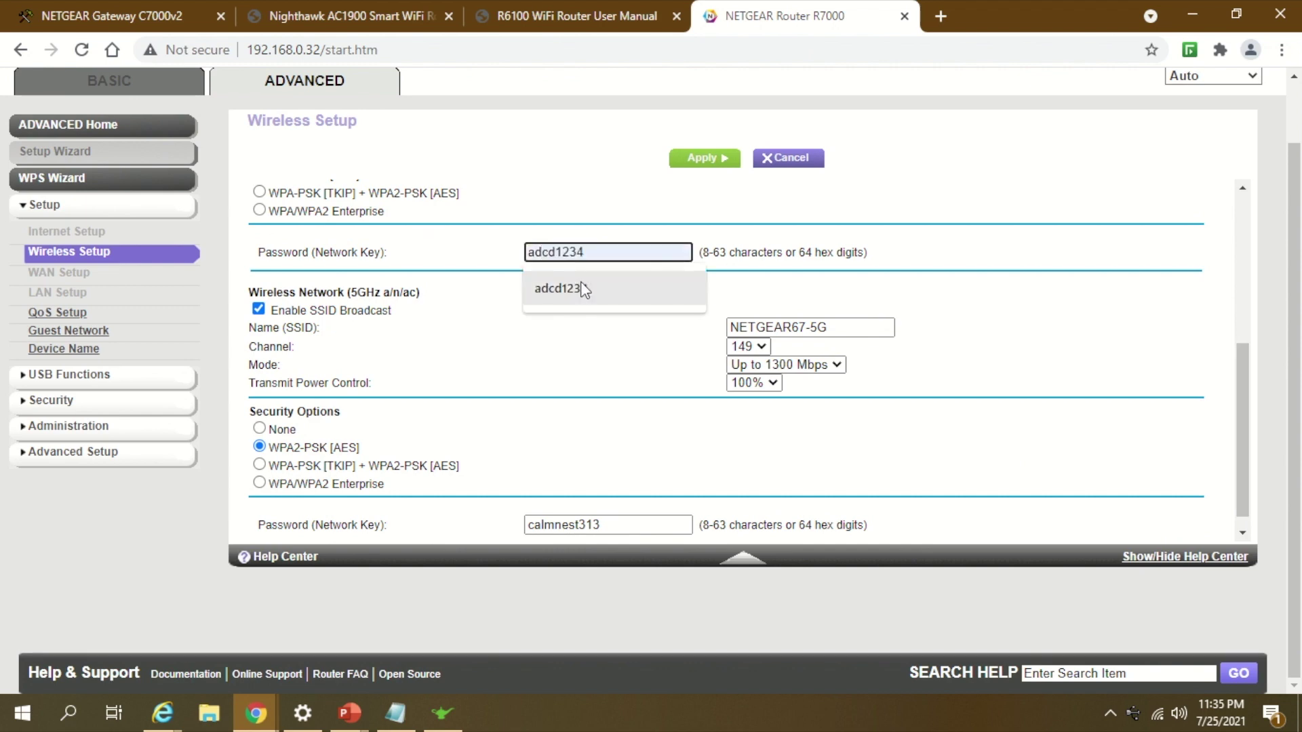
{"action": "left_click", "coordinate": [582, 288]}
Step: Replace the 5 GHz password with the same parent router Wi-Fi password
{"action": "left_click_drag", "start_coordinate": [611, 525], "coordinate": [422, 529]}
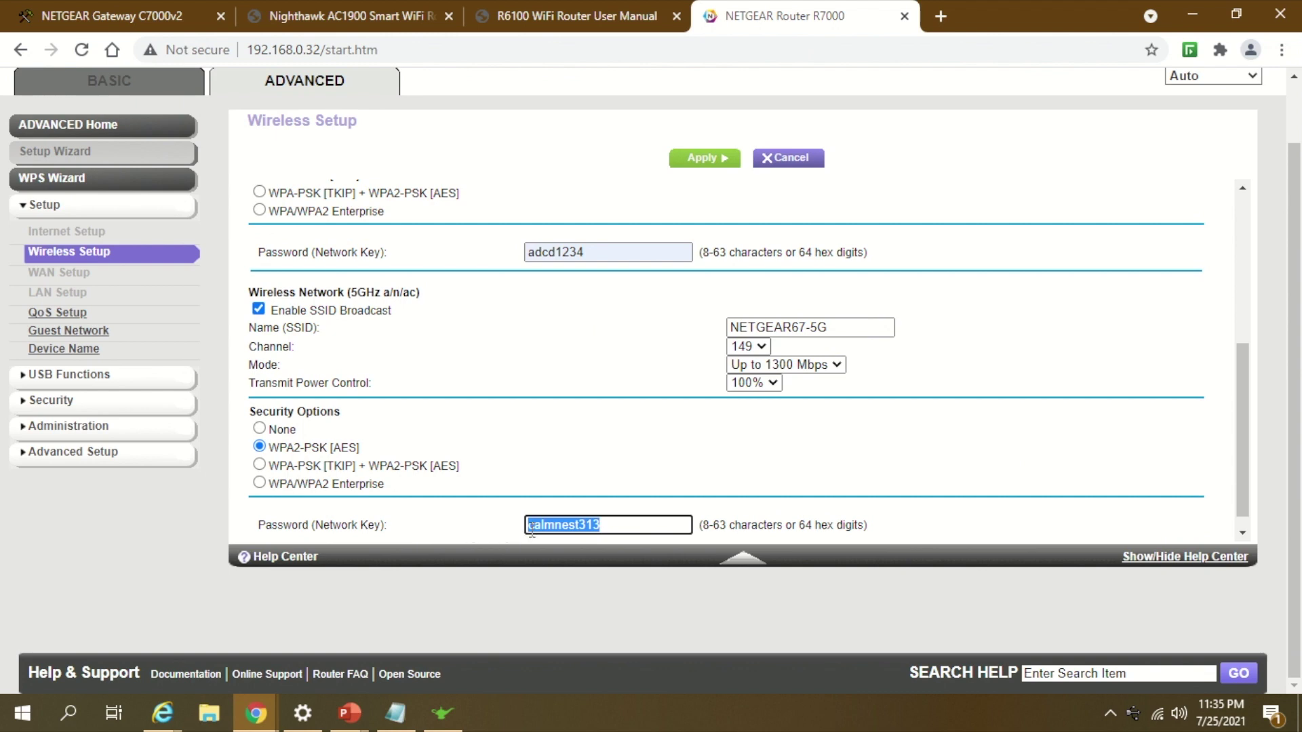
{"action": "key", "text": "ctrl+v"}
{"action": "left_click_drag", "start_coordinate": [614, 525], "coordinate": [380, 519]}
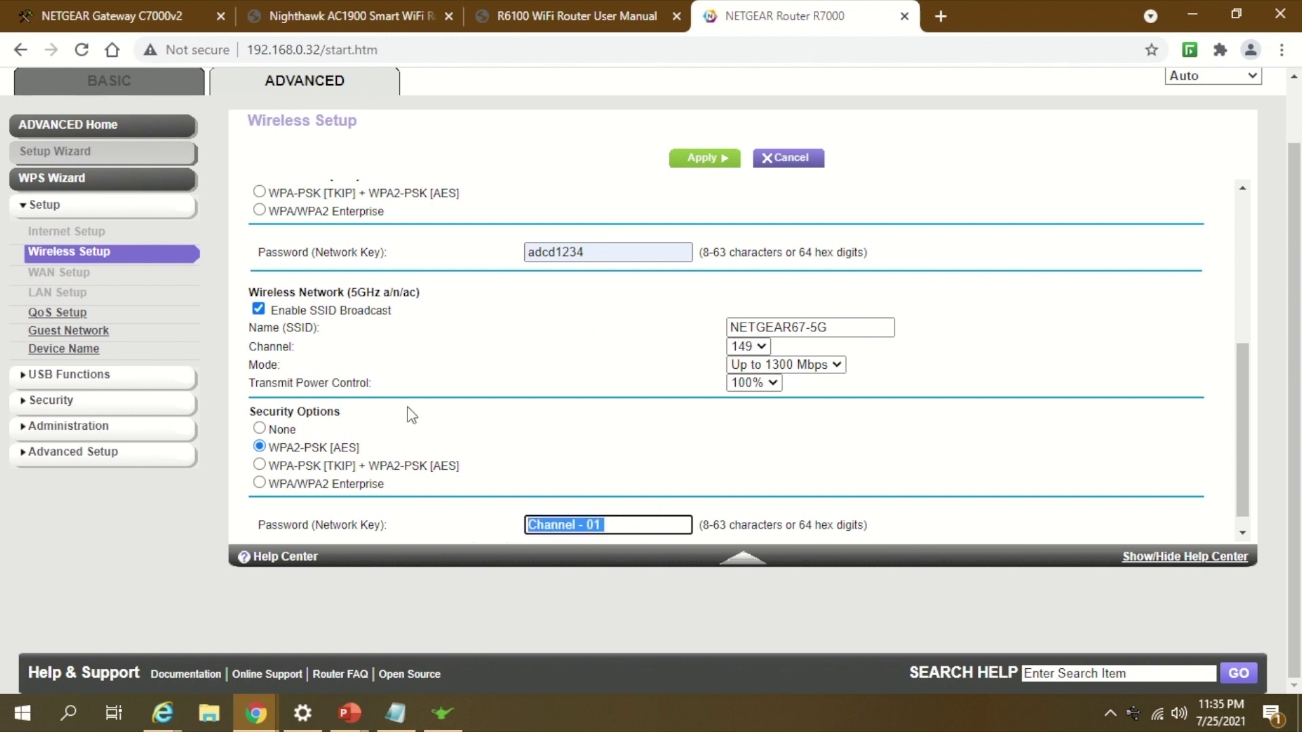
{"action": "double_click", "coordinate": [548, 252]}
{"action": "key", "text": "ctrl+c"}
{"action": "left_click_drag", "start_coordinate": [611, 526], "coordinate": [378, 519]}
{"action": "key", "text": "ctrl+v"}
{"action": "left_click", "coordinate": [608, 468]}
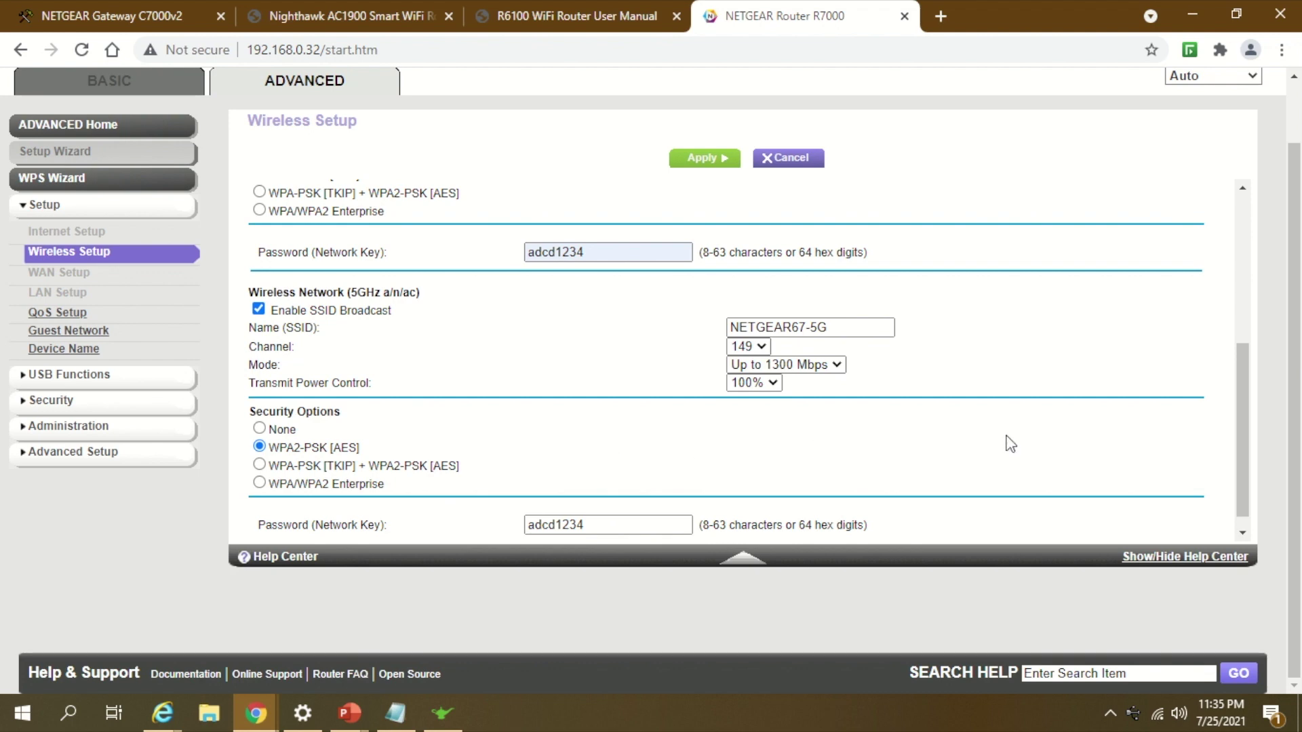
{"action": "scroll", "coordinate": [1021, 440], "scroll_direction": "down", "scroll_amount": 1}
{"action": "scroll", "coordinate": [1038, 381], "scroll_direction": "up", "scroll_amount": 3}
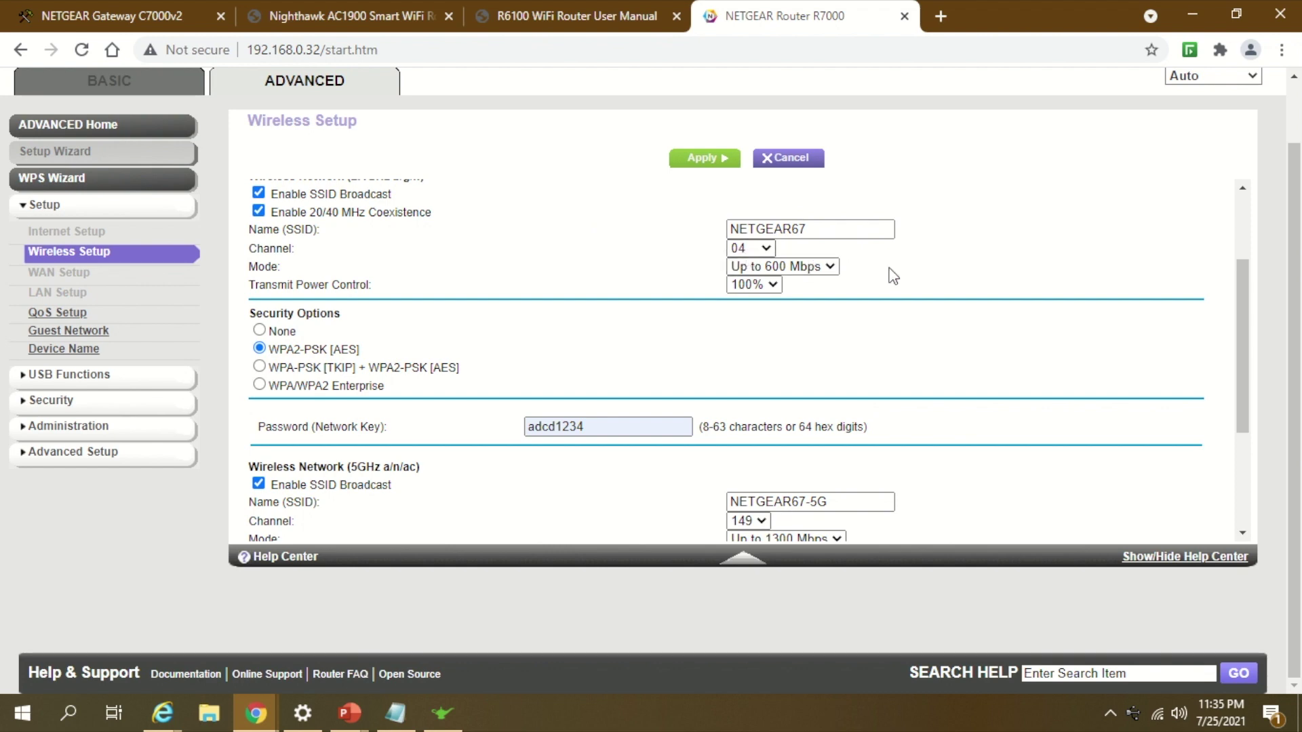
Step: Review both bands' settings, then apply them and wait for the R7000 to finish updating
{"action": "scroll", "coordinate": [894, 355], "scroll_direction": "down", "scroll_amount": 1}
{"action": "scroll", "coordinate": [894, 355], "scroll_direction": "up", "scroll_amount": 2}
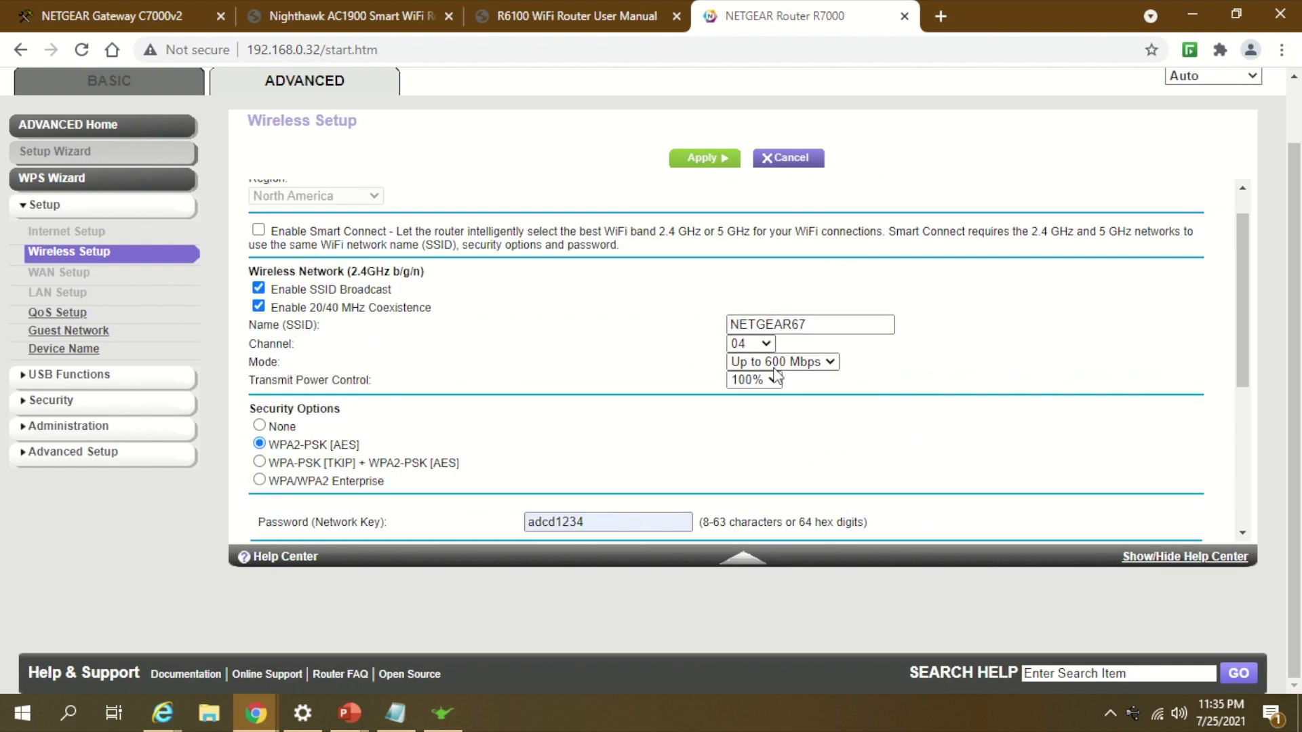
{"action": "scroll", "coordinate": [904, 411], "scroll_direction": "down", "scroll_amount": 3}
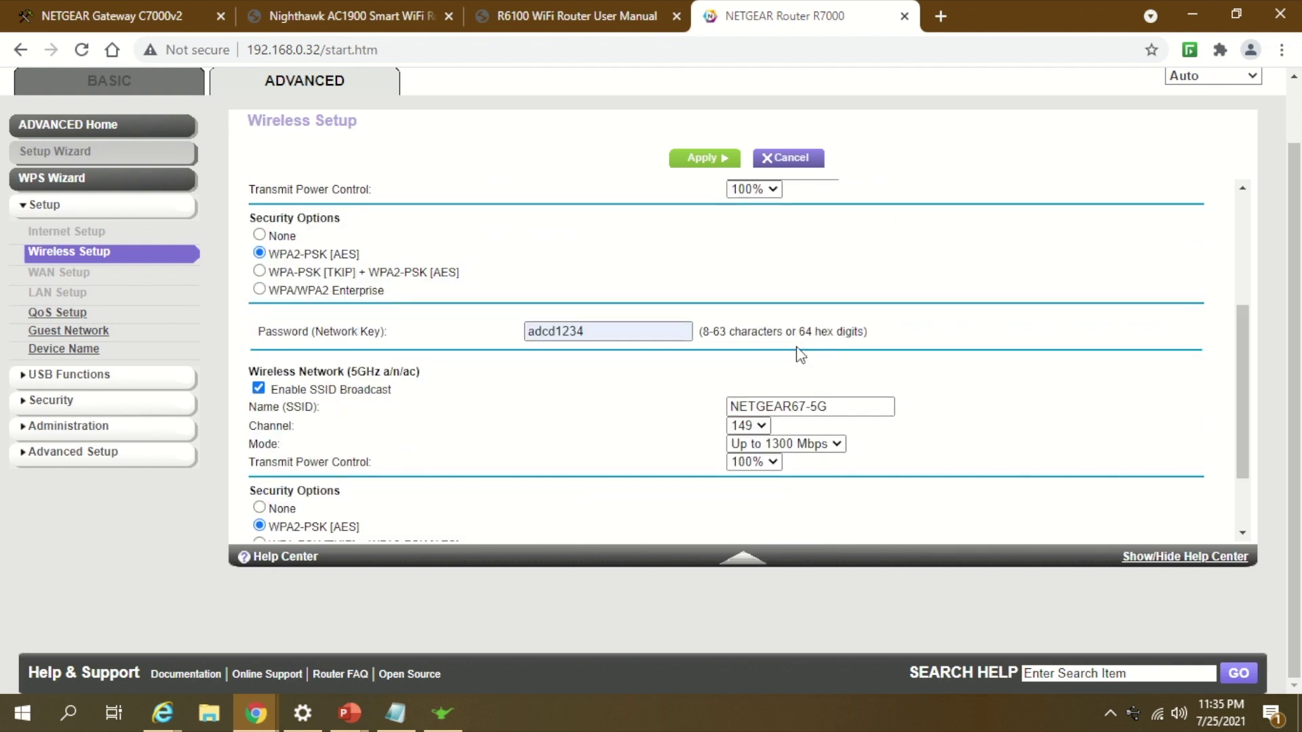
{"action": "left_click", "coordinate": [835, 407]}
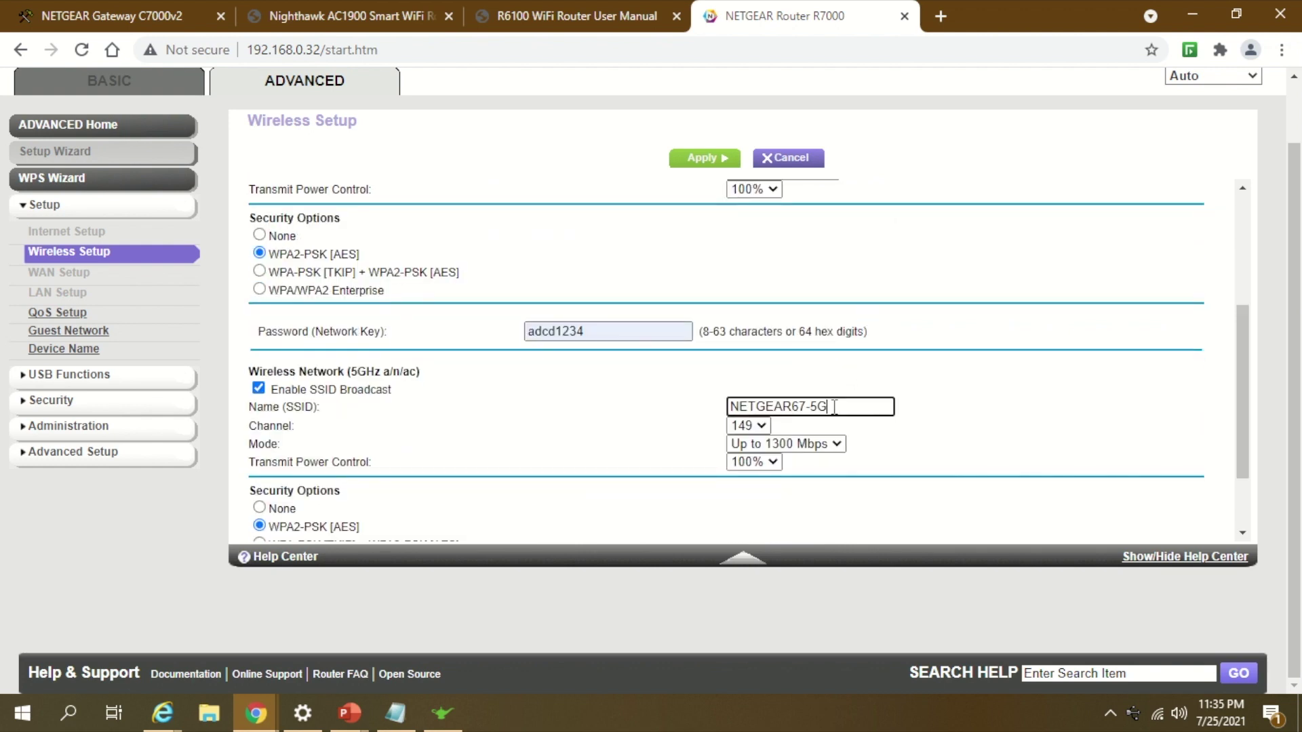
{"action": "left_click_drag", "start_coordinate": [835, 406], "coordinate": [674, 407]}
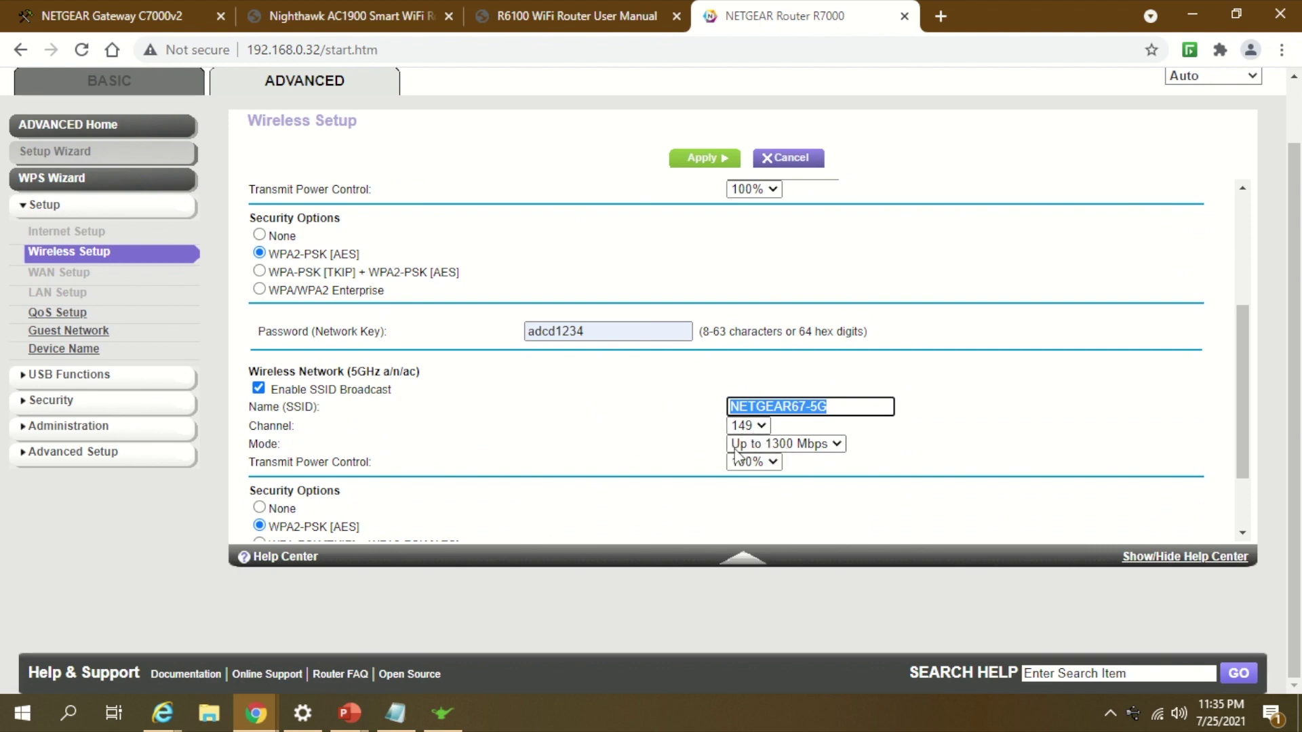
{"action": "scroll", "coordinate": [954, 466], "scroll_direction": "down", "scroll_amount": 3}
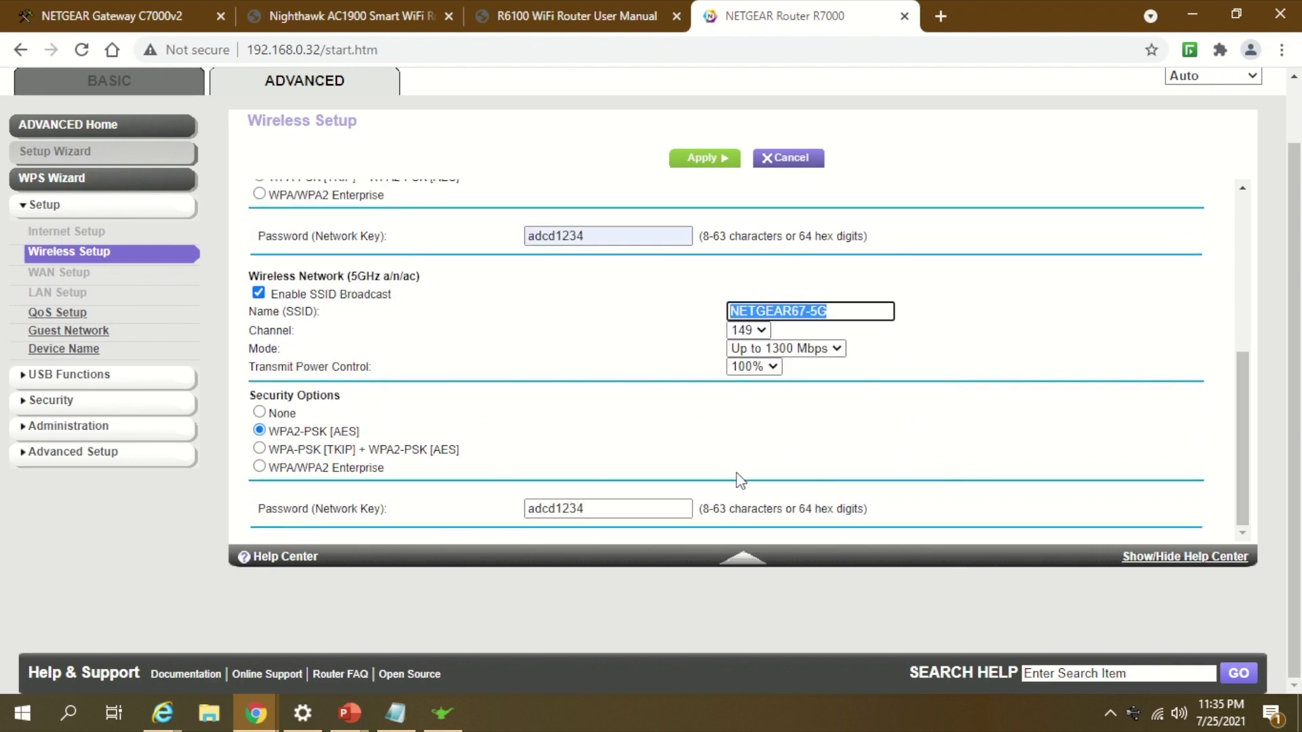
{"action": "left_click", "coordinate": [707, 158]}
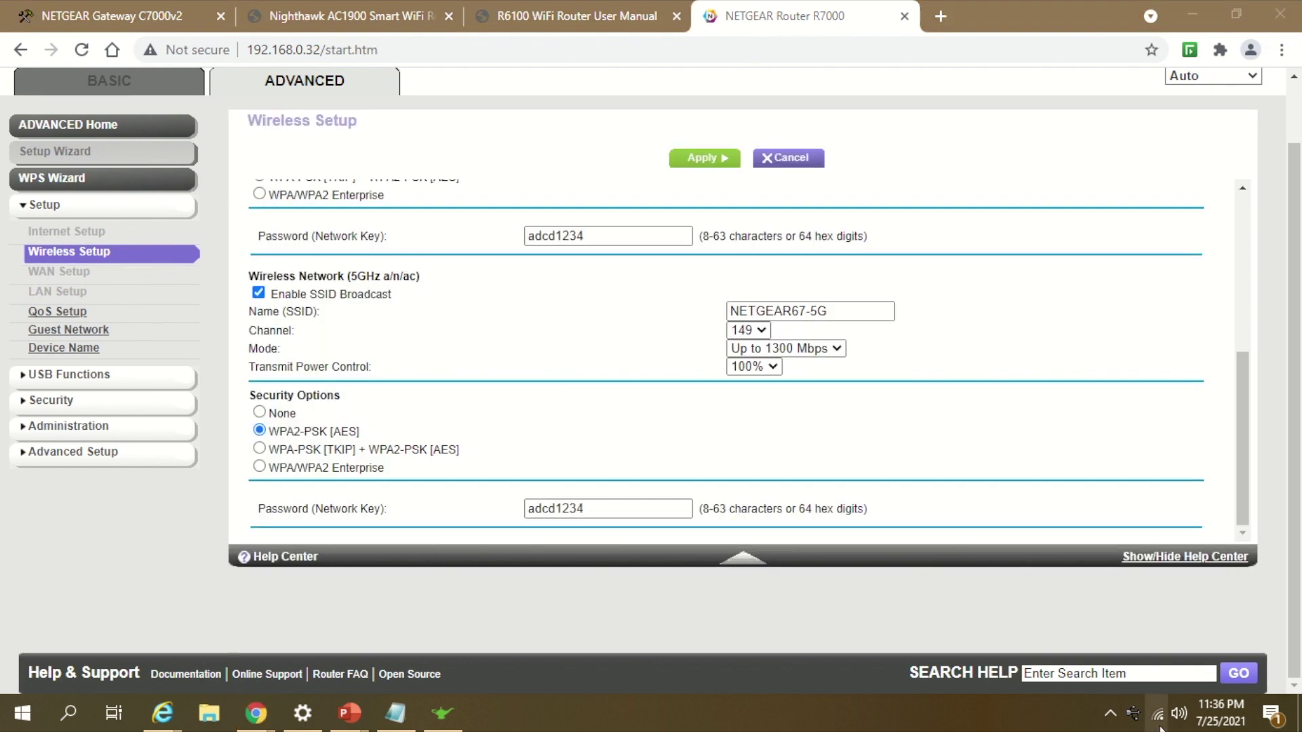
{"action": "mouse_move", "coordinate": [1158, 727]}
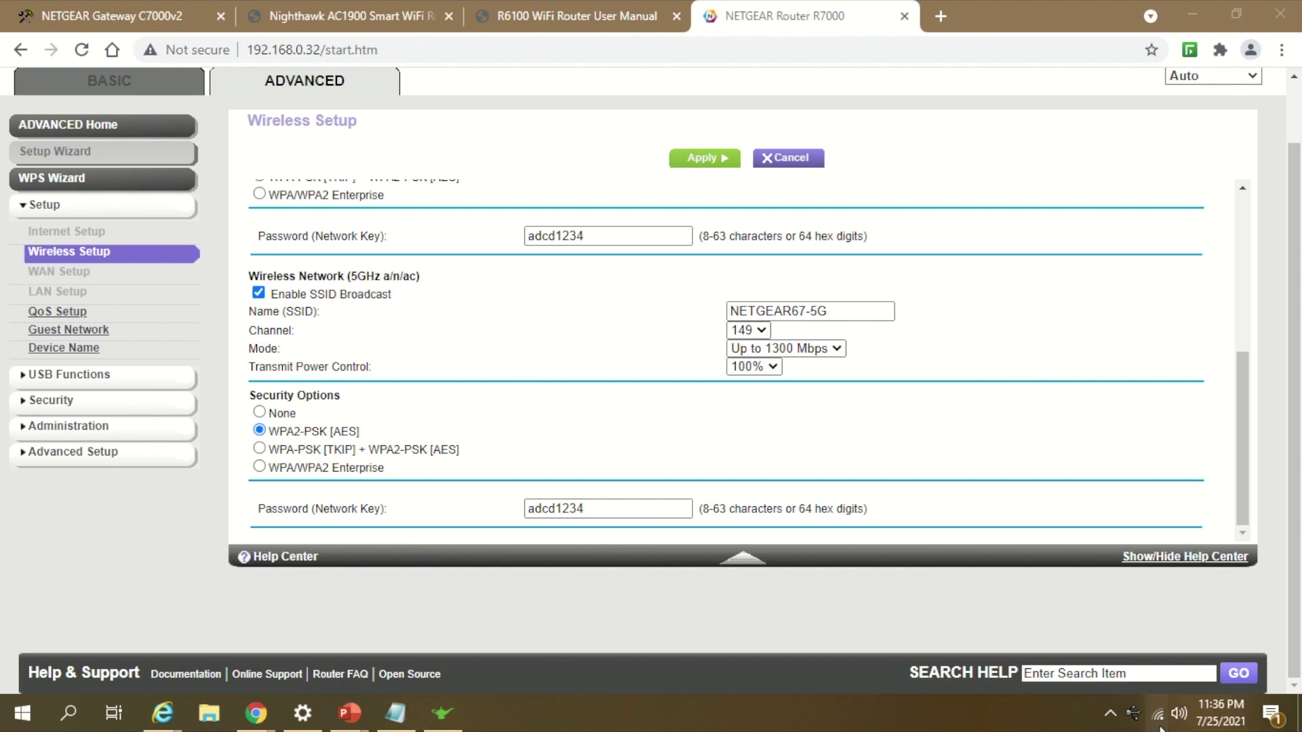
Step: Disconnect the laptop from NETGEAR67-5G and connect to it again
{"action": "left_click", "coordinate": [1159, 727]}
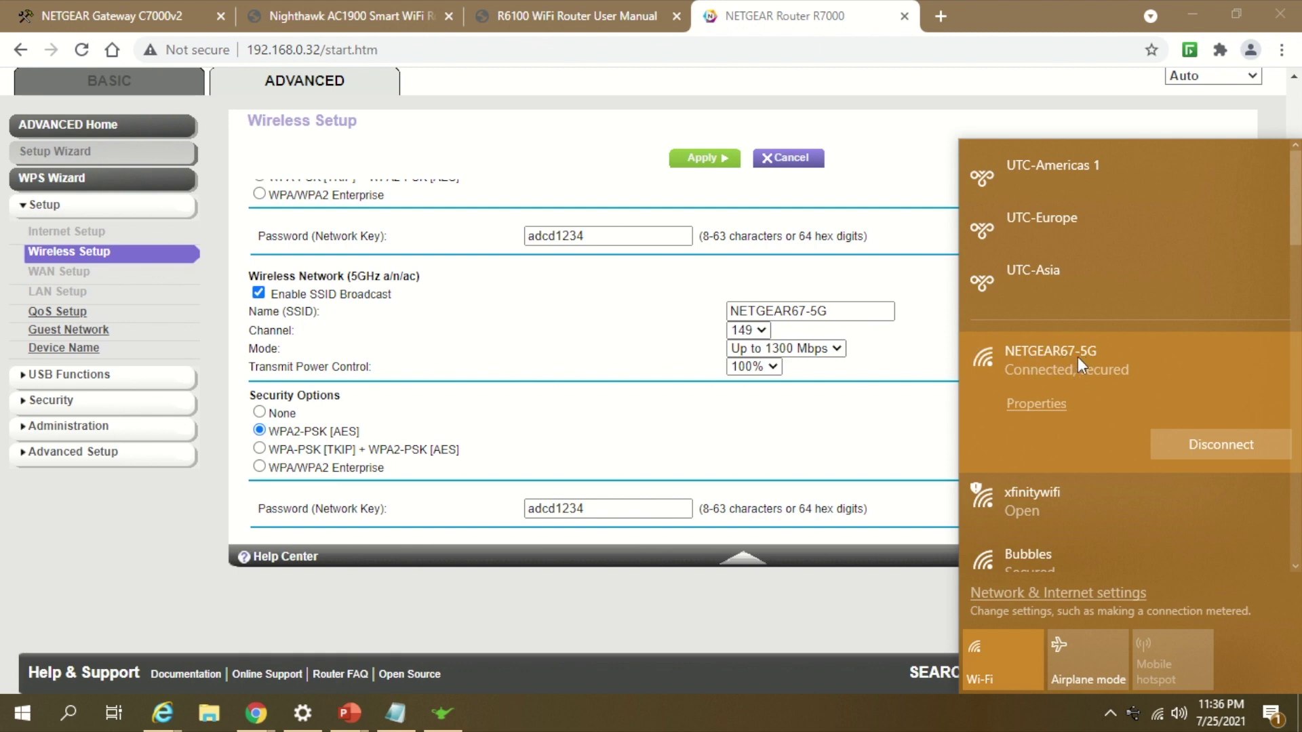
{"action": "scroll", "coordinate": [1093, 357], "scroll_direction": "down", "scroll_amount": 1}
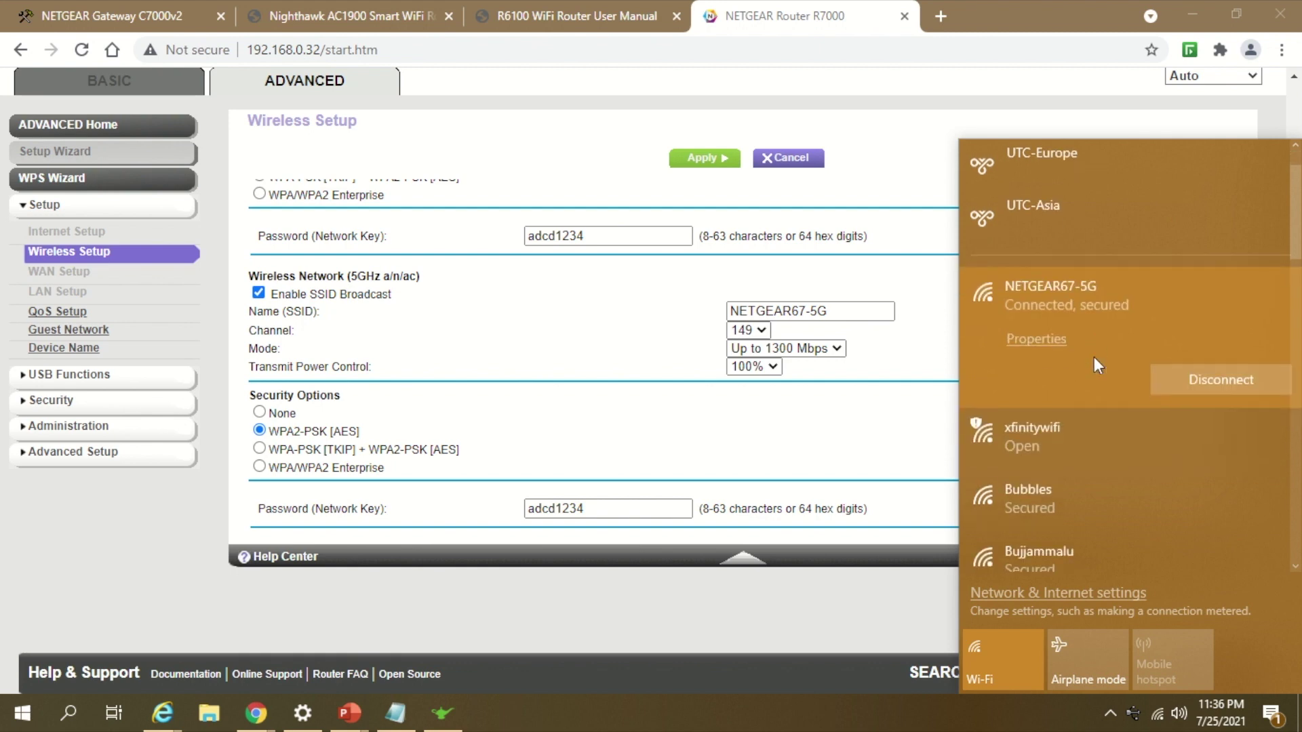
{"action": "left_click", "coordinate": [1238, 389]}
{"action": "left_click", "coordinate": [1198, 383]}
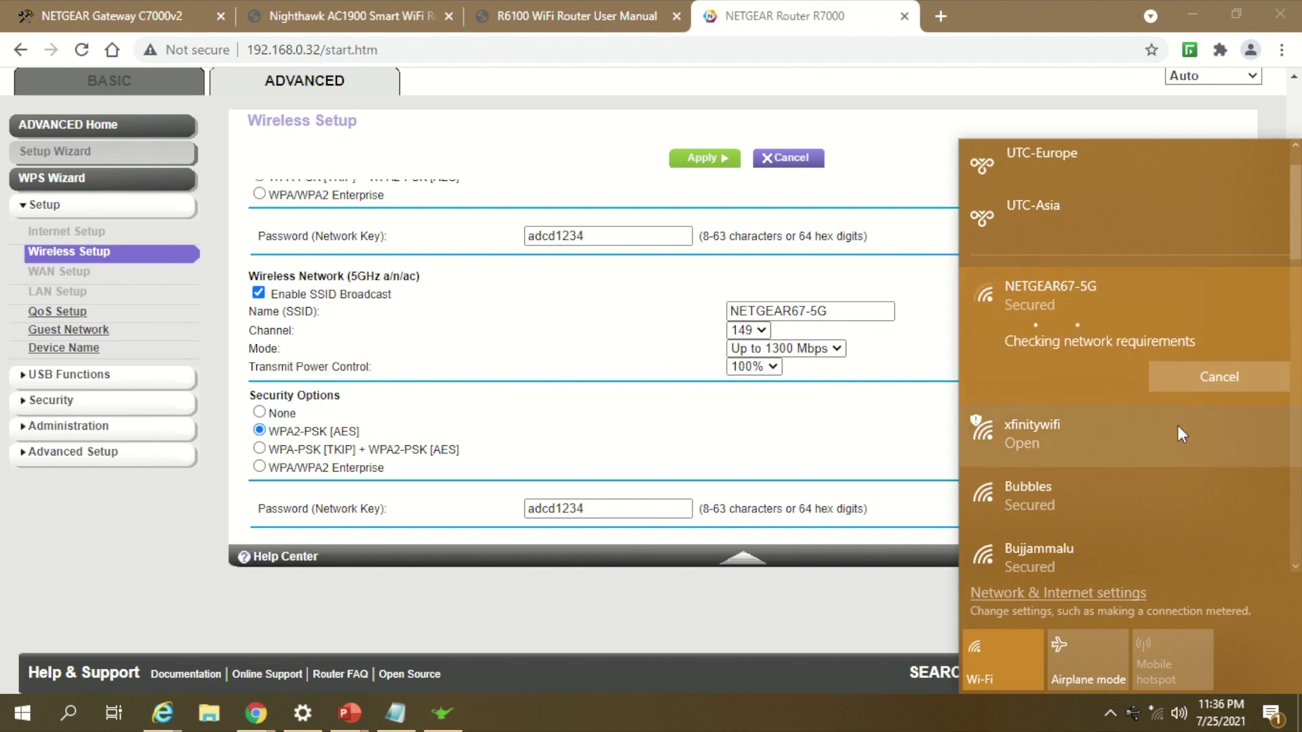